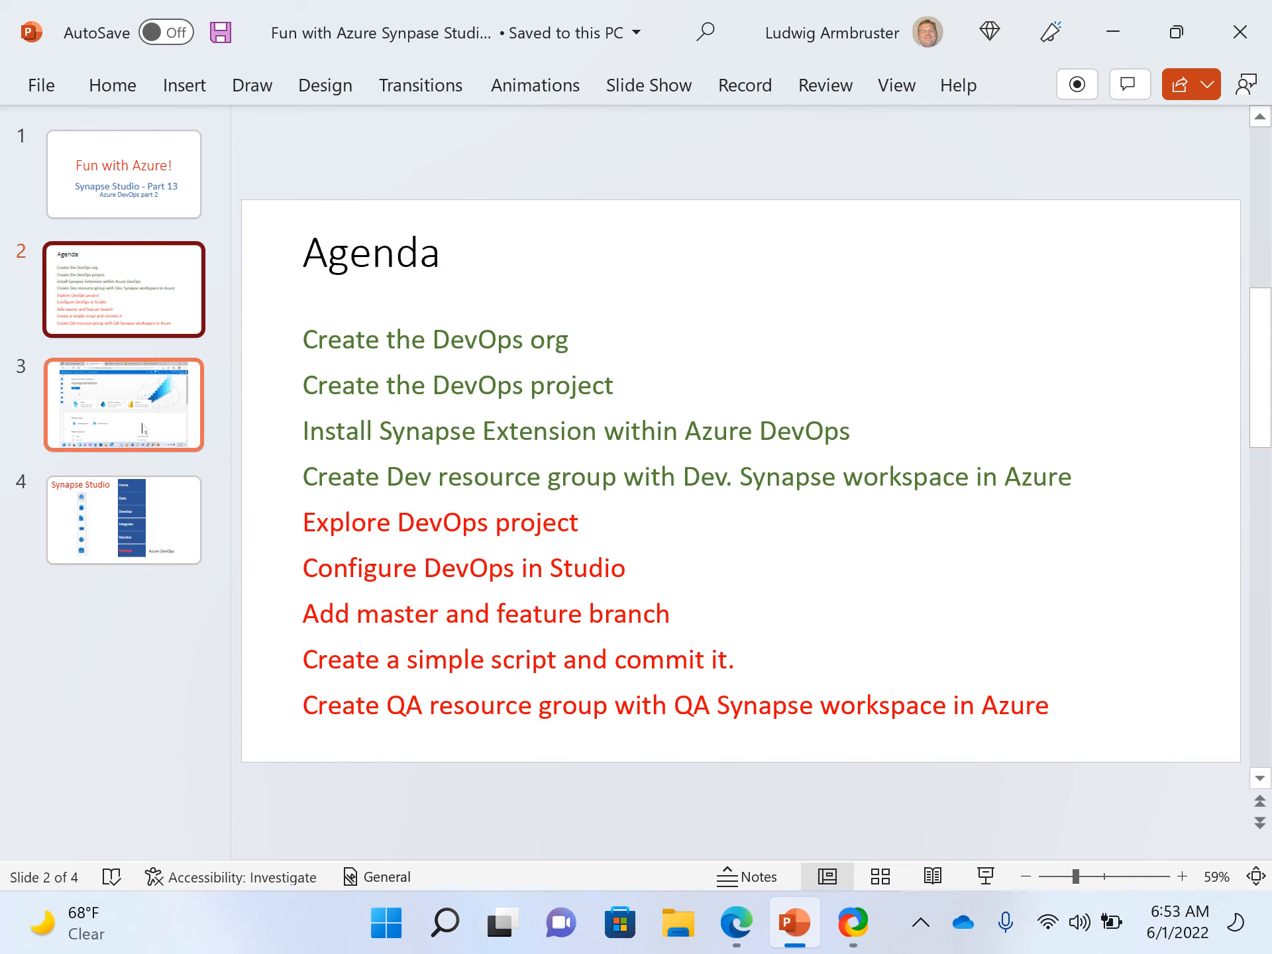
Step: Review the third slide and the Synapse Studio overview slide, and minimize the presentation
{"action": "left_click", "coordinate": [96, 417]}
{"action": "left_click", "coordinate": [88, 490]}
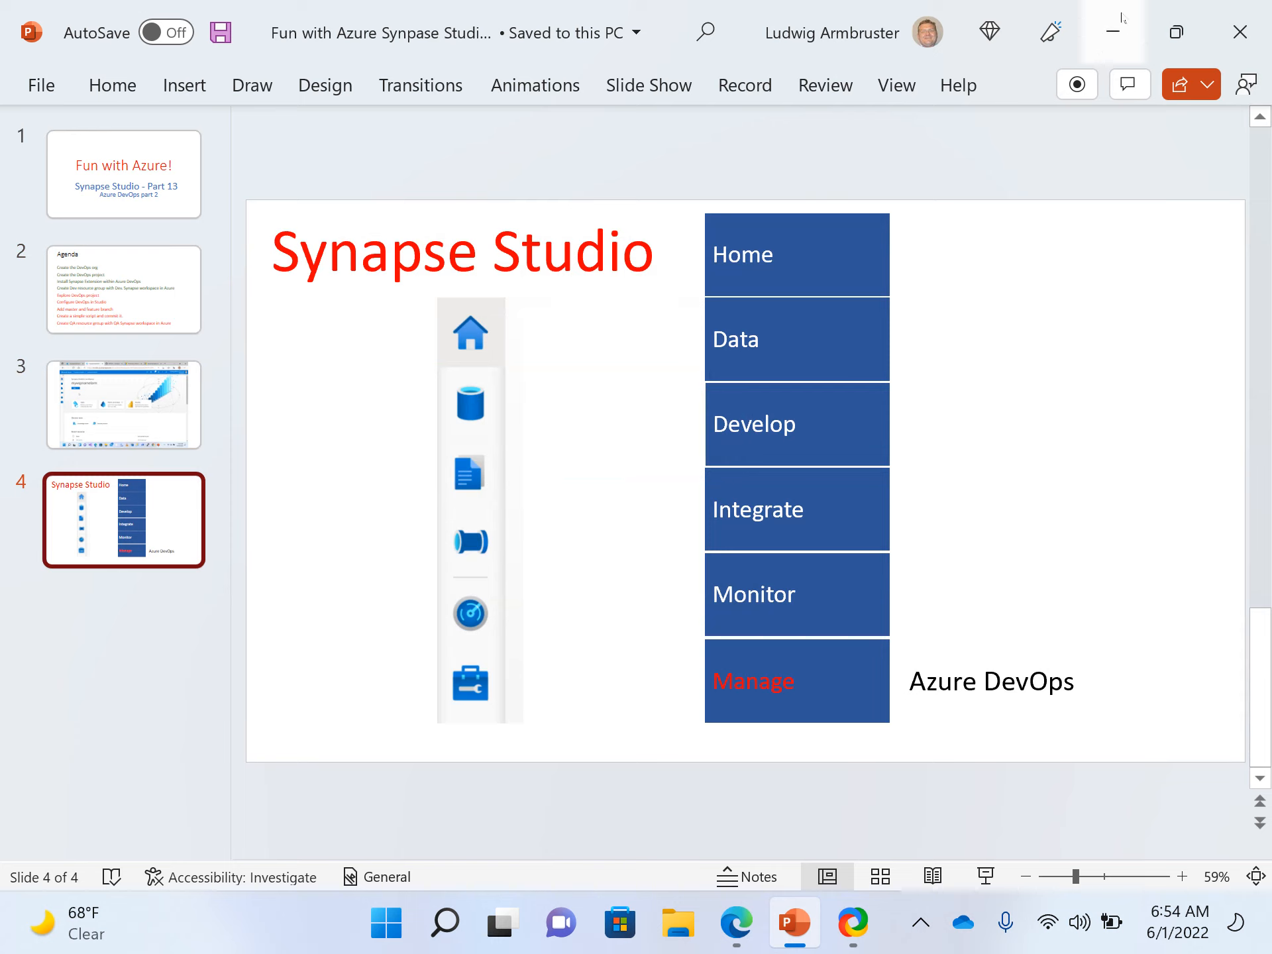
{"action": "left_click", "coordinate": [1113, 32]}
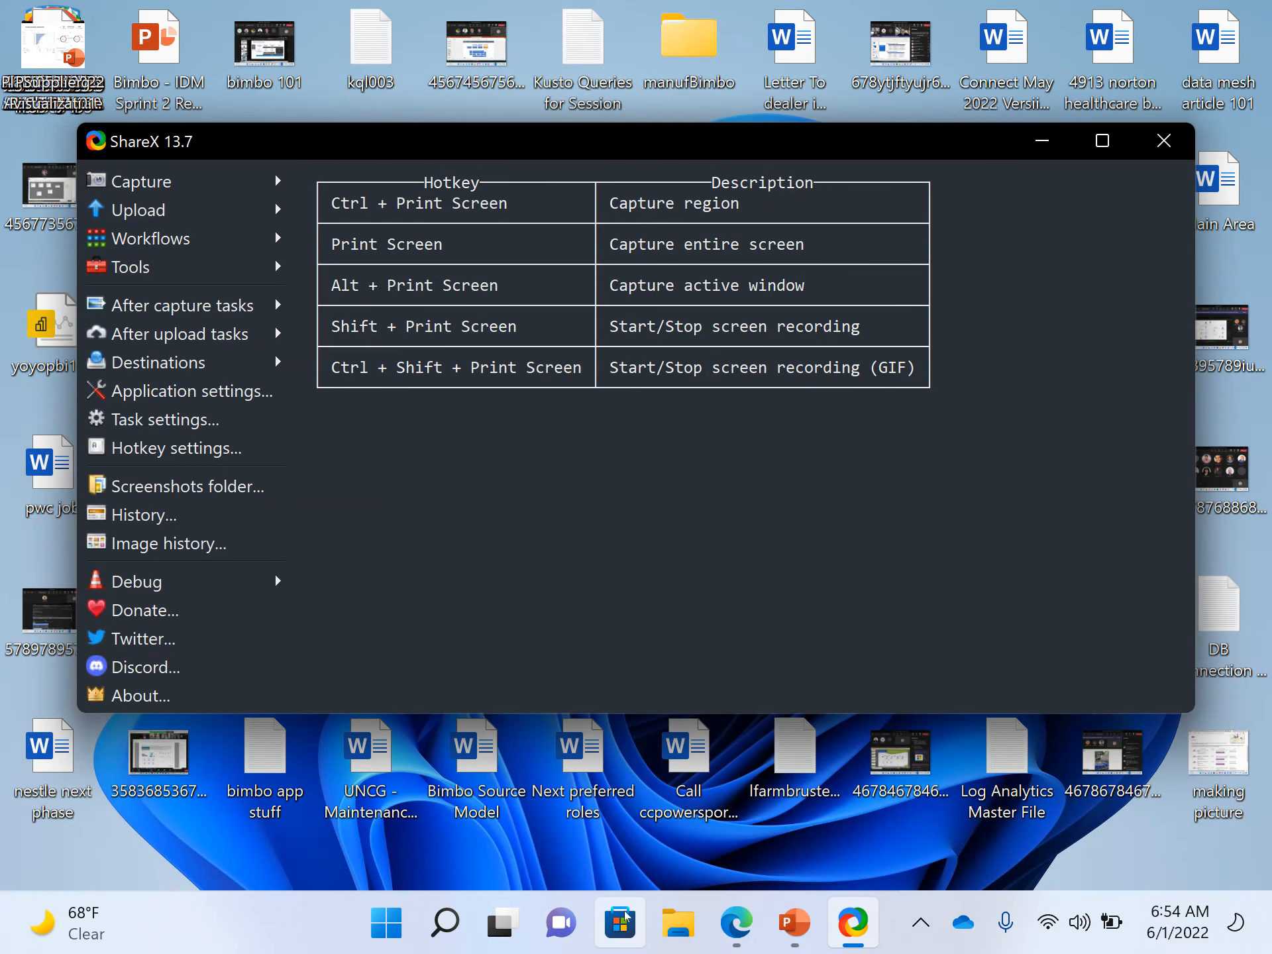
Step: Switch to the Azure portal in Edge and inspect the dev-synapse-funwithazure and qa-synapse-funwithazure resource groups
{"action": "left_click", "coordinate": [775, 815]}
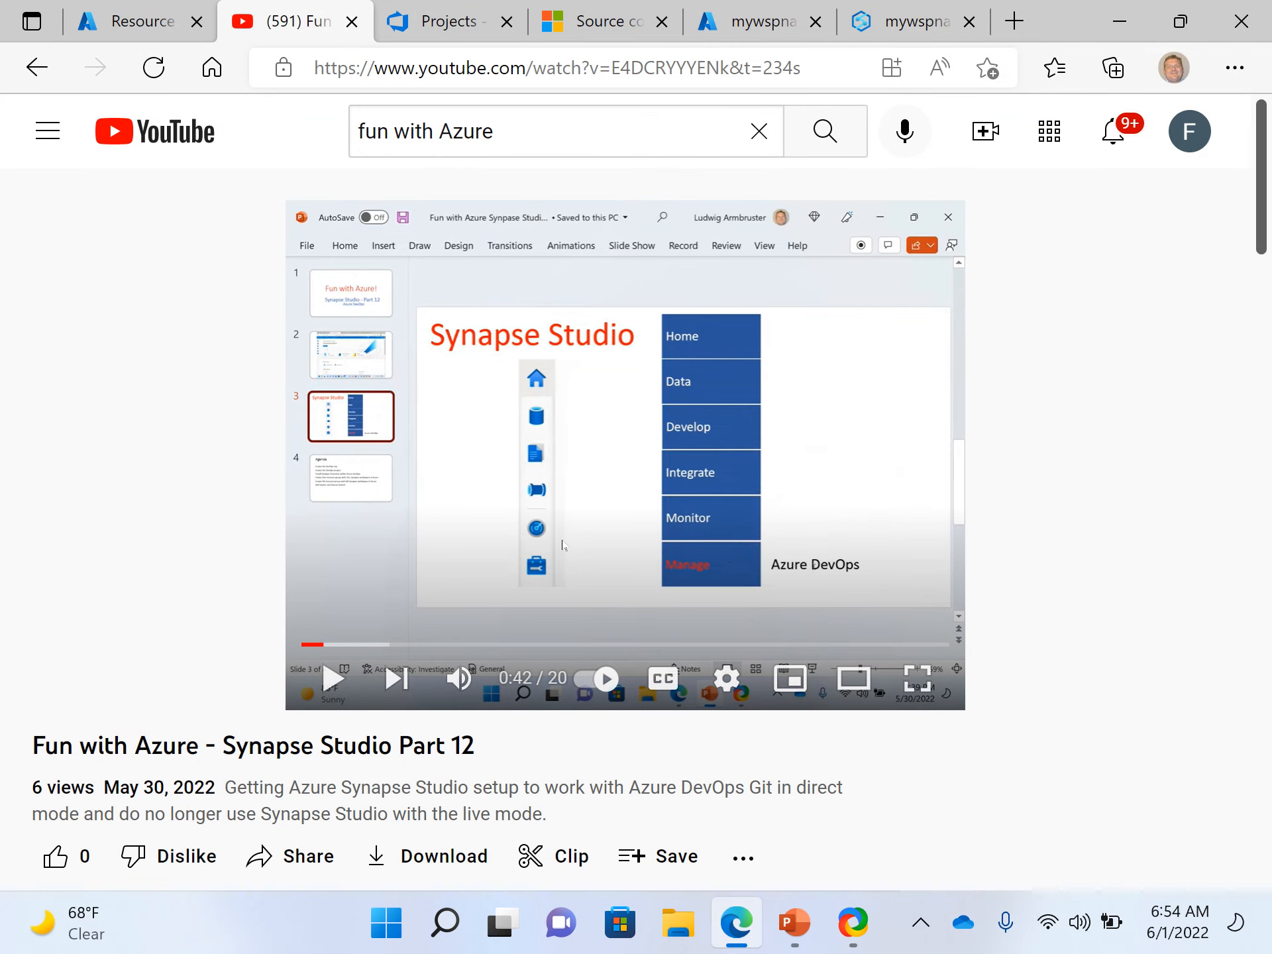
{"action": "left_click", "coordinate": [146, 32]}
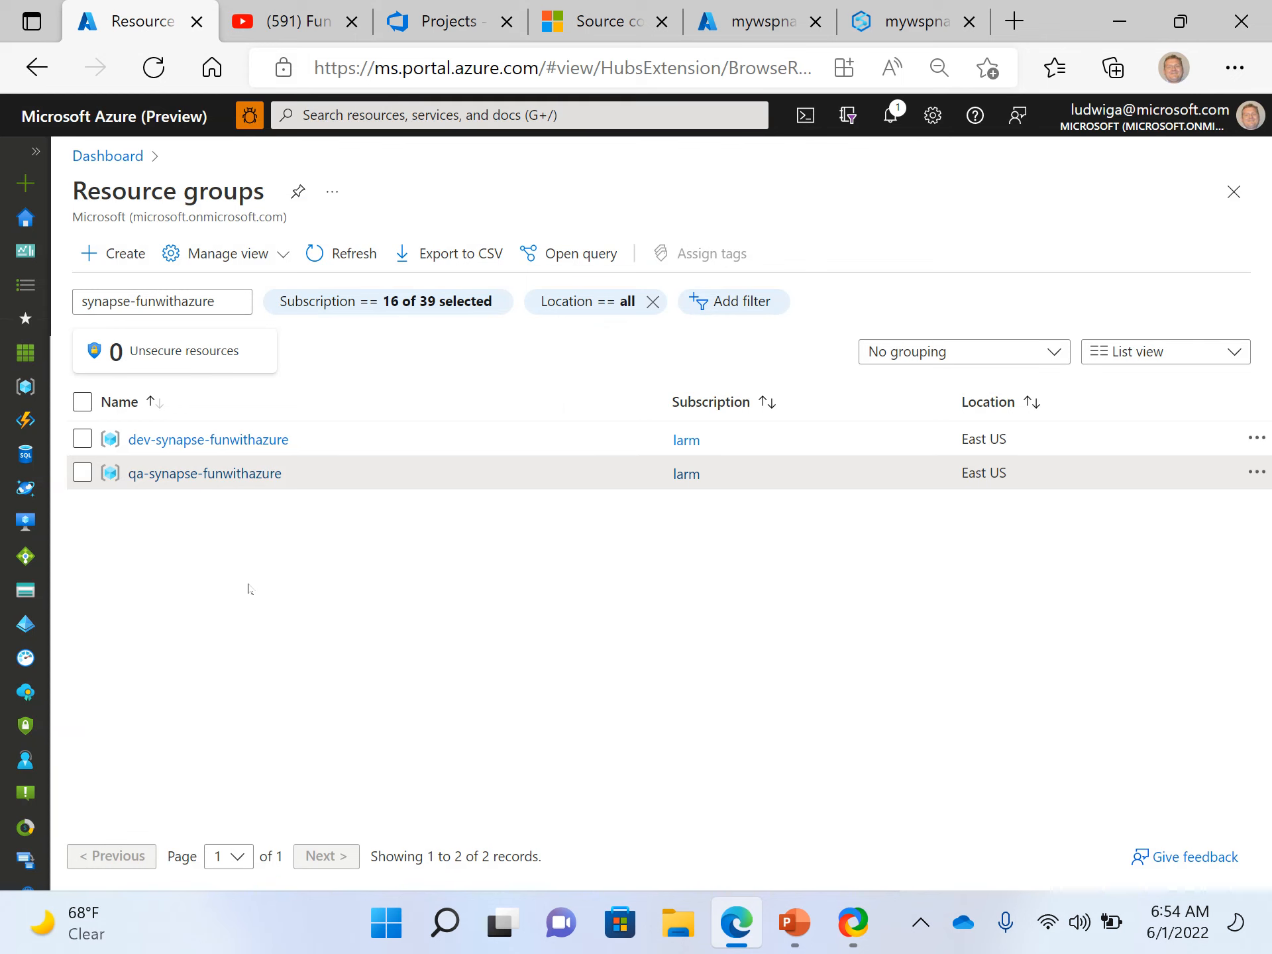
{"action": "left_click", "coordinate": [190, 442]}
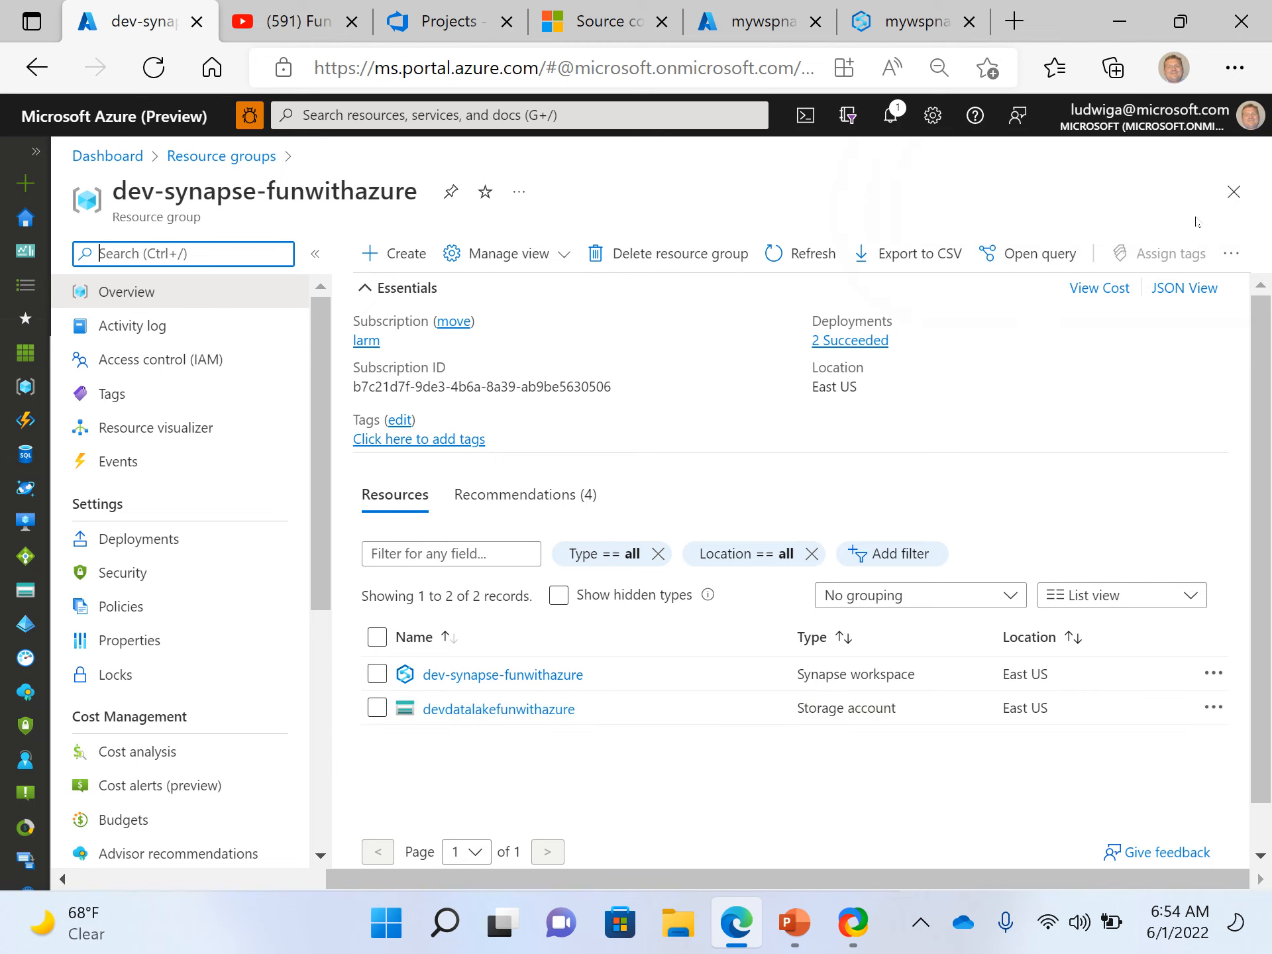
{"action": "left_click", "coordinate": [1234, 191]}
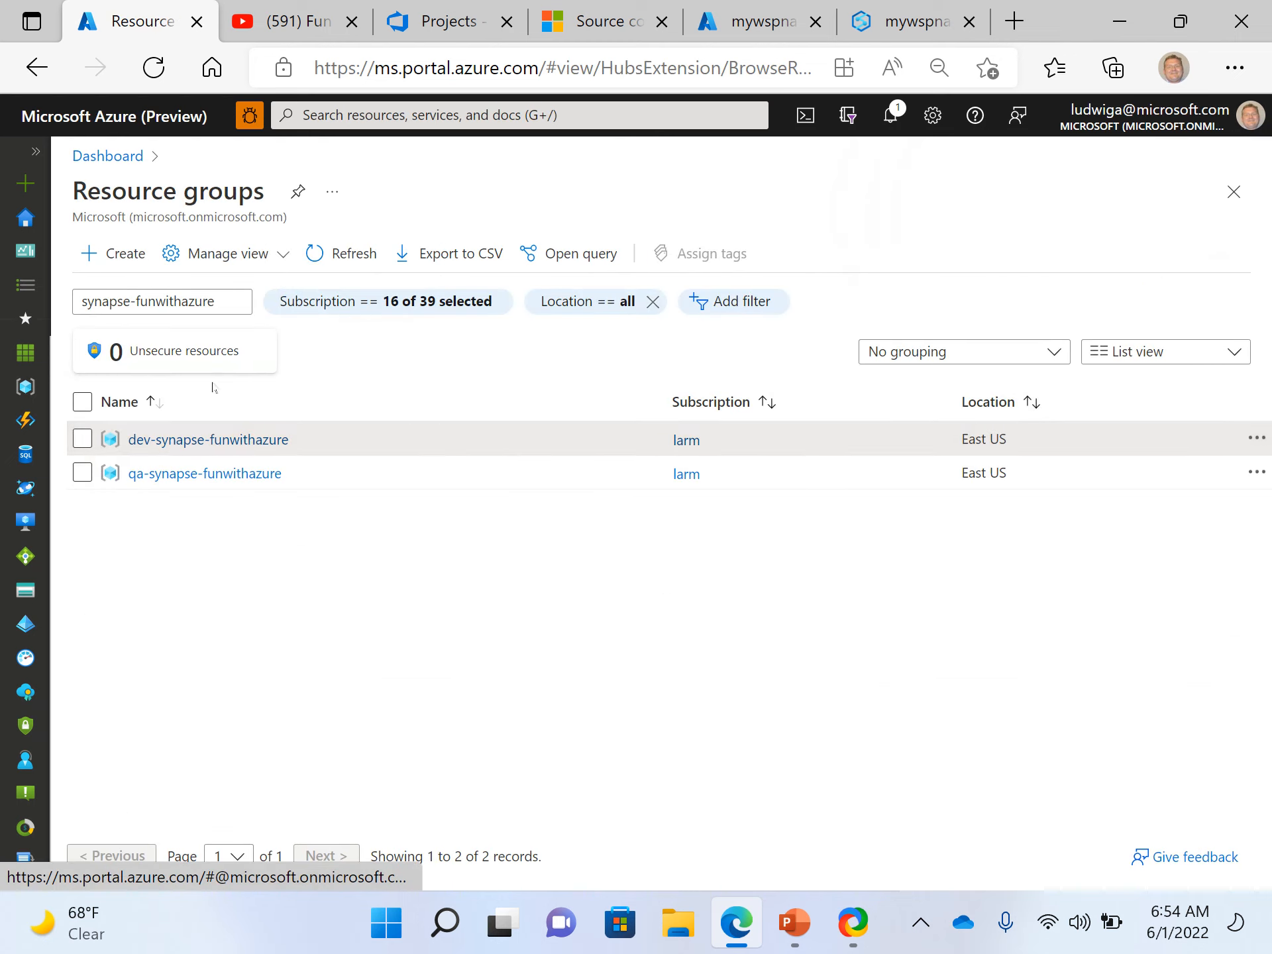
{"action": "left_click", "coordinate": [174, 475]}
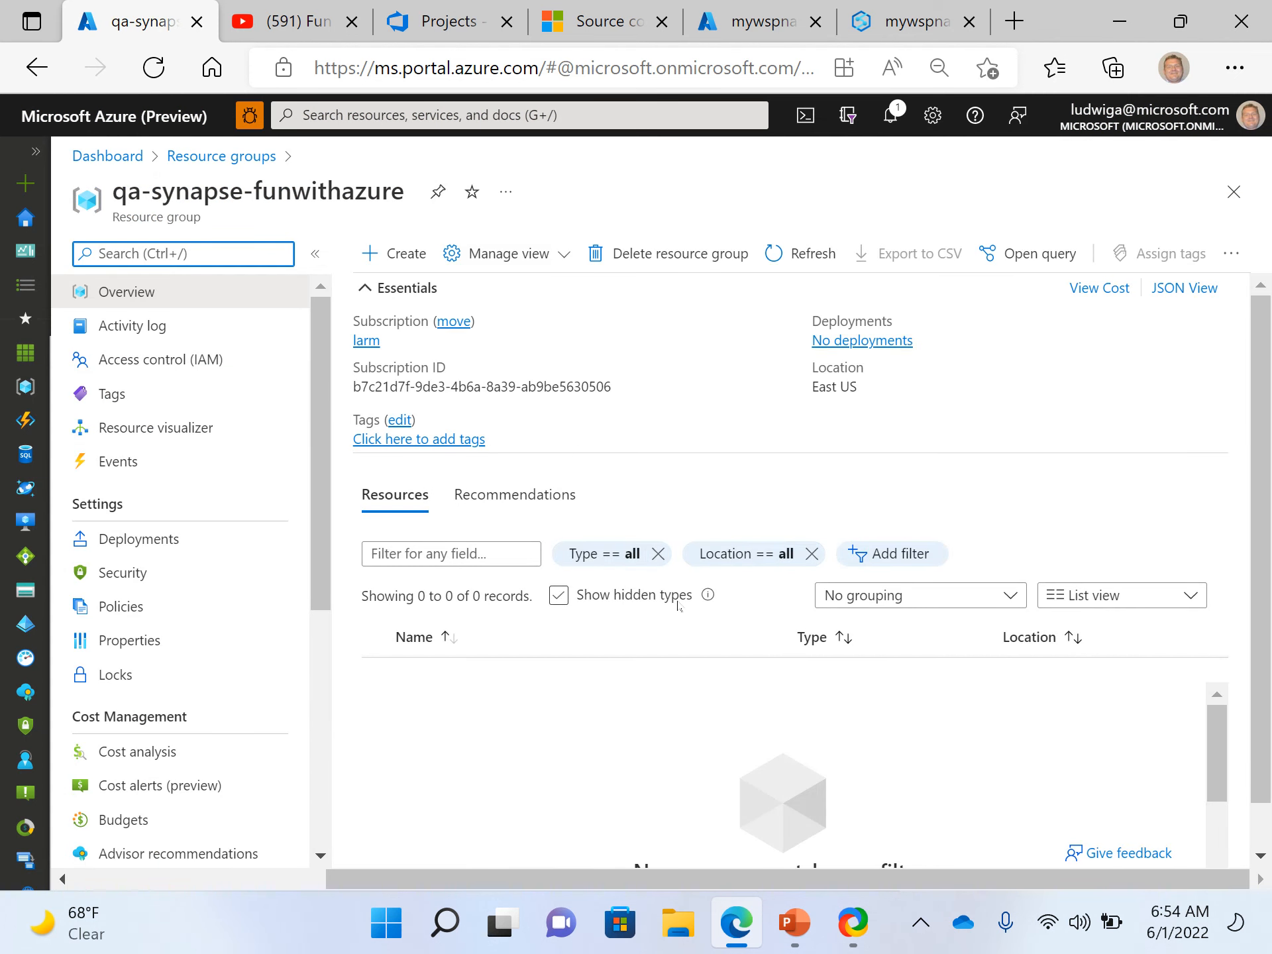
{"action": "left_click", "coordinate": [1234, 191]}
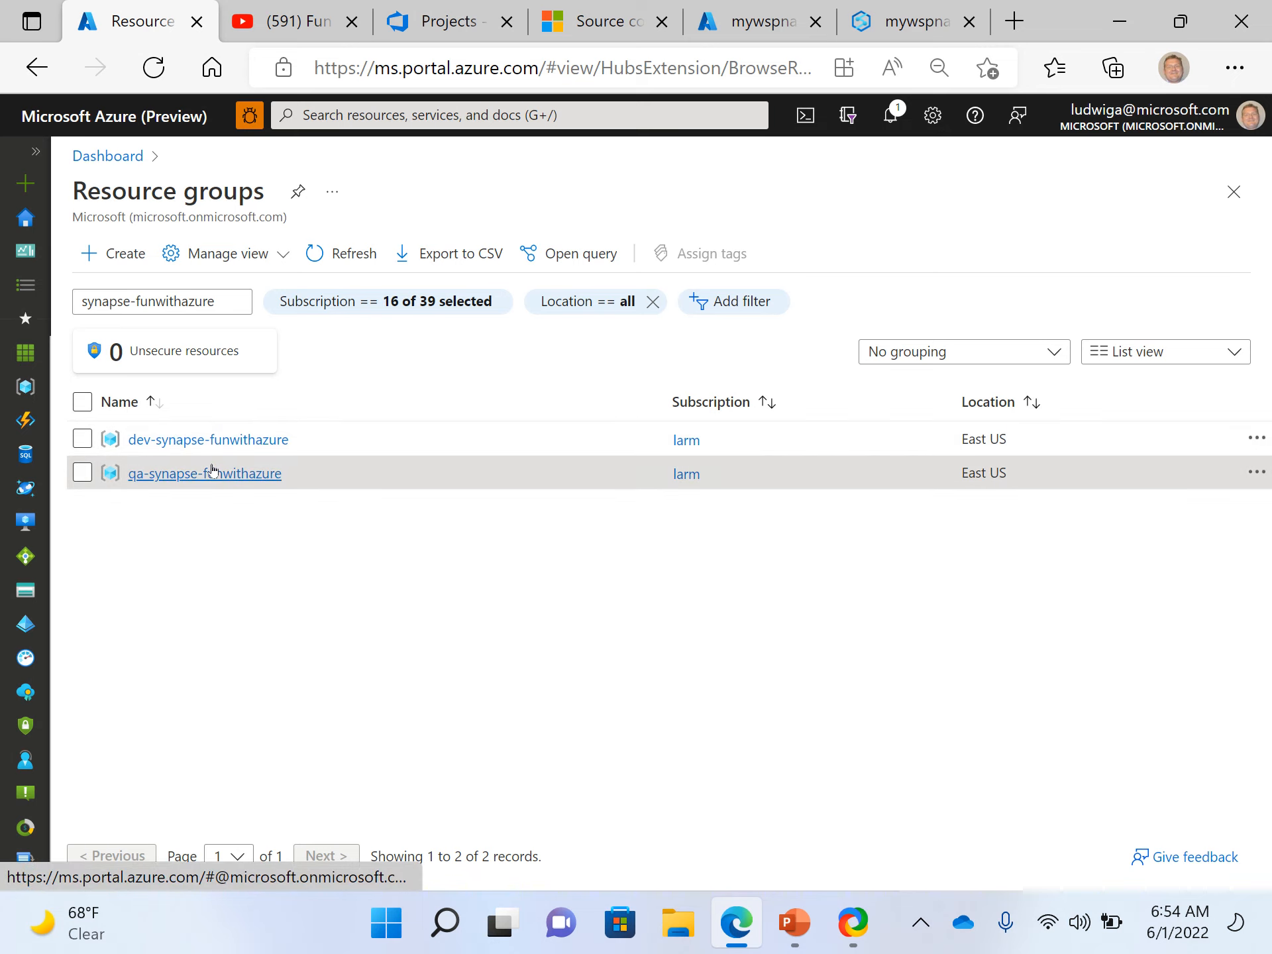
Step: Open the dev-synapse-funwithazure Synapse workspace from its resource group and launch its Synapse Studio
{"action": "mouse_move", "coordinate": [207, 471]}
{"action": "left_click", "coordinate": [202, 440]}
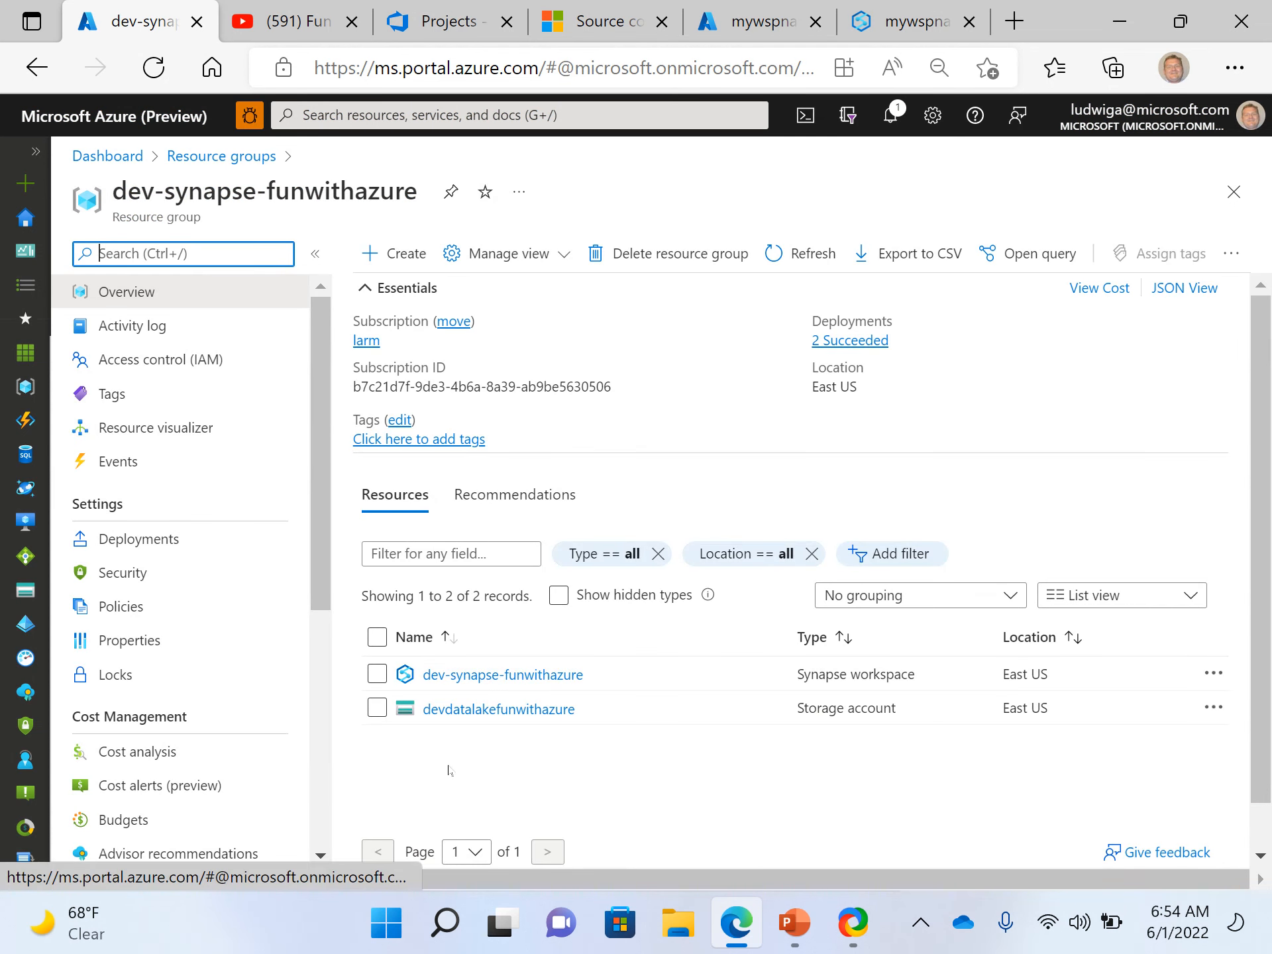
{"action": "mouse_move", "coordinate": [457, 686]}
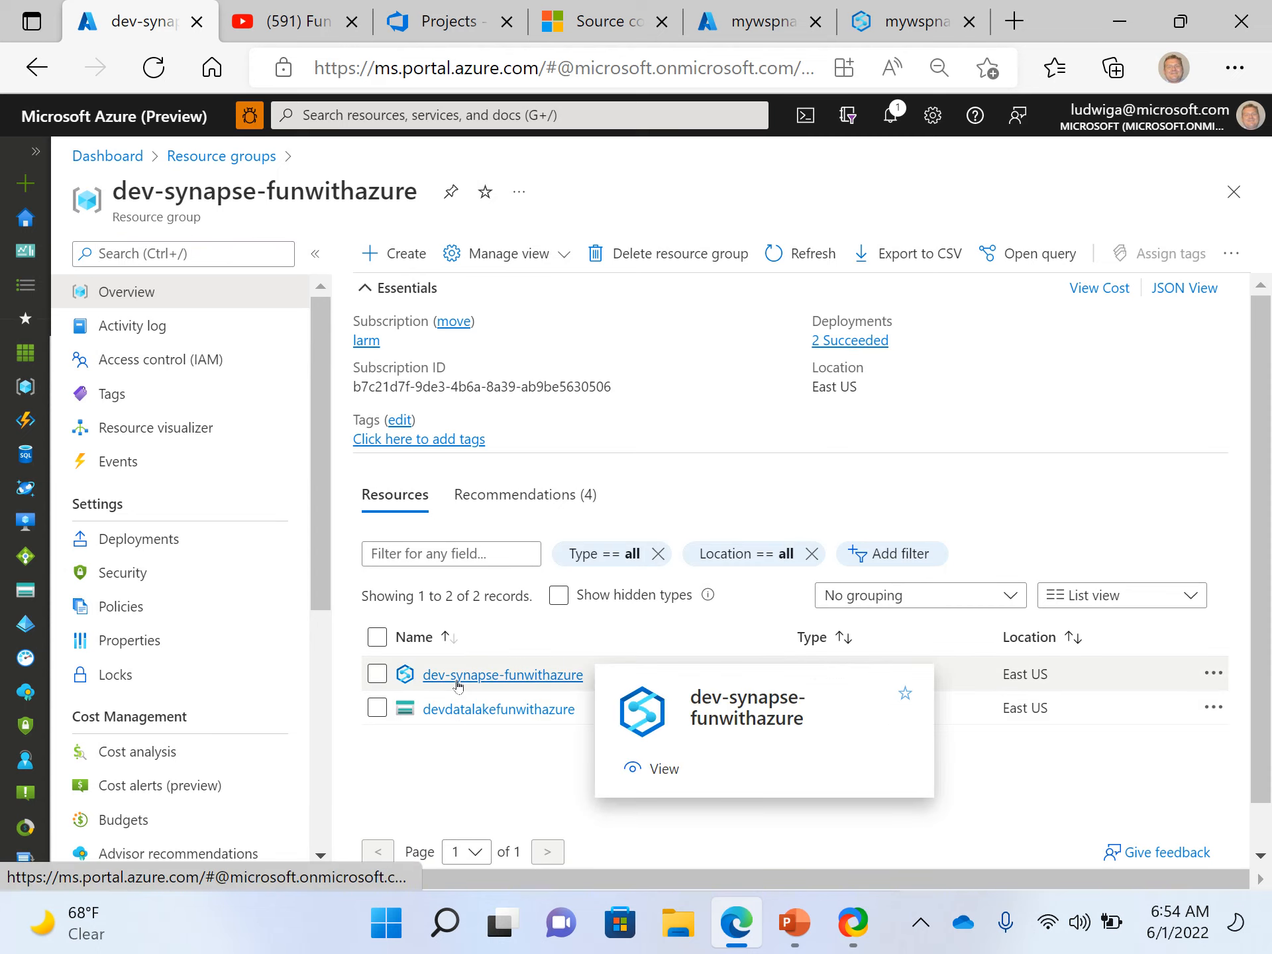
{"action": "left_click", "coordinate": [475, 676]}
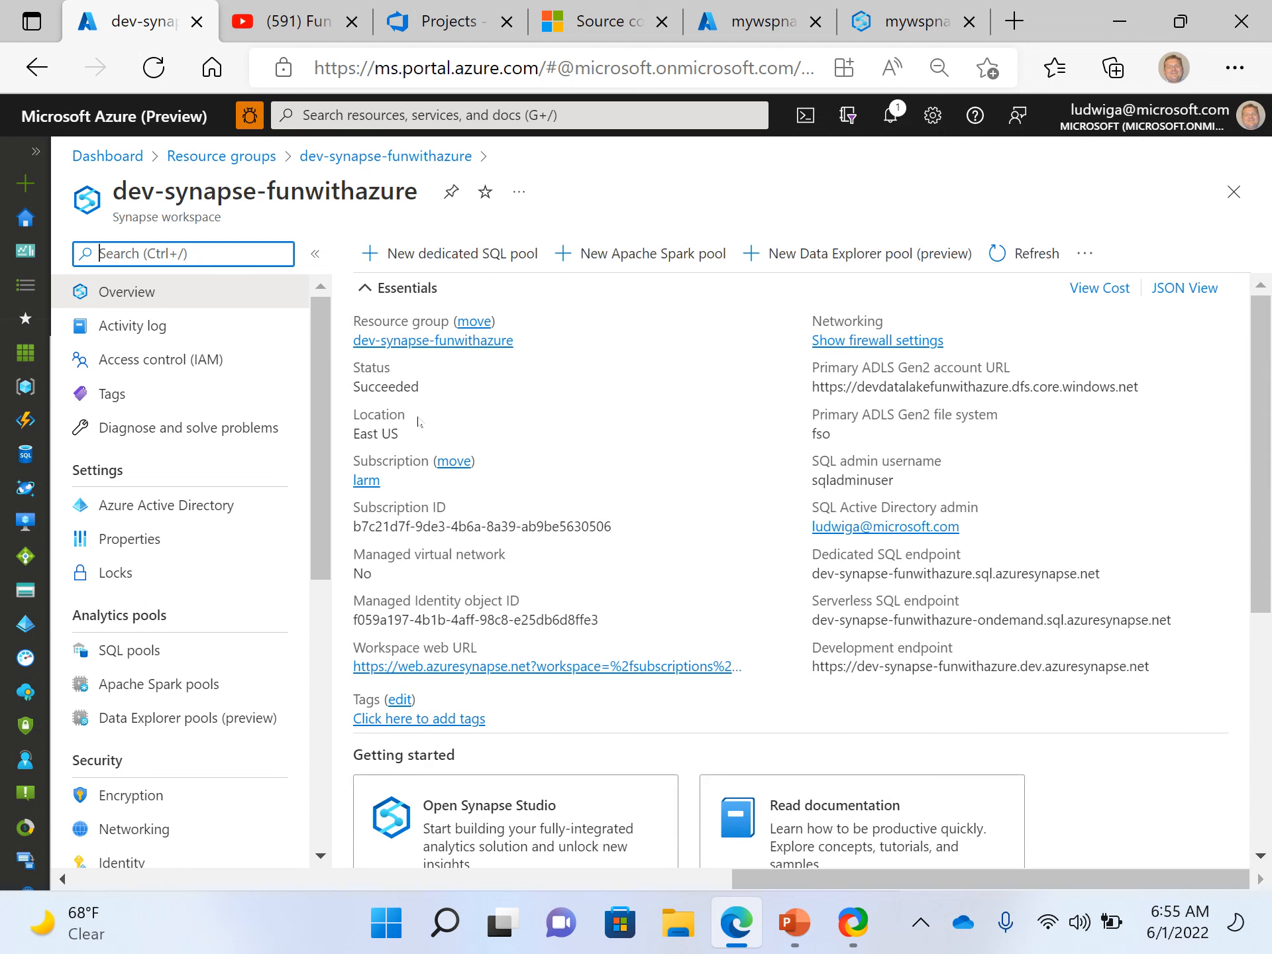
{"action": "scroll", "coordinate": [421, 699], "scroll_direction": "down", "scroll_amount": 2}
{"action": "scroll", "coordinate": [421, 699], "scroll_direction": "down", "scroll_amount": 3}
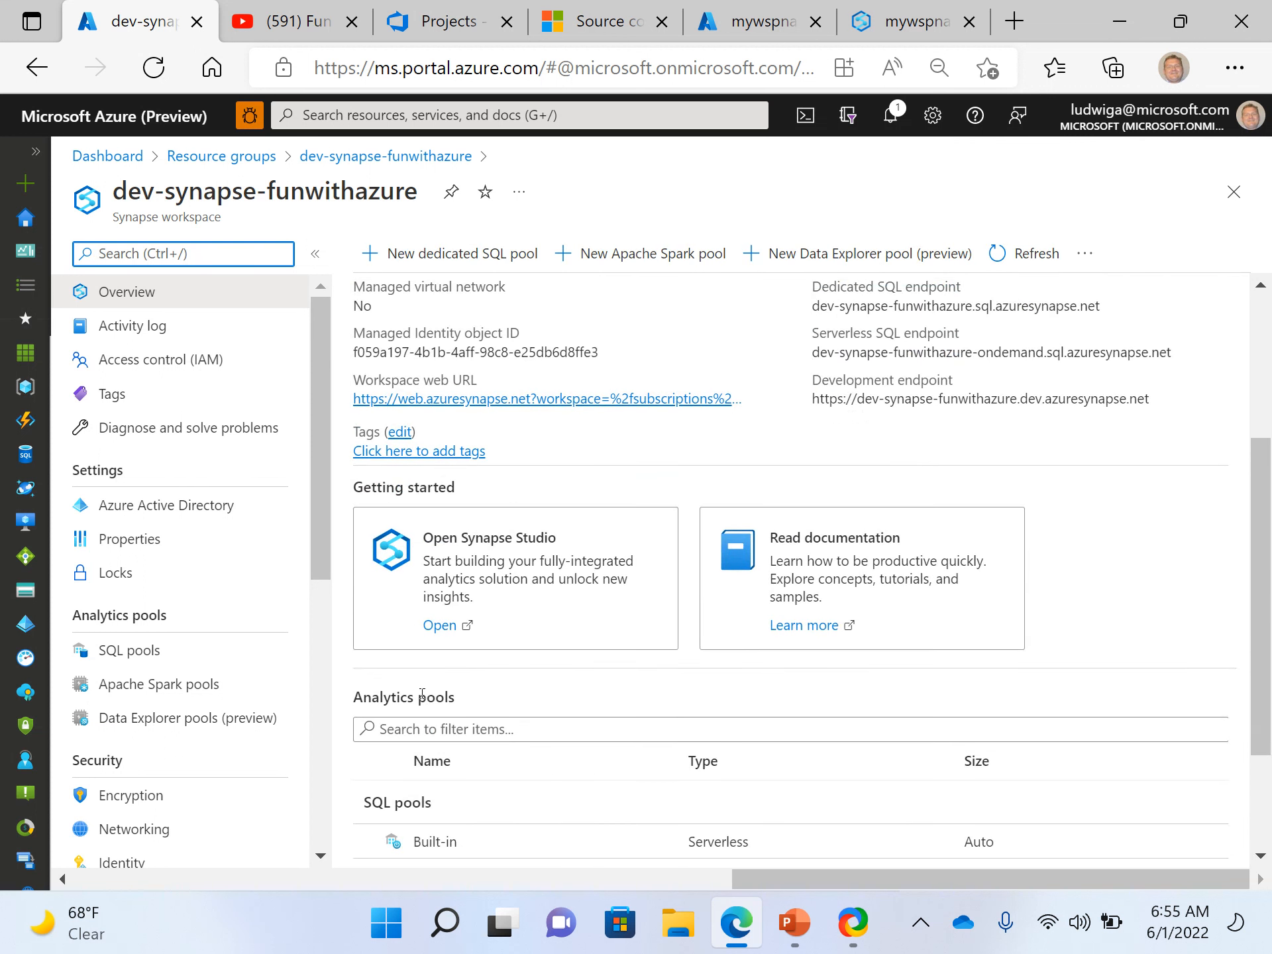
{"action": "left_click", "coordinate": [440, 628]}
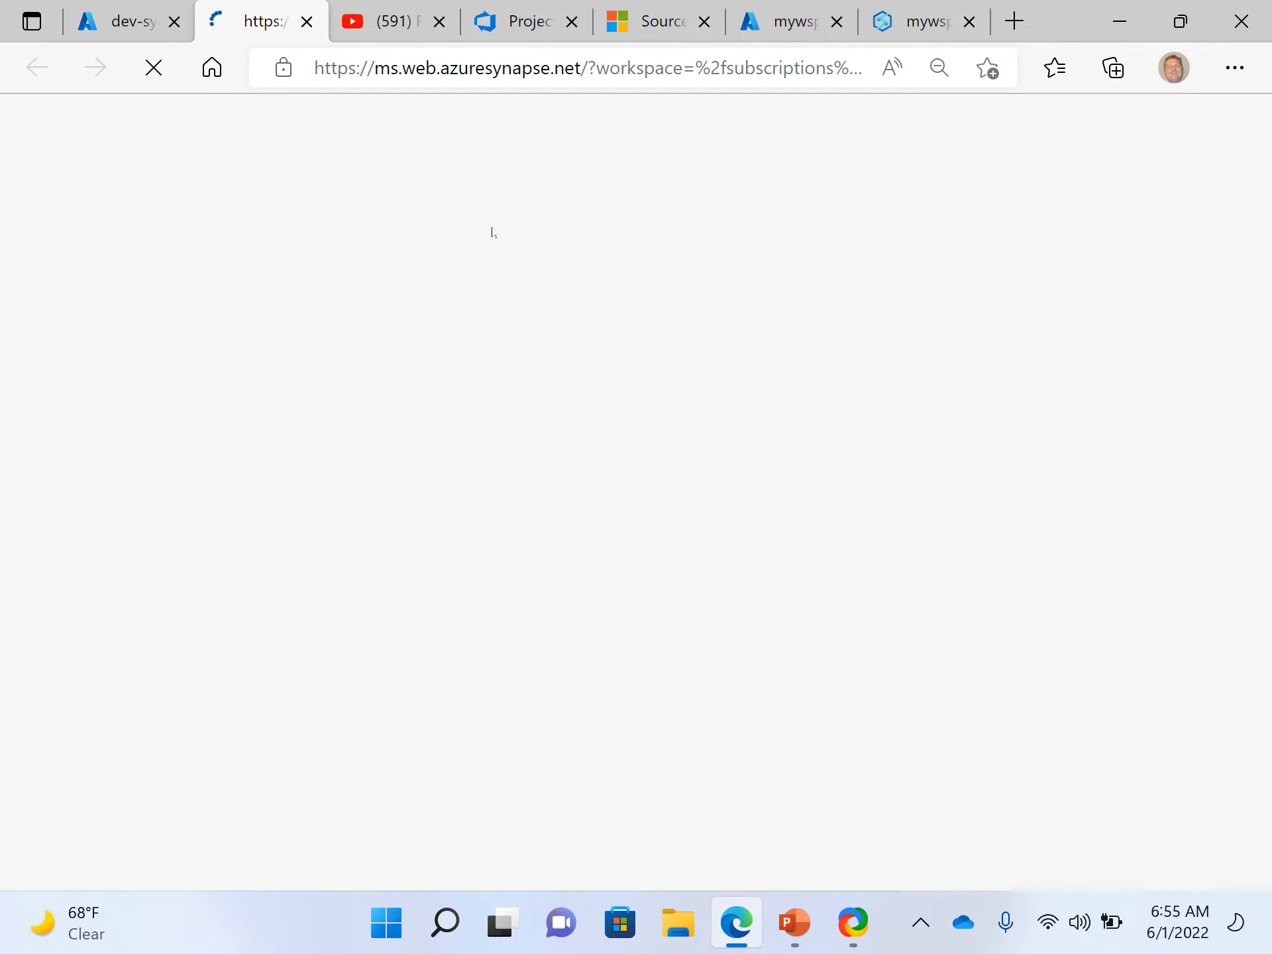
Step: Close the YouTube page and return to Synapse Studio for dev-synapse-funwithazure
{"action": "left_click", "coordinate": [524, 21]}
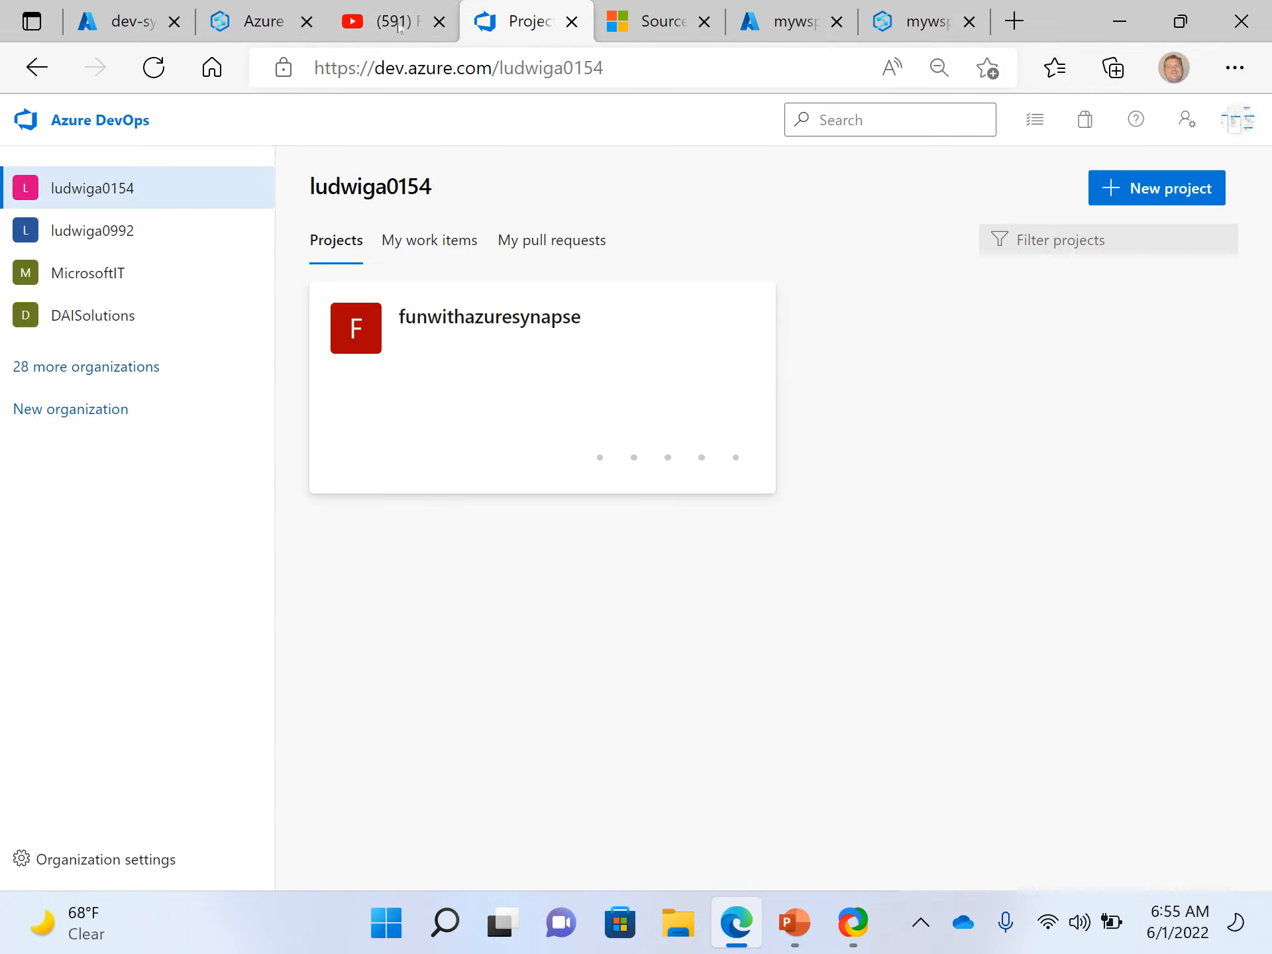
{"action": "left_click", "coordinate": [259, 26]}
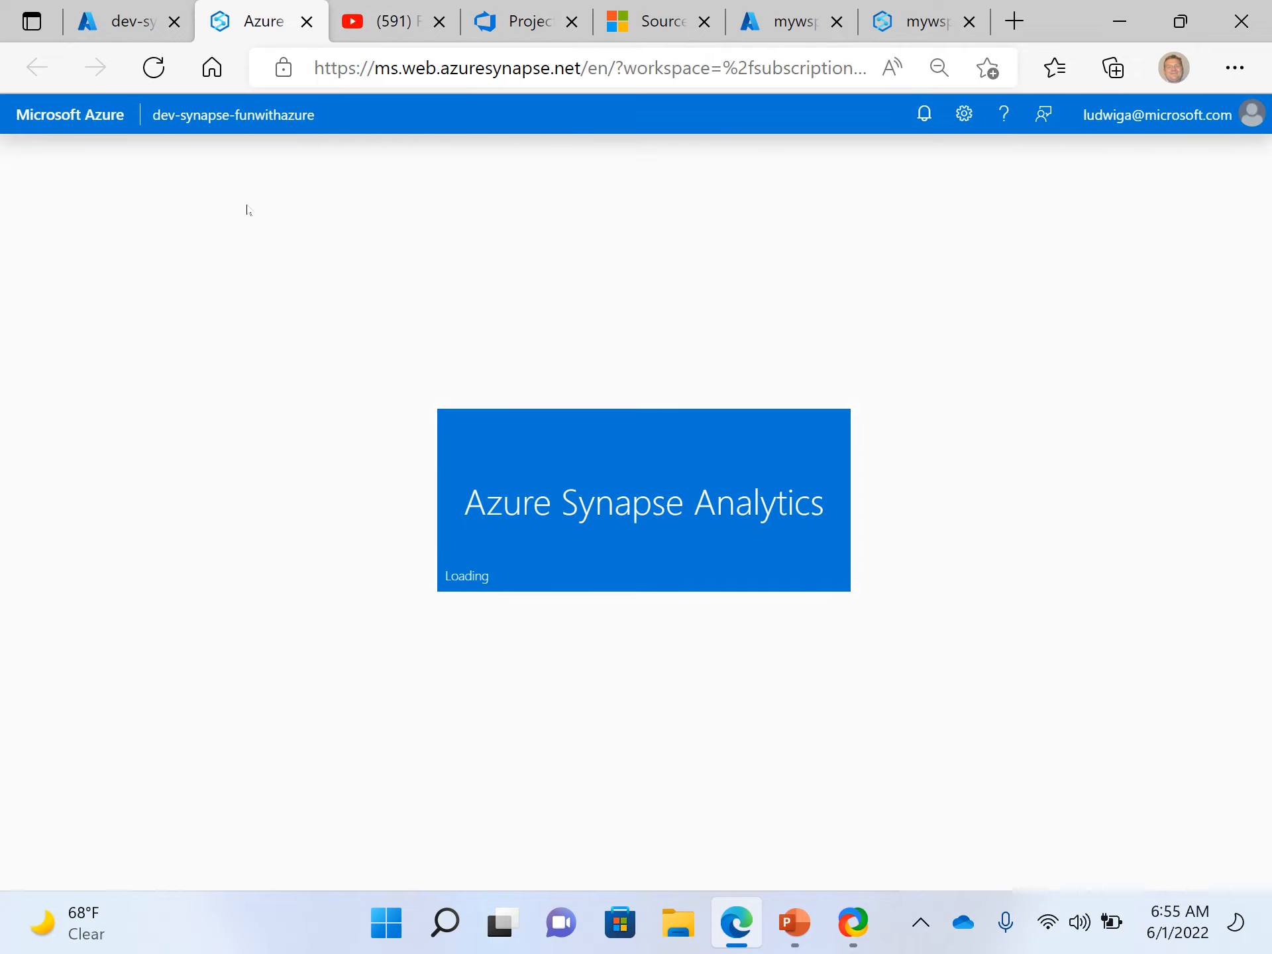
{"action": "left_click", "coordinate": [391, 21]}
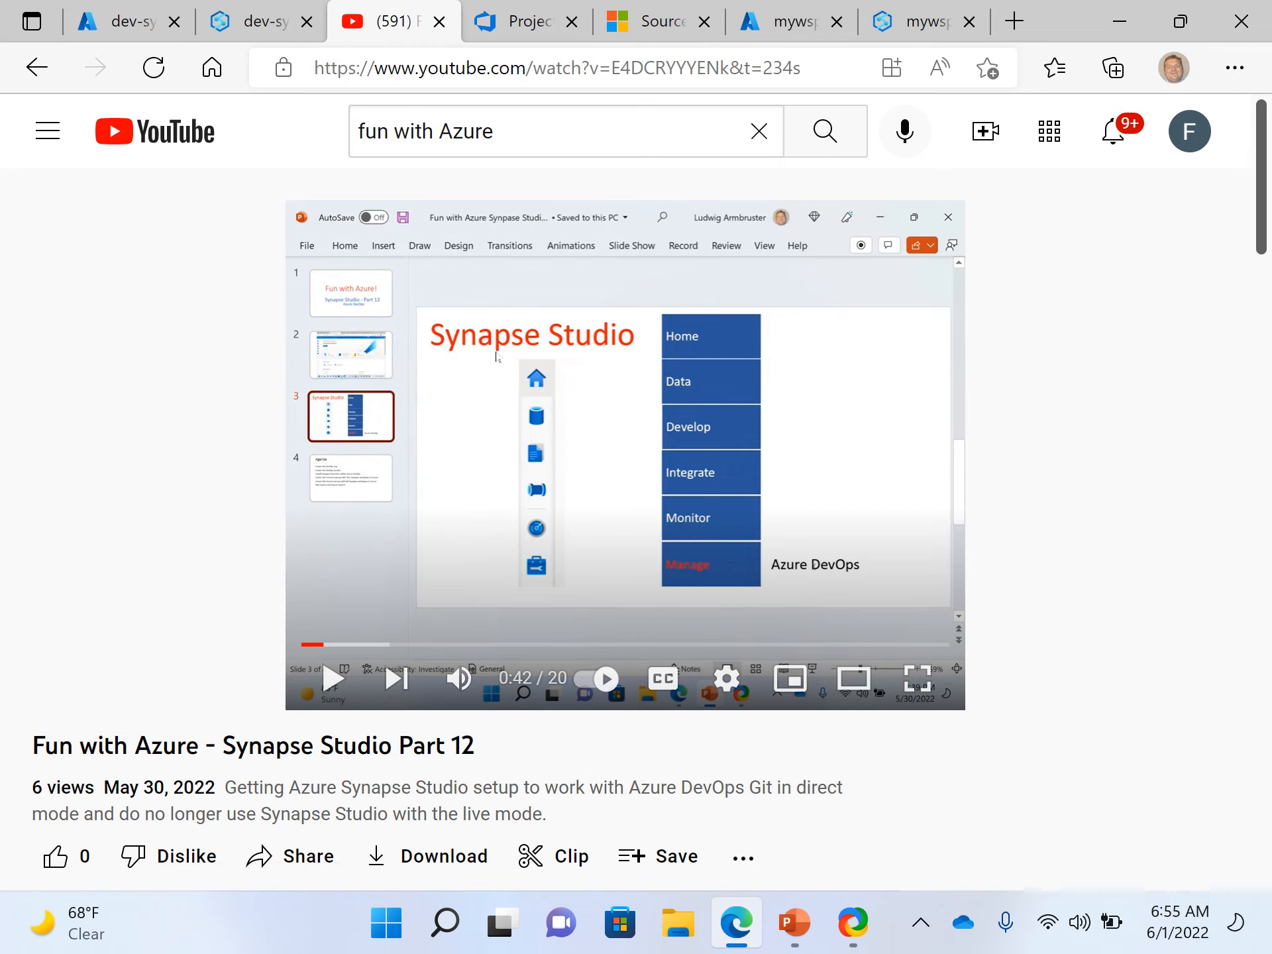
{"action": "left_click", "coordinate": [439, 21]}
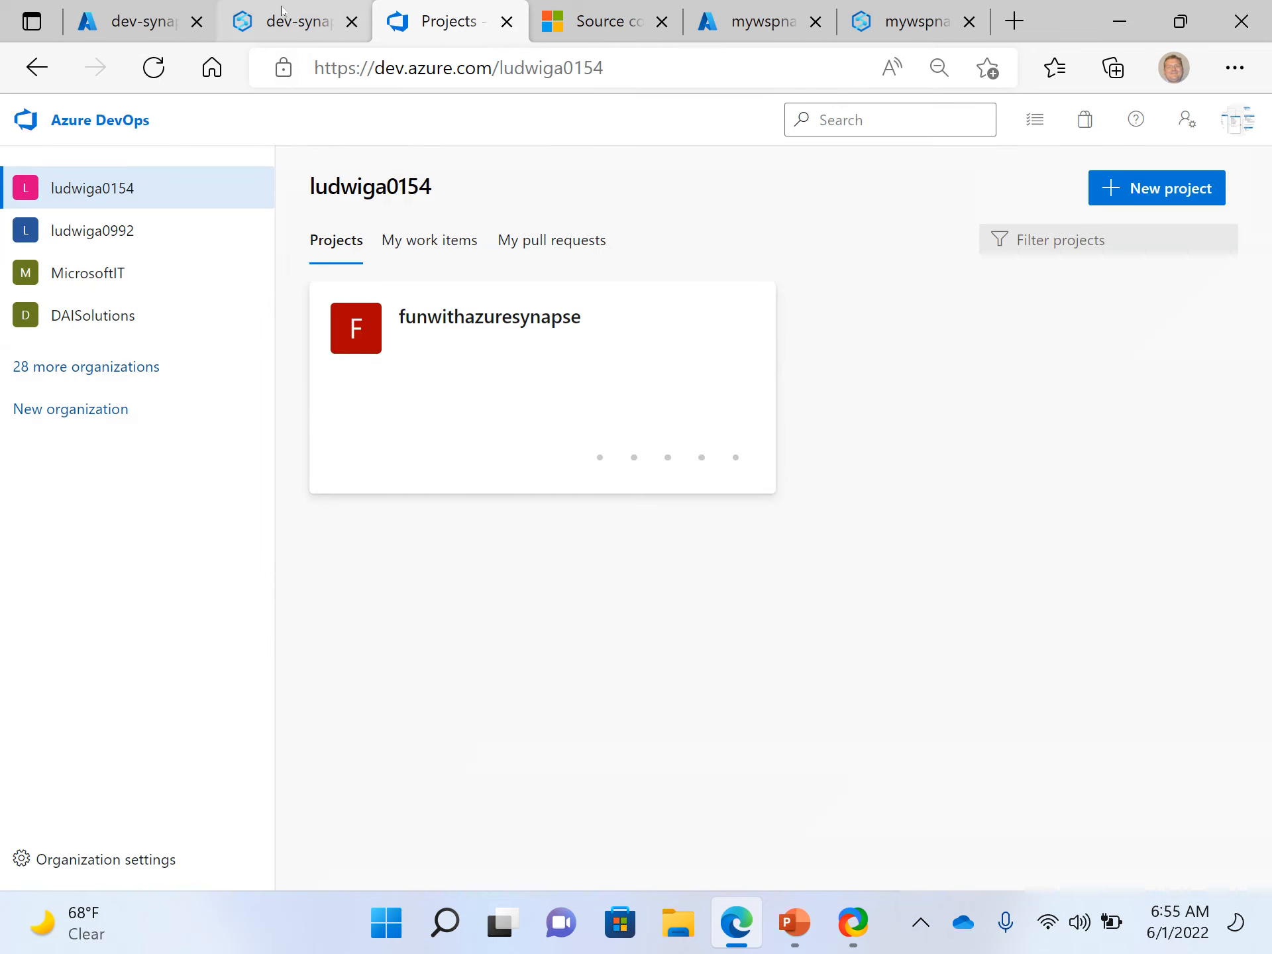
{"action": "left_click", "coordinate": [250, 15]}
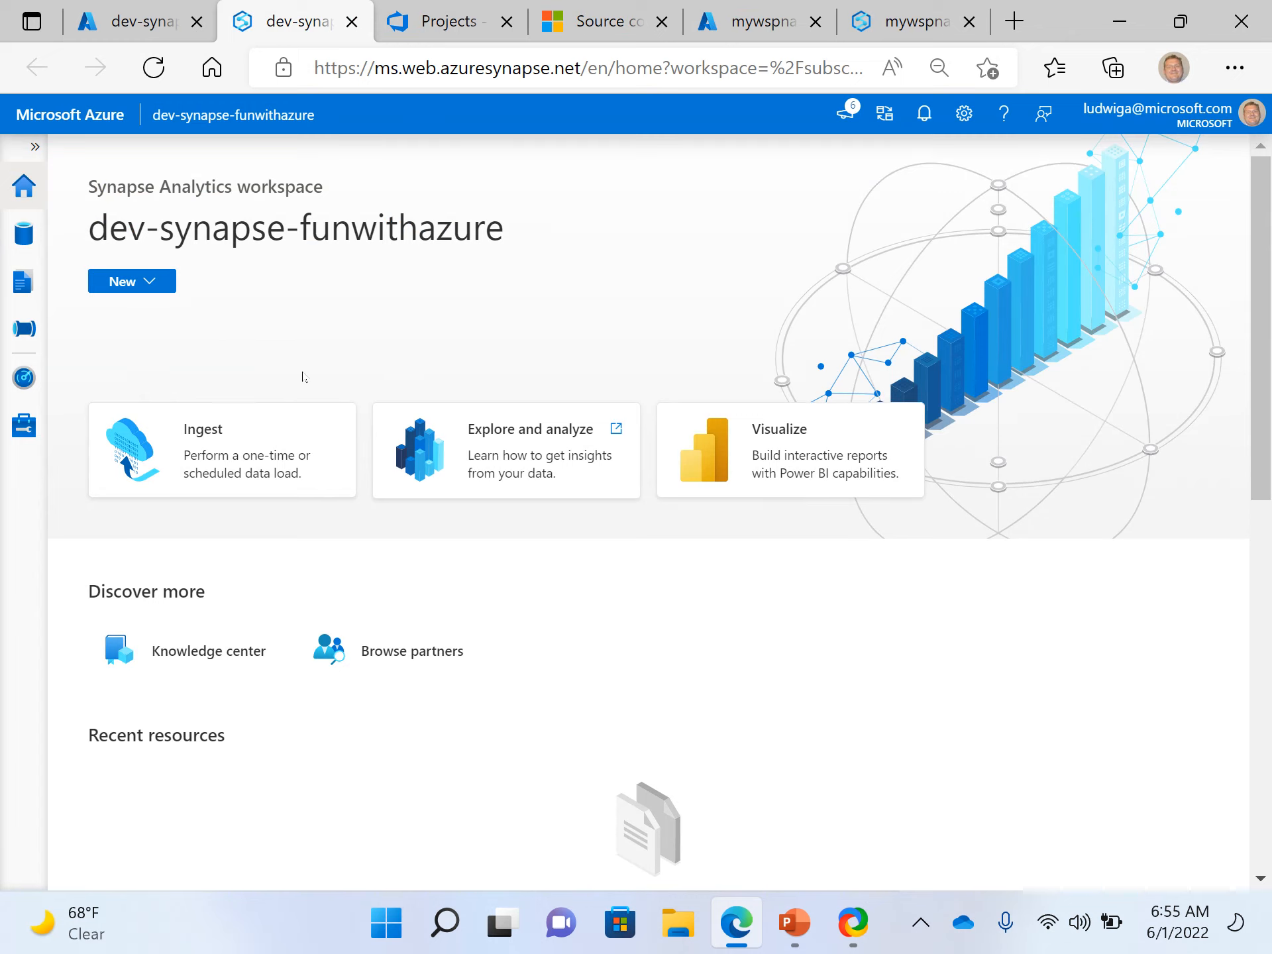
Step: Switch to Azure DevOps, open the funwithazuresynapse project and go to its project settings
{"action": "left_click", "coordinate": [466, 34]}
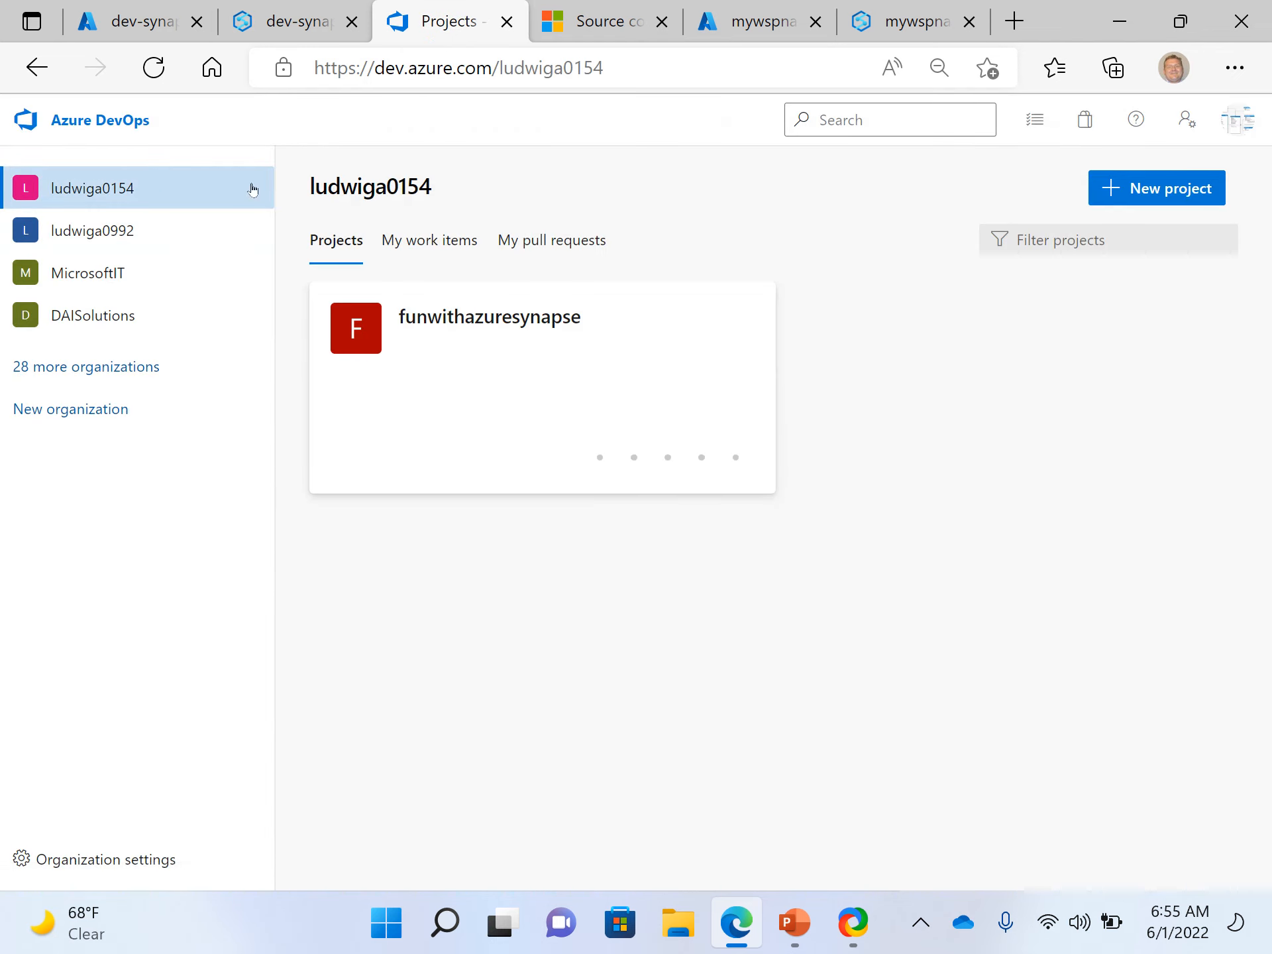
{"action": "double_click", "coordinate": [392, 189]}
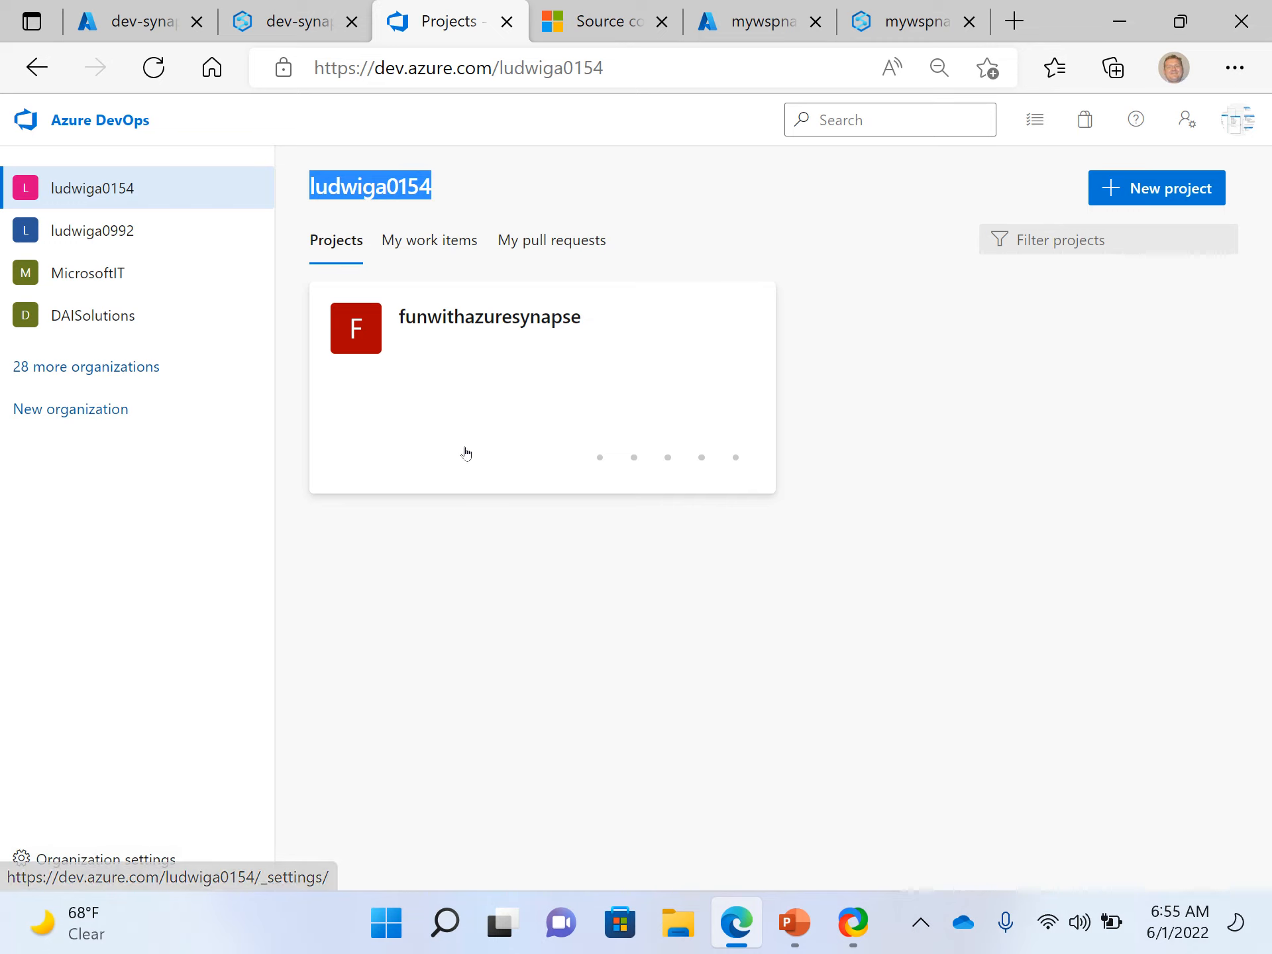
{"action": "left_click", "coordinate": [469, 365]}
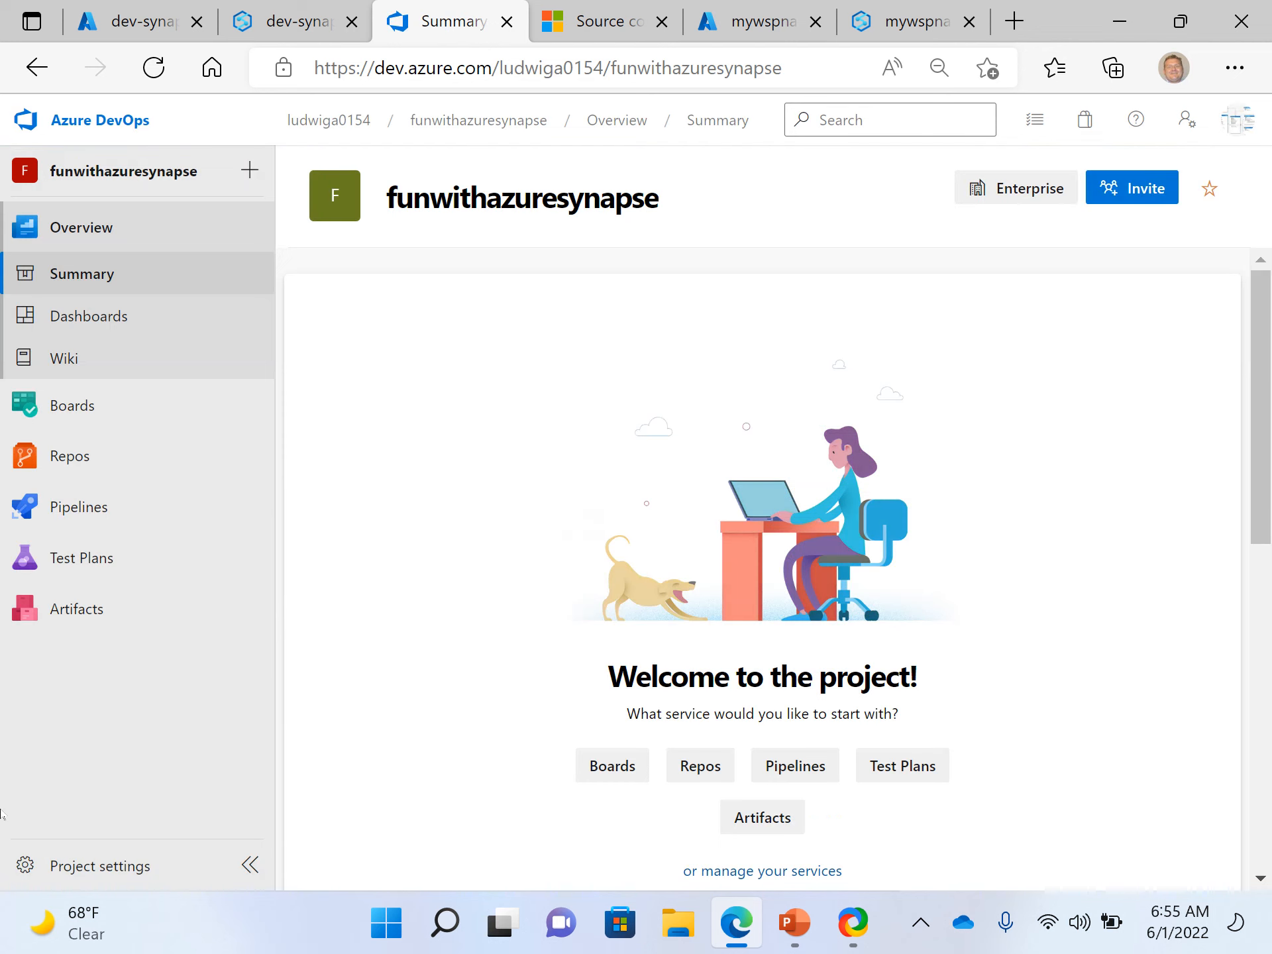
{"action": "left_click", "coordinate": [152, 867]}
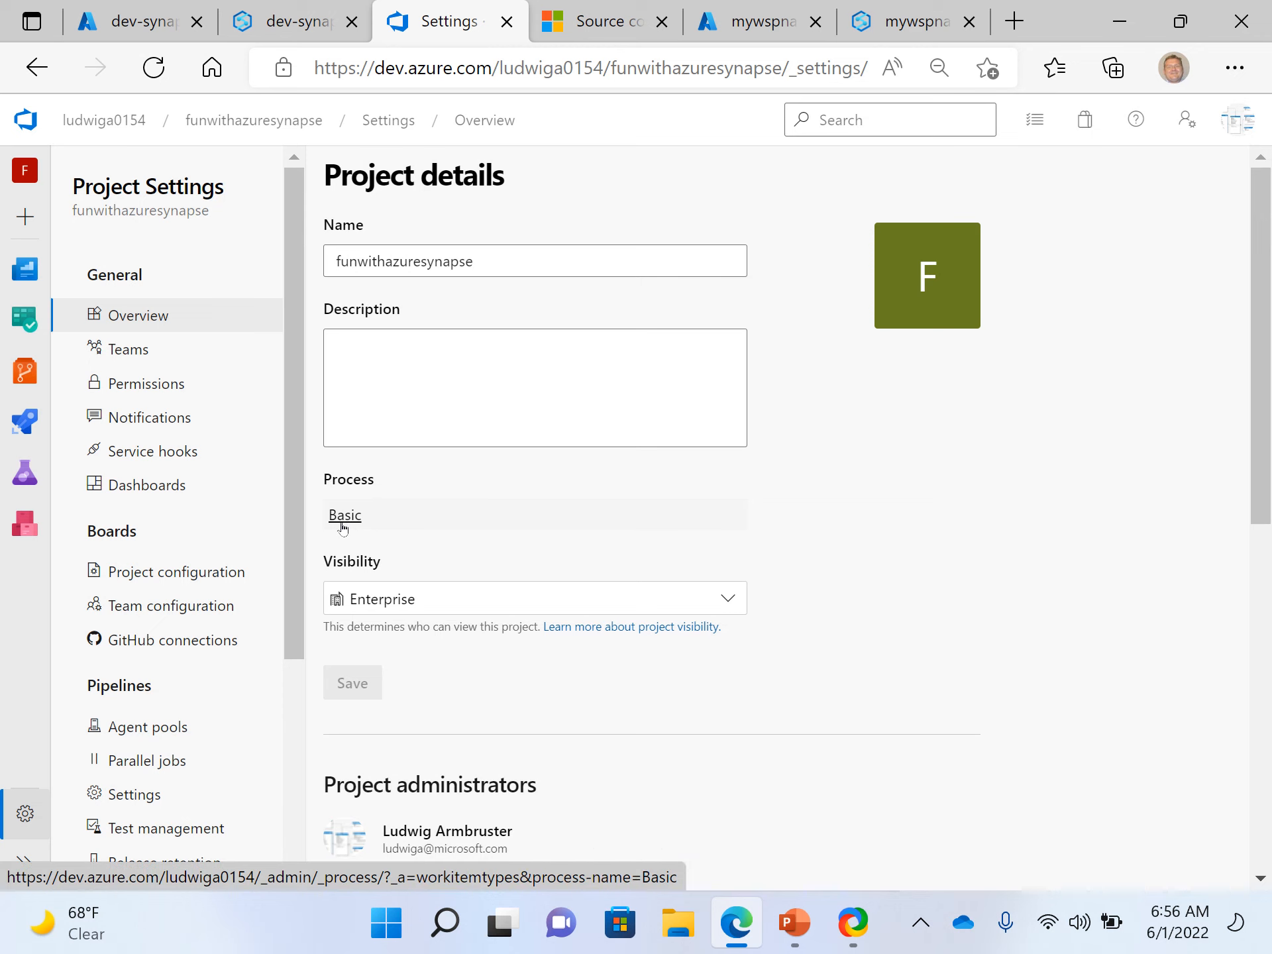
Step: Examine the project's Basic process, the list of all processes and the organization's overview settings
{"action": "left_click", "coordinate": [344, 516]}
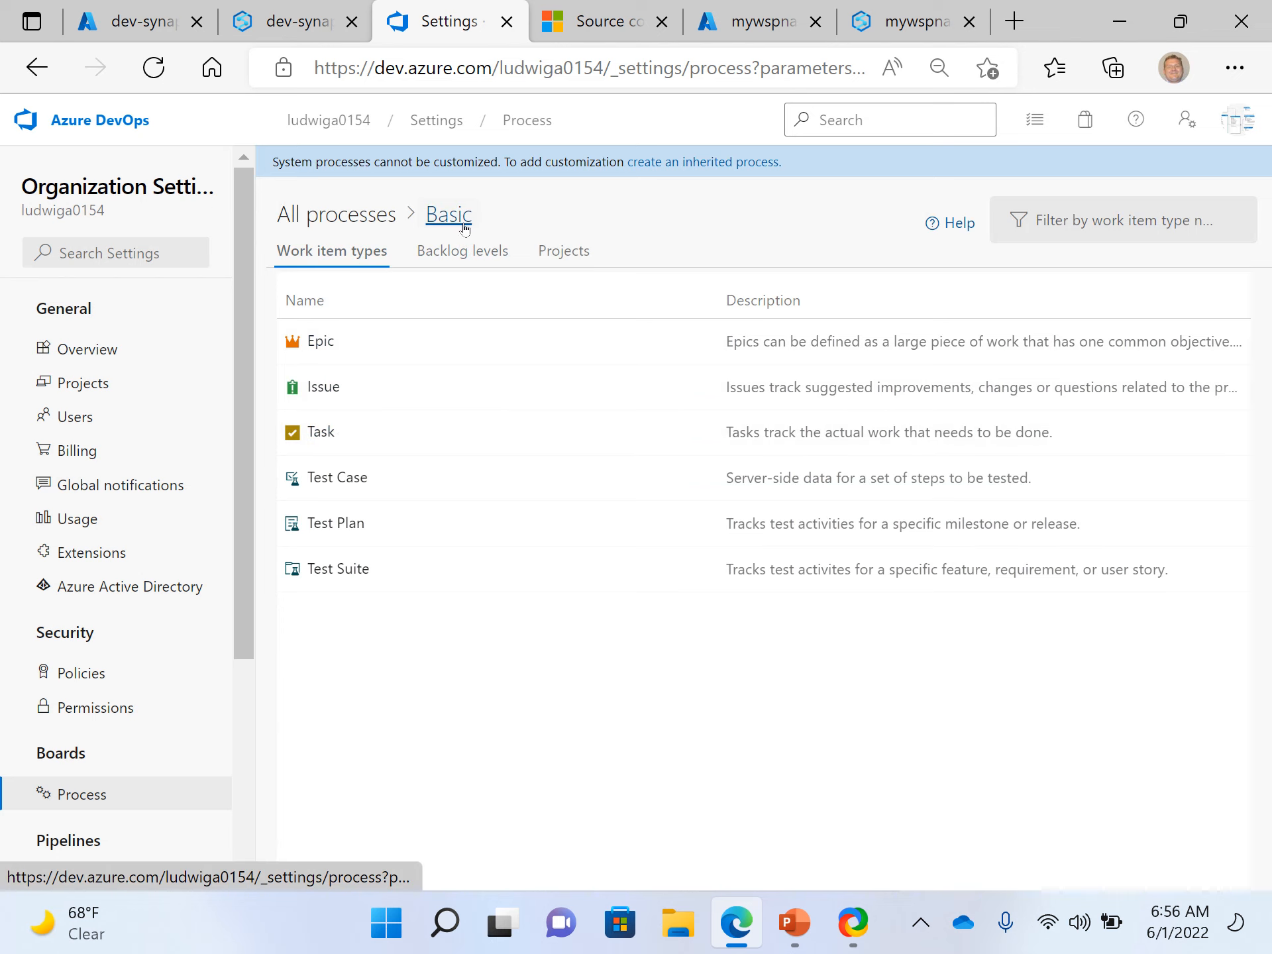
{"action": "left_click", "coordinate": [455, 225]}
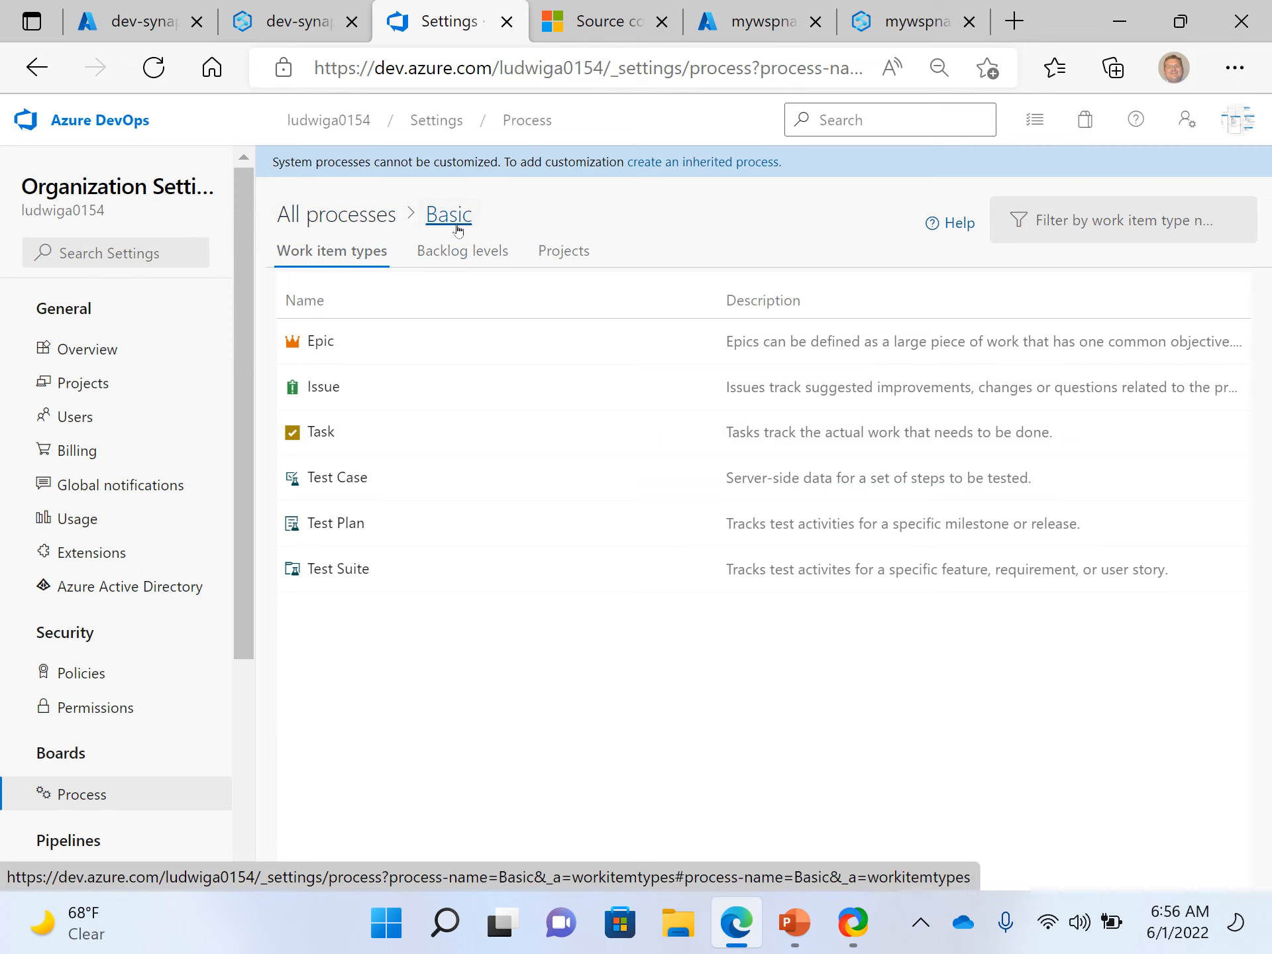
{"action": "left_click", "coordinate": [382, 215]}
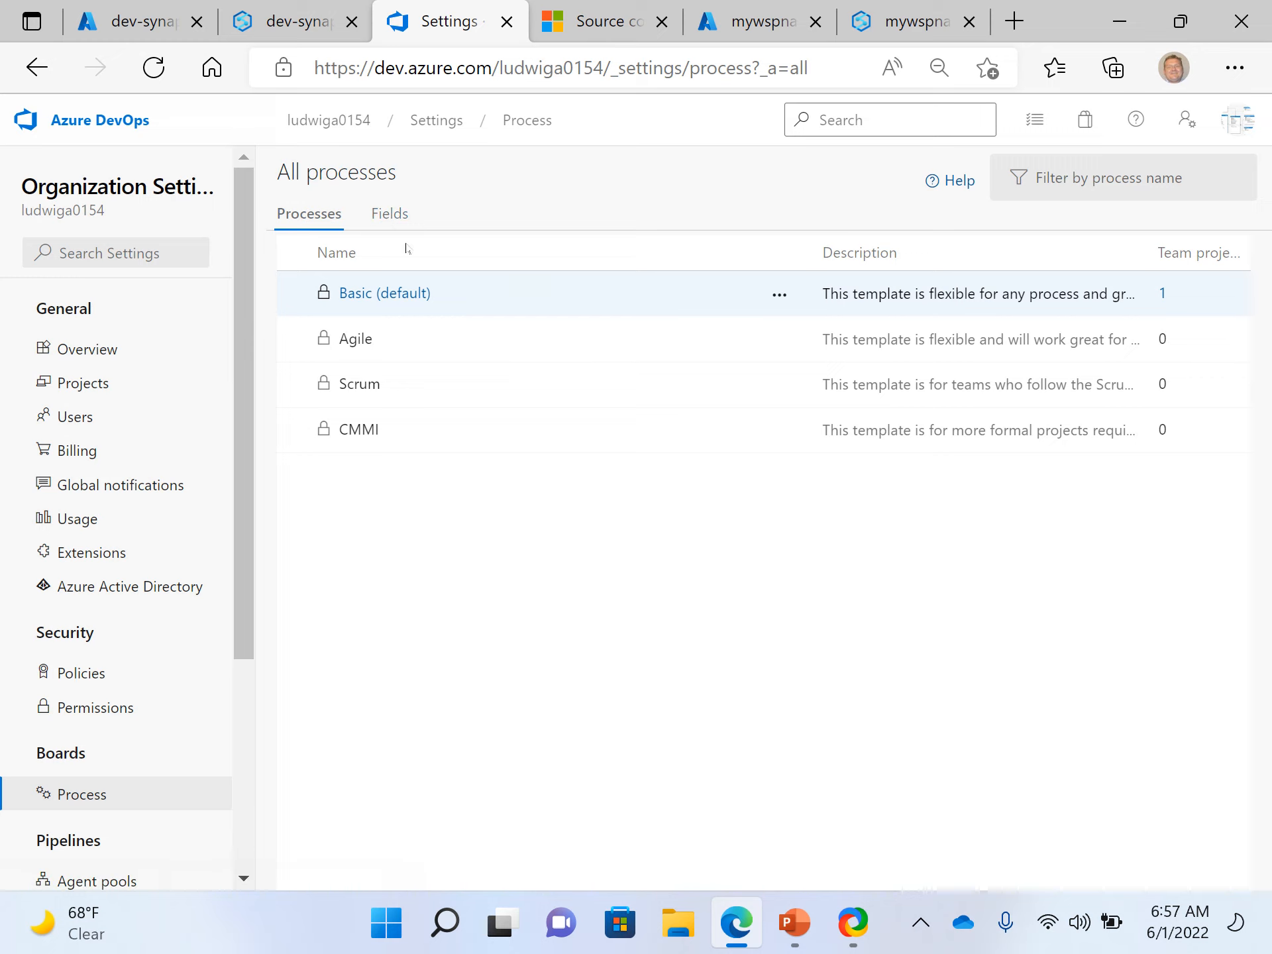
{"action": "scroll", "coordinate": [92, 676], "scroll_direction": "down", "scroll_amount": 5}
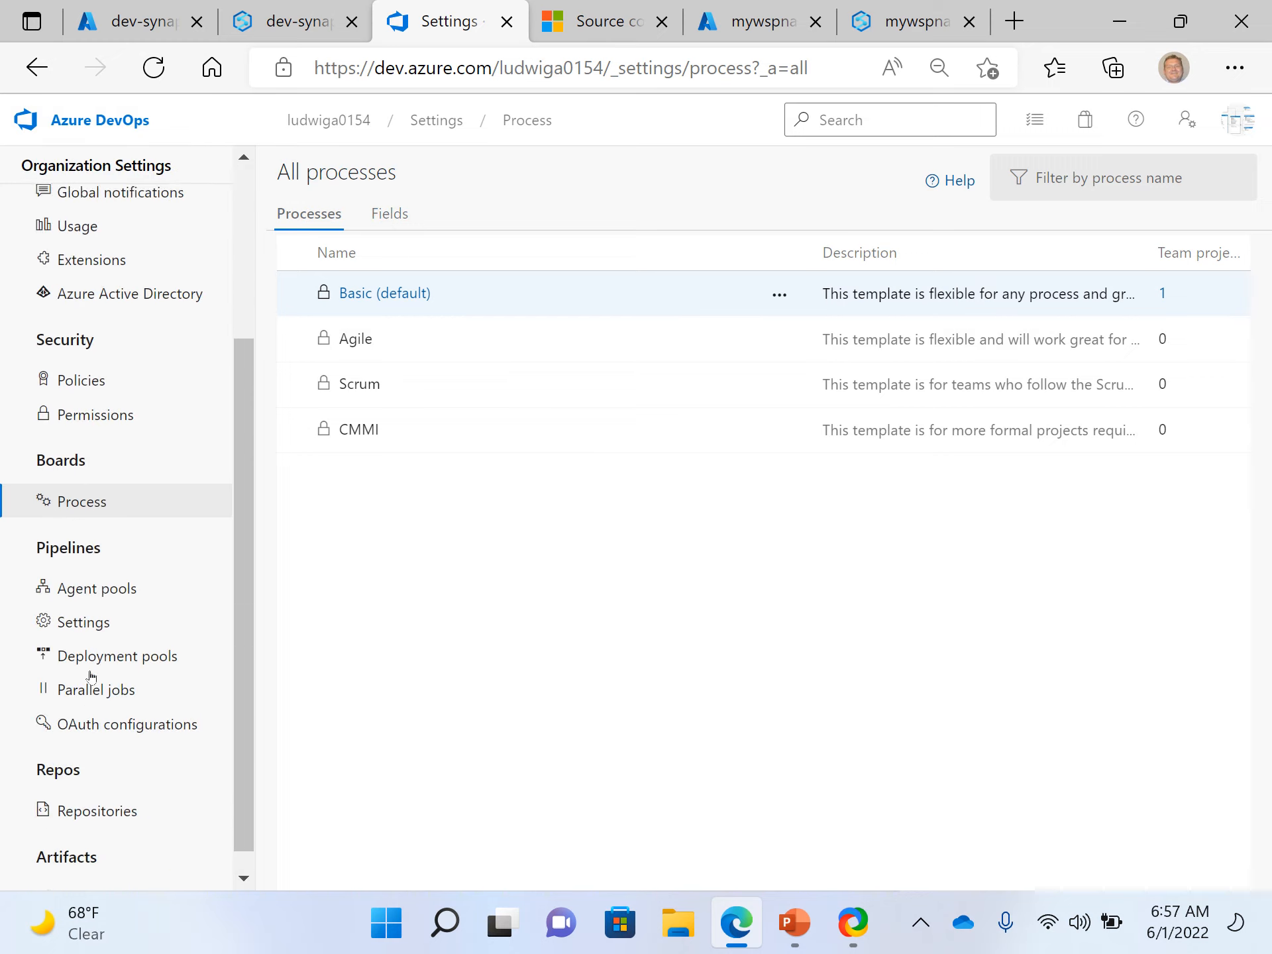
{"action": "scroll", "coordinate": [121, 662], "scroll_direction": "up", "scroll_amount": 5}
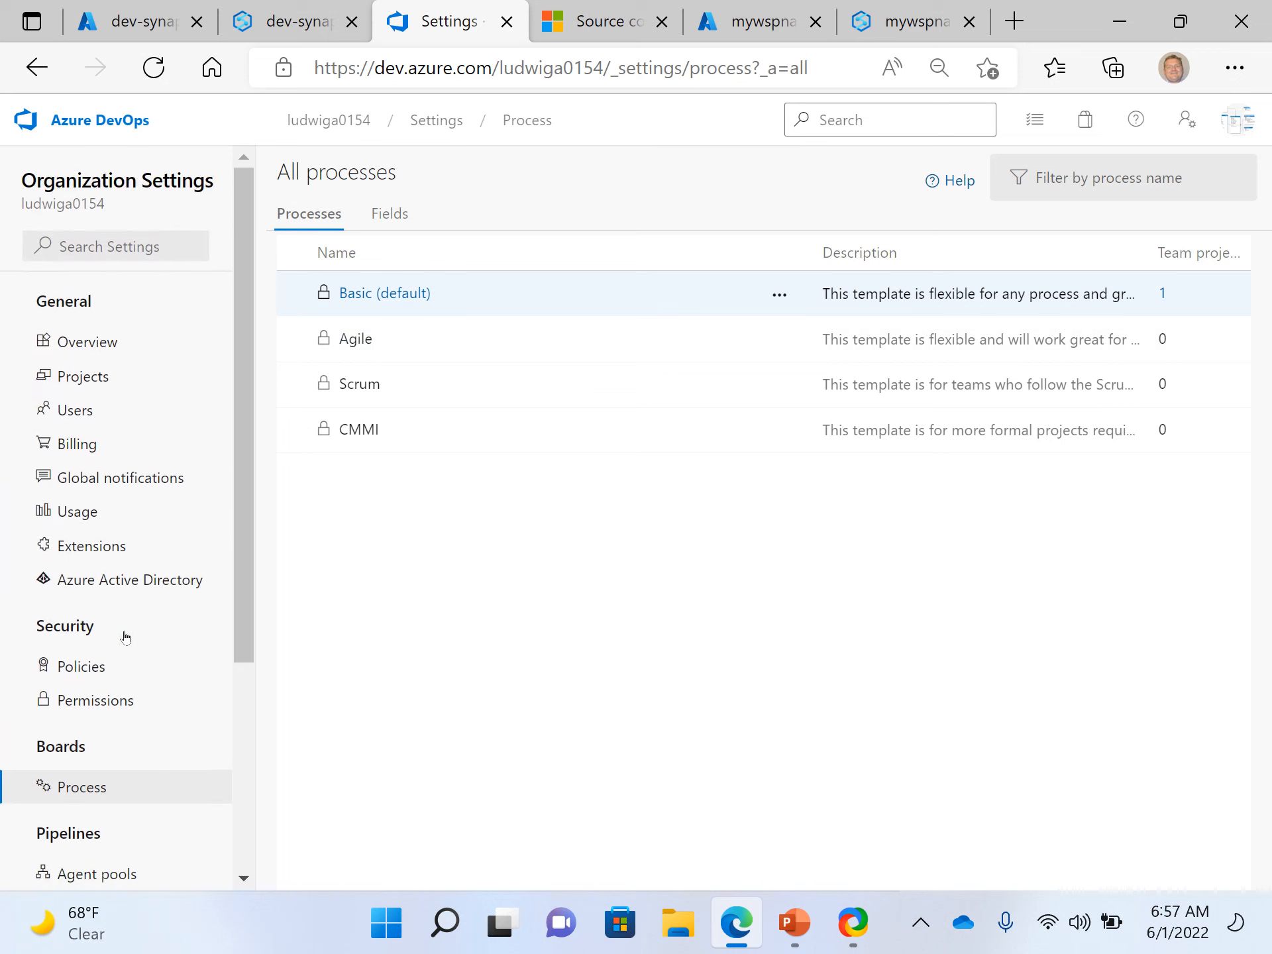
{"action": "left_click", "coordinate": [81, 349]}
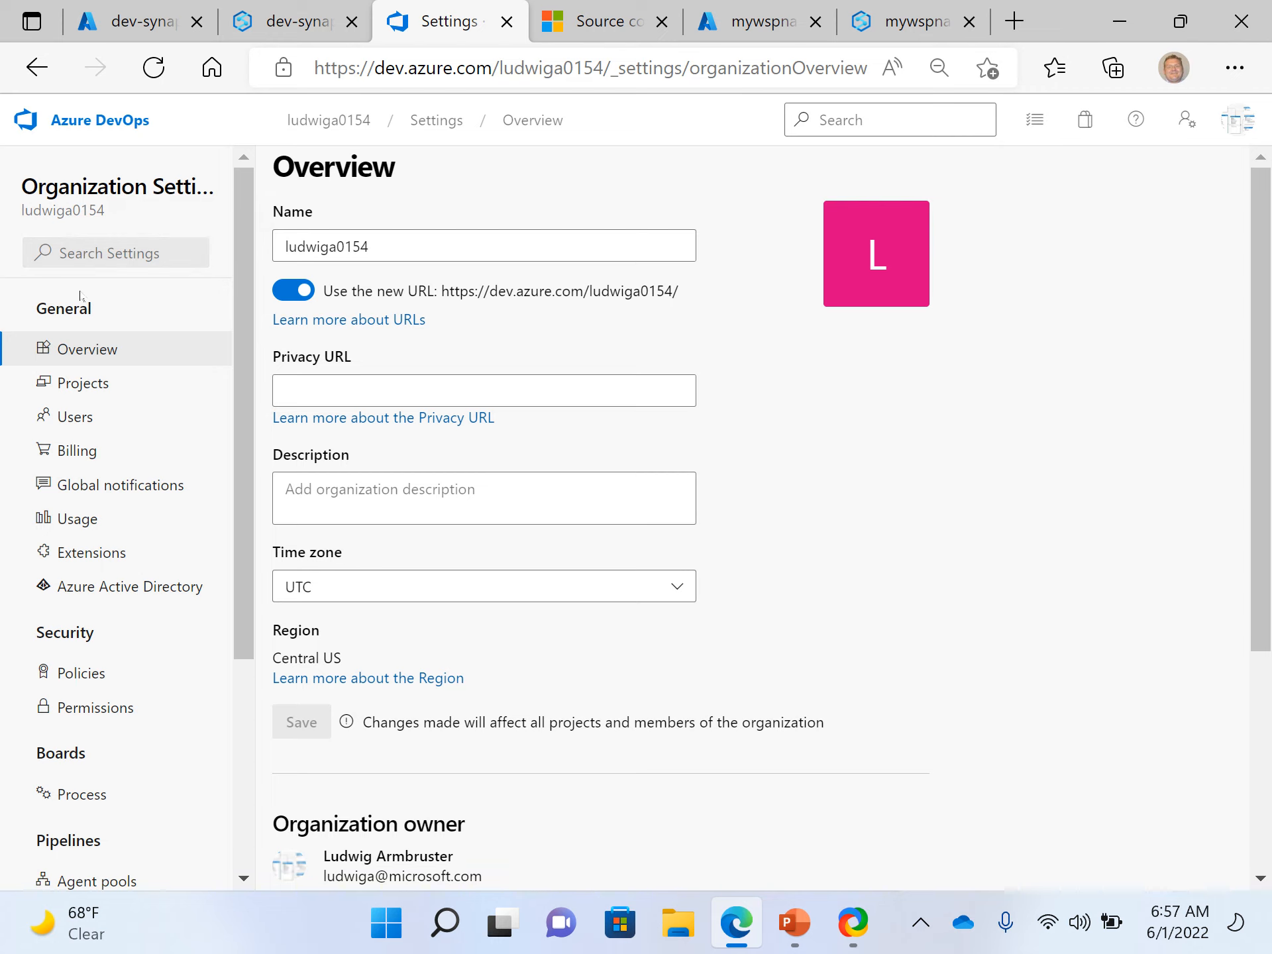
Step: Return to the funwithazuresynapse project from the organization settings and reopen its project settings
{"action": "left_click", "coordinate": [65, 121]}
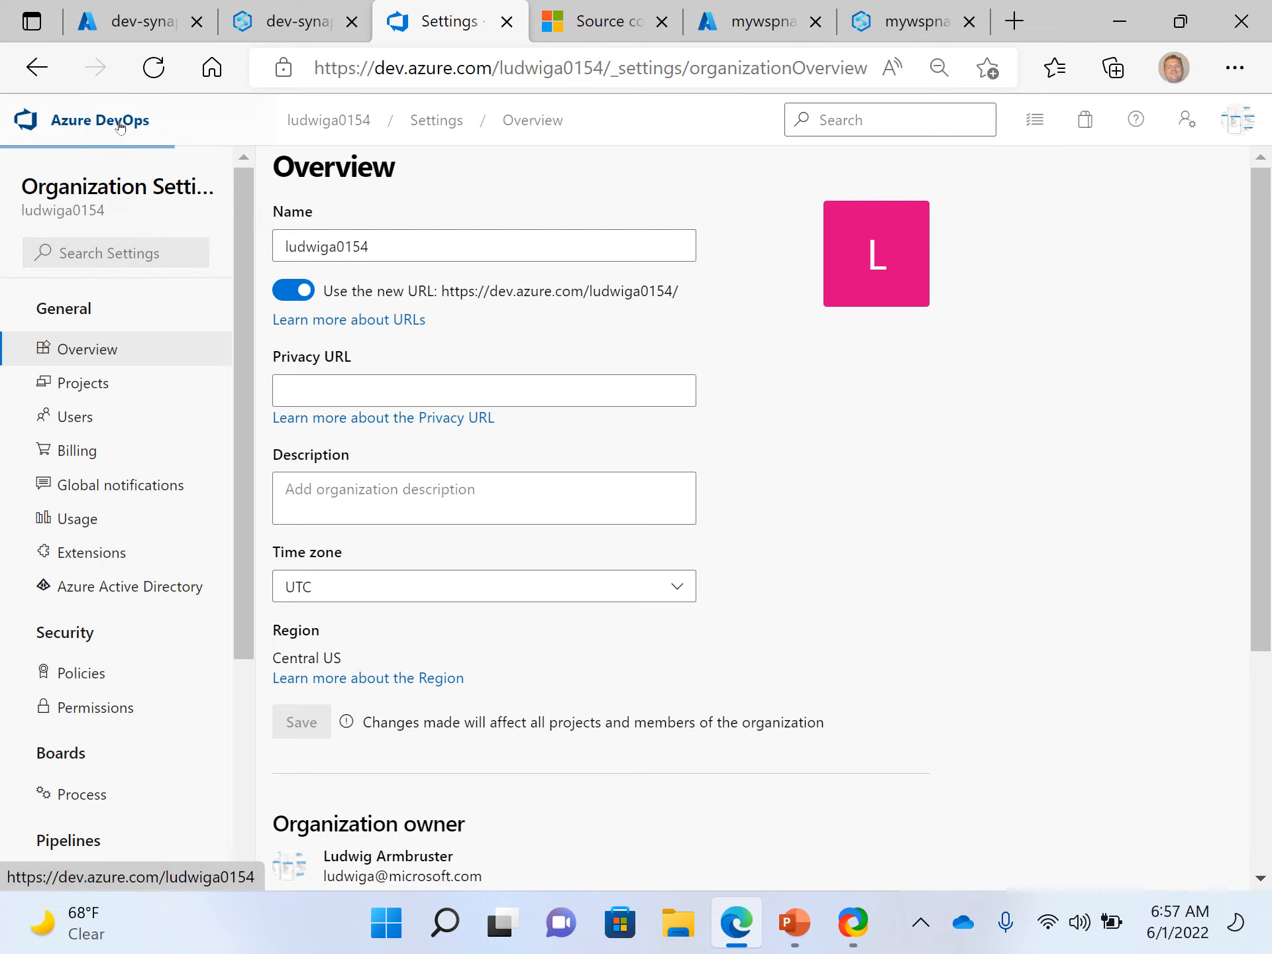
{"action": "left_click", "coordinate": [395, 311]}
{"action": "left_click", "coordinate": [122, 861]}
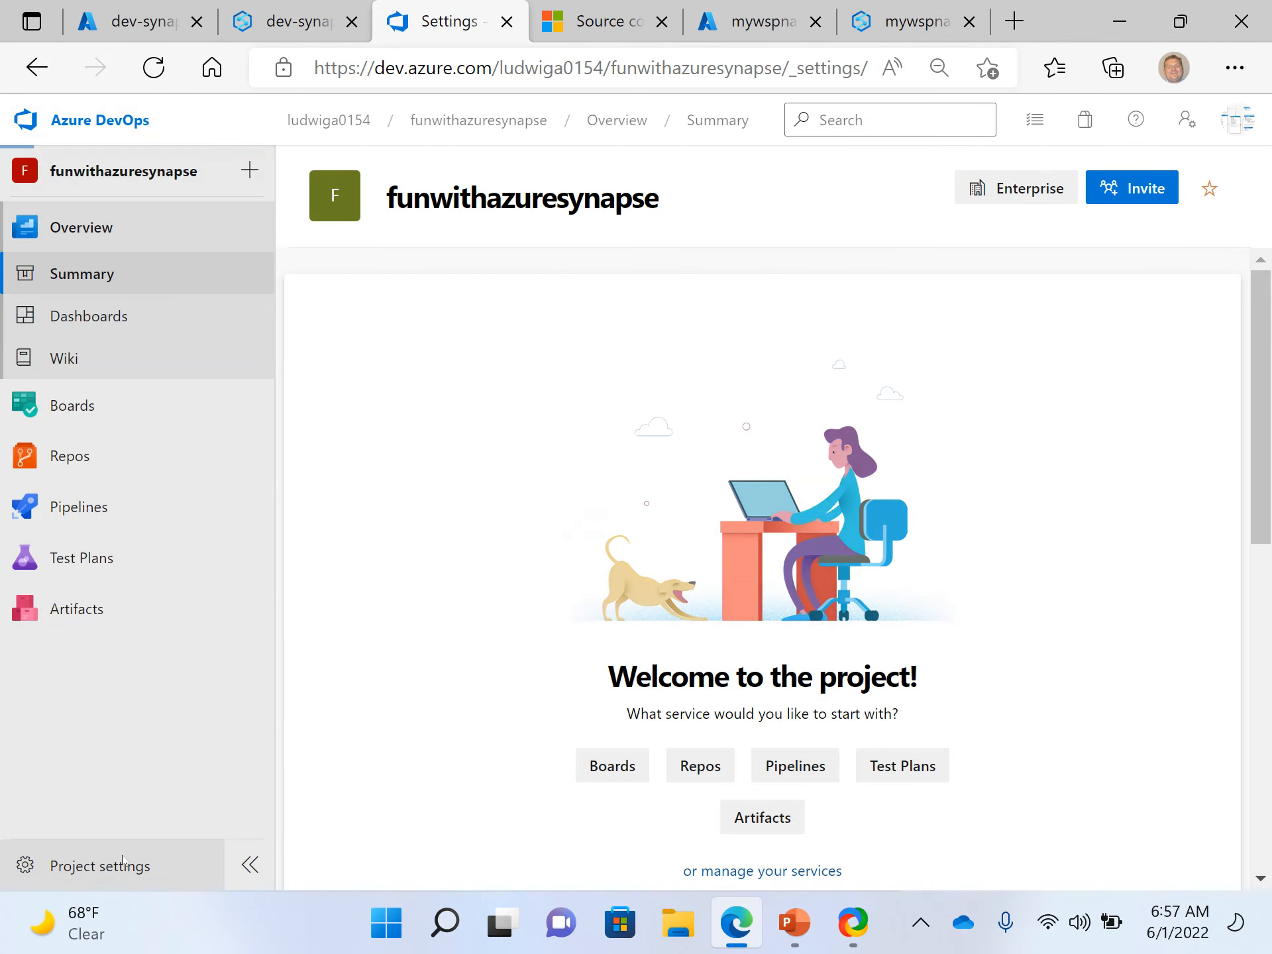
Step: Set the funwithazuresynapse project's visibility to Private, save the change and check the available visibility options
{"action": "scroll", "coordinate": [239, 414], "scroll_direction": "down", "scroll_amount": 1}
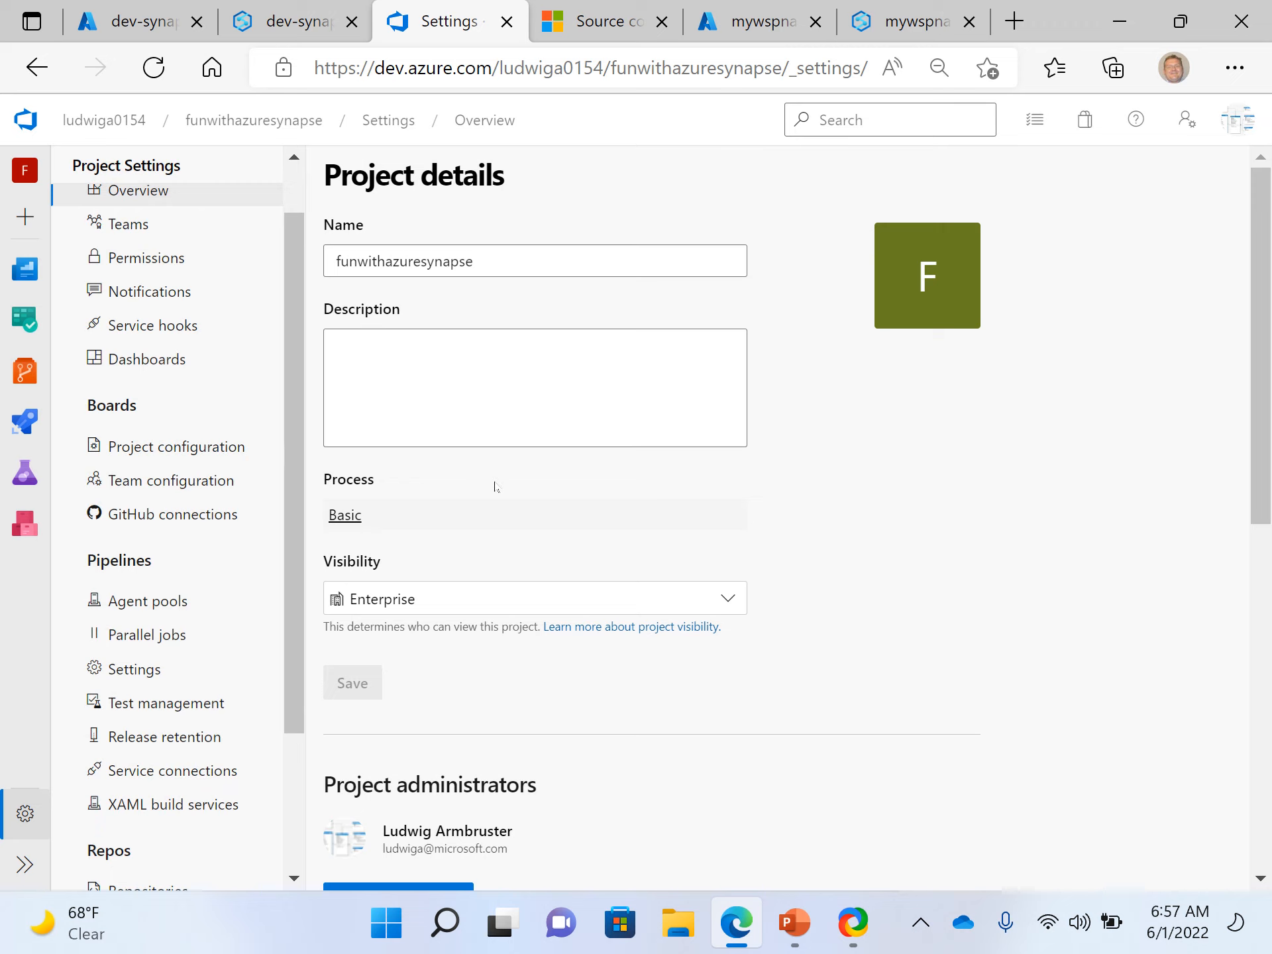
{"action": "scroll", "coordinate": [495, 484], "scroll_direction": "down", "scroll_amount": 1}
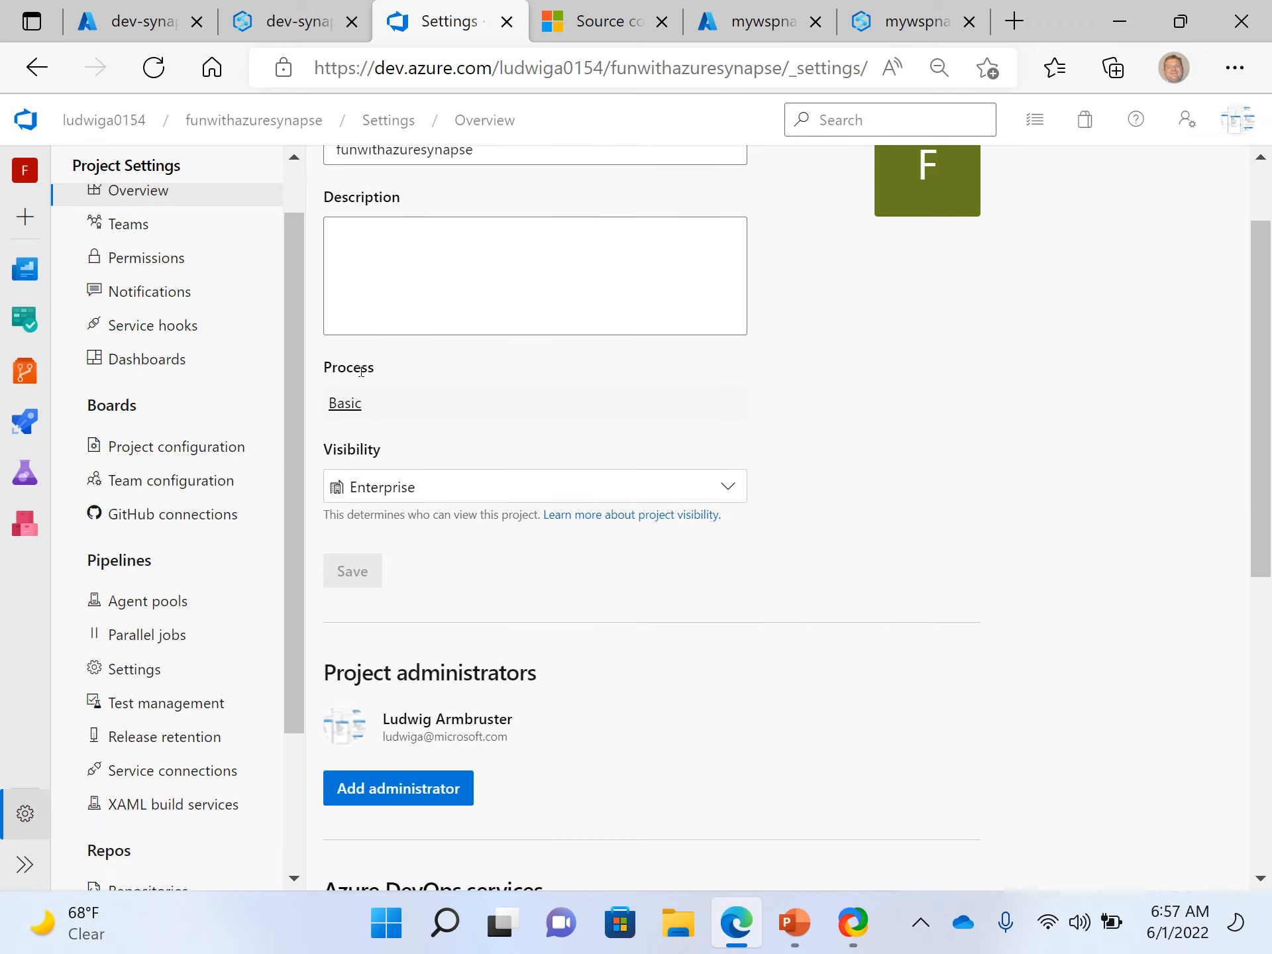
{"action": "scroll", "coordinate": [361, 370], "scroll_direction": "up", "scroll_amount": 1}
{"action": "scroll", "coordinate": [370, 330], "scroll_direction": "down", "scroll_amount": 2}
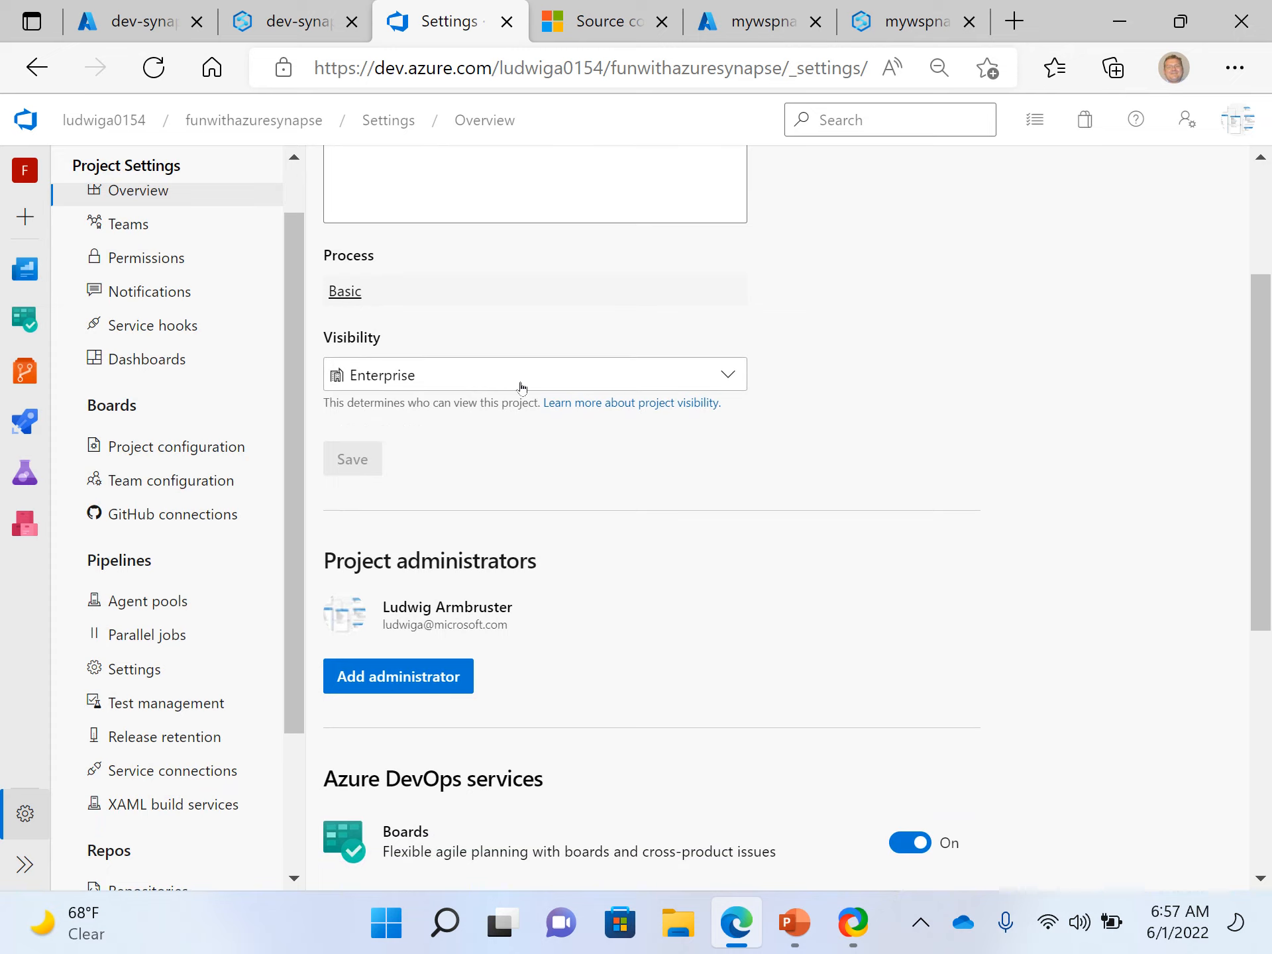
{"action": "left_click", "coordinate": [732, 374]}
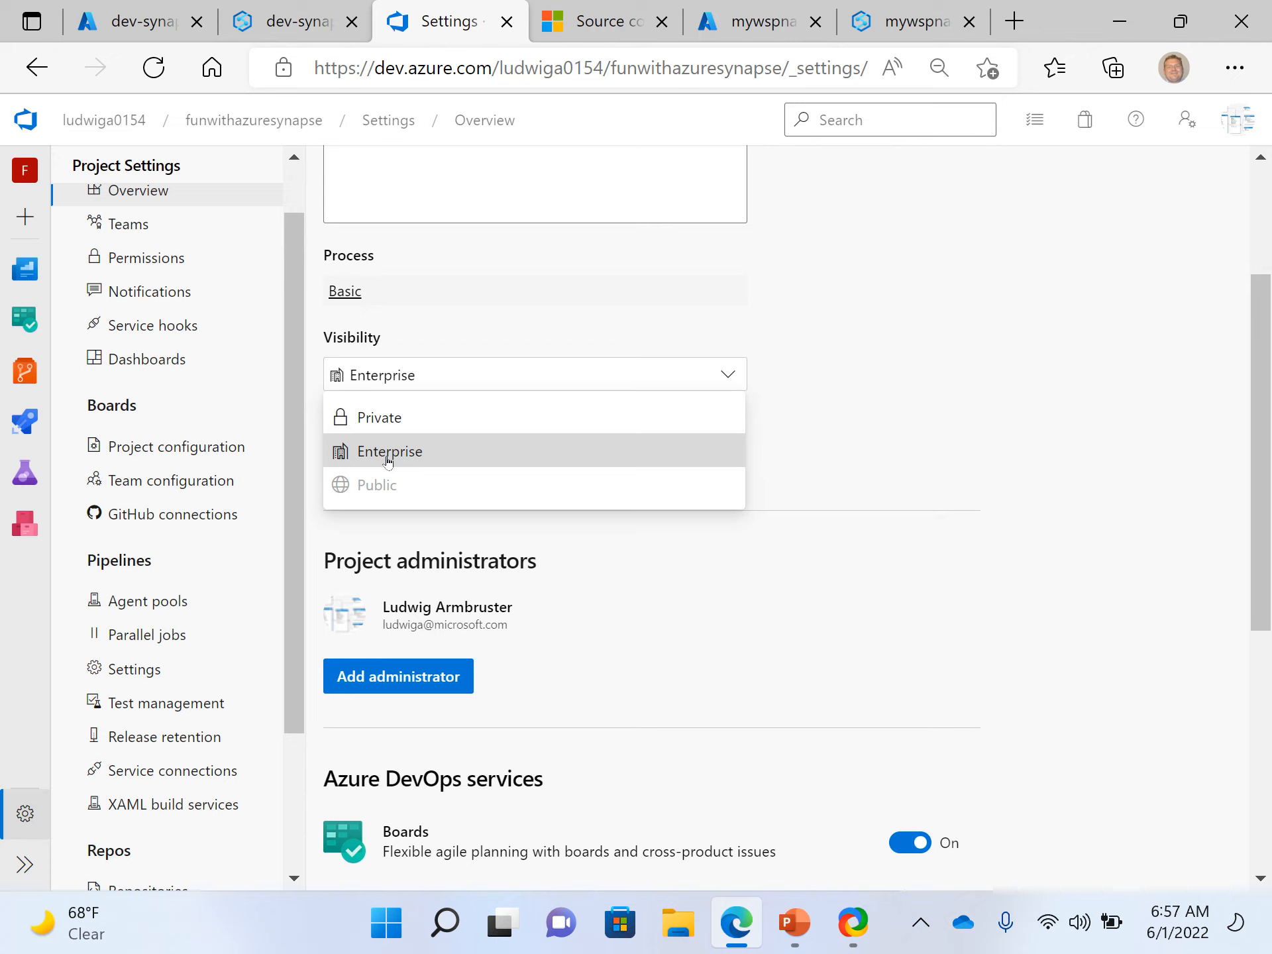
{"action": "left_click", "coordinate": [385, 418]}
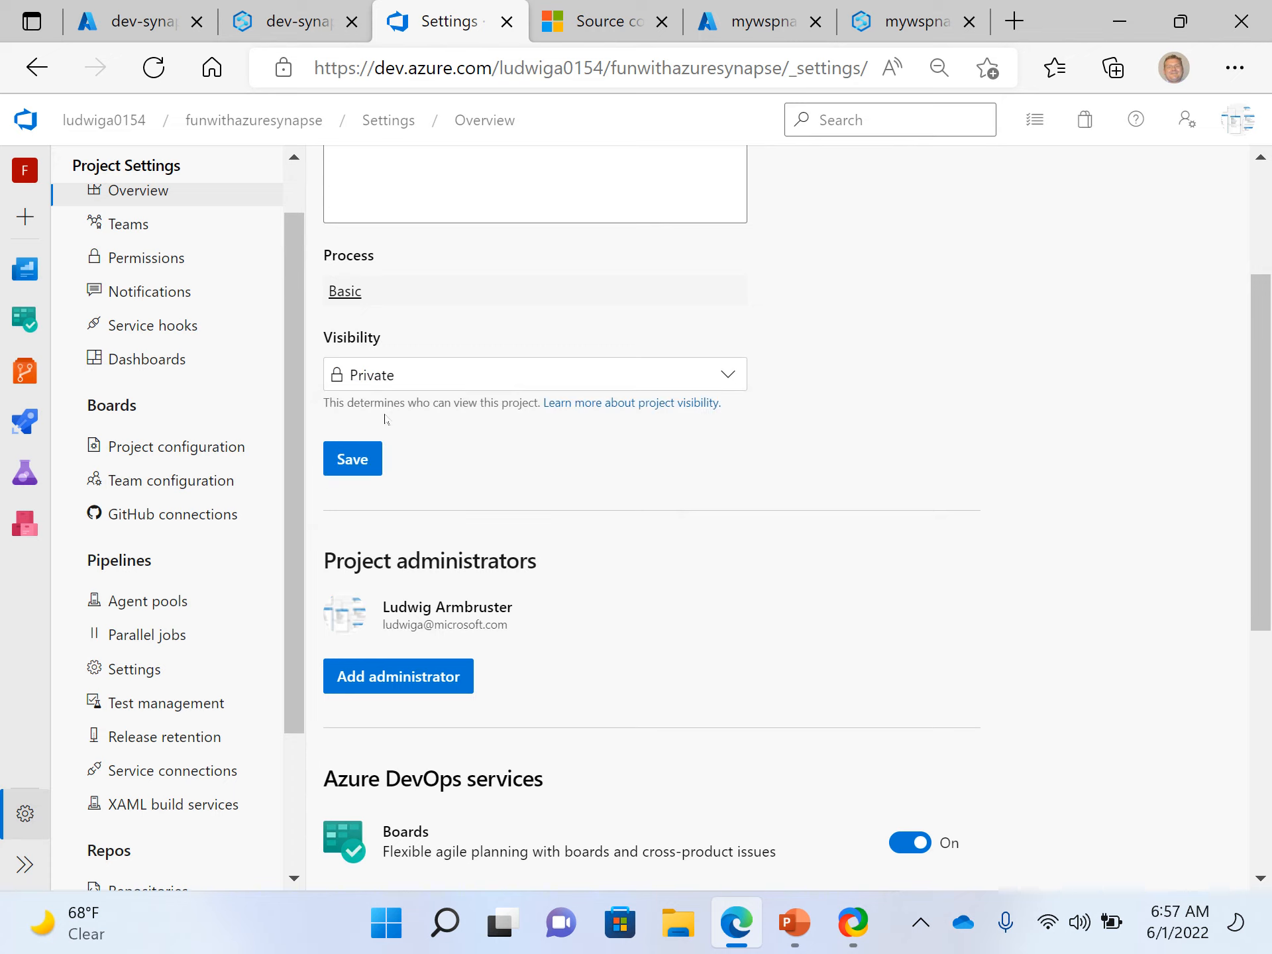
{"action": "left_click", "coordinate": [368, 466]}
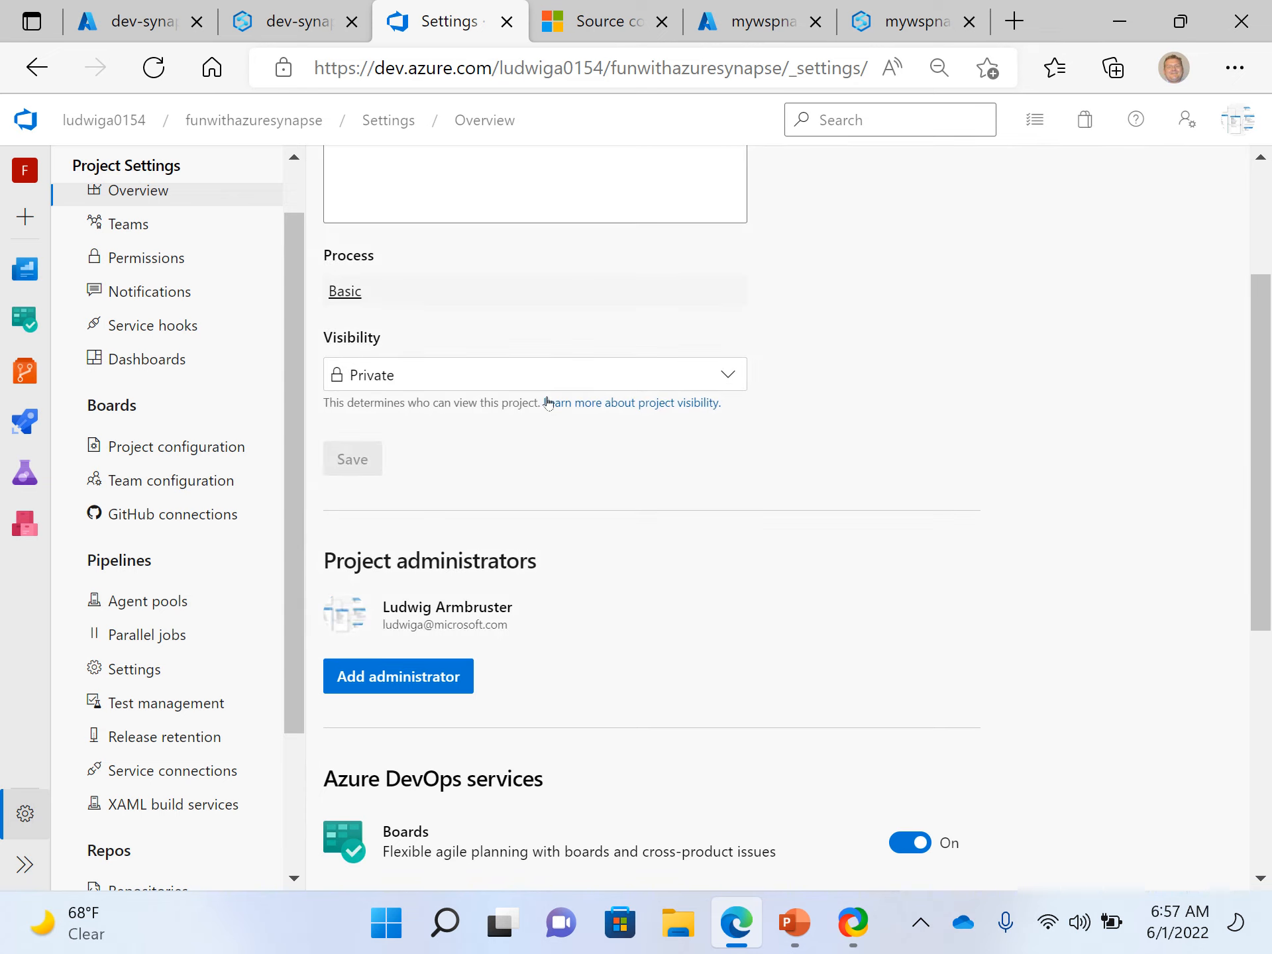
{"action": "left_click", "coordinate": [399, 376]}
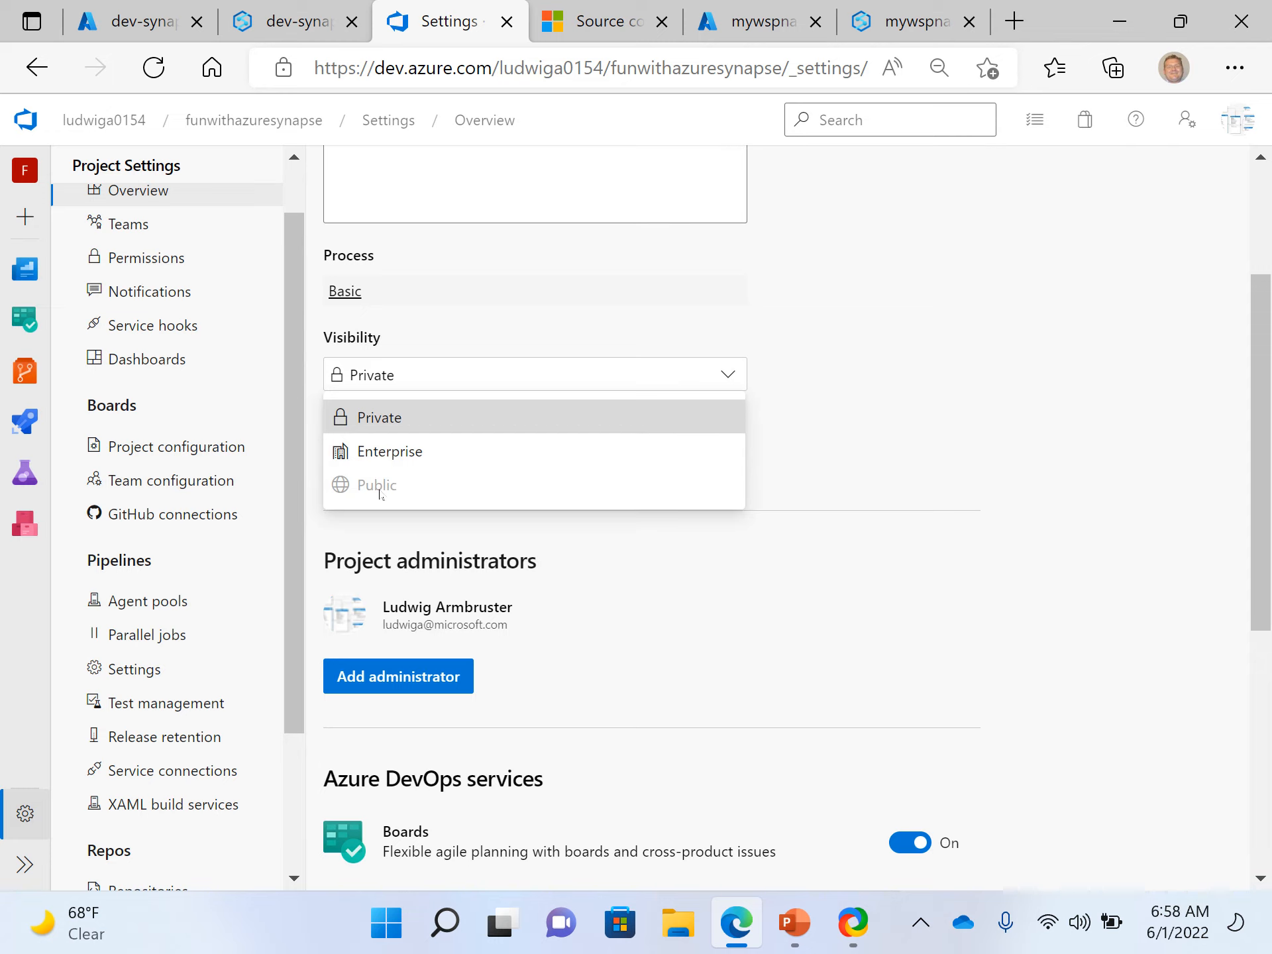
{"action": "left_click", "coordinate": [802, 455]}
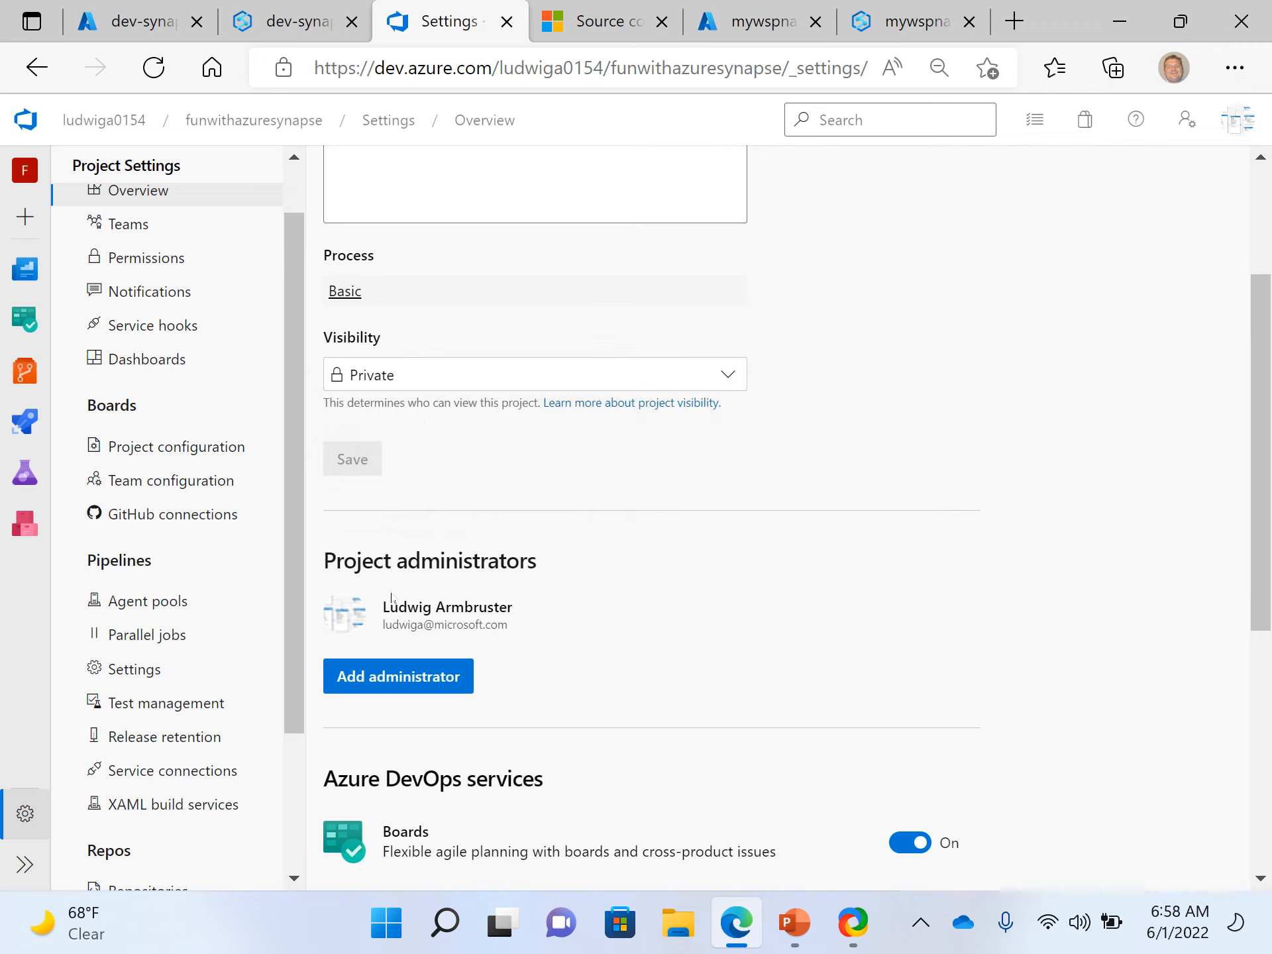
Step: Examine the project details, the project's permission groups and the team's notification subscriptions
{"action": "scroll", "coordinate": [392, 598], "scroll_direction": "down", "scroll_amount": 4}
{"action": "scroll", "coordinate": [389, 591], "scroll_direction": "up", "scroll_amount": 6}
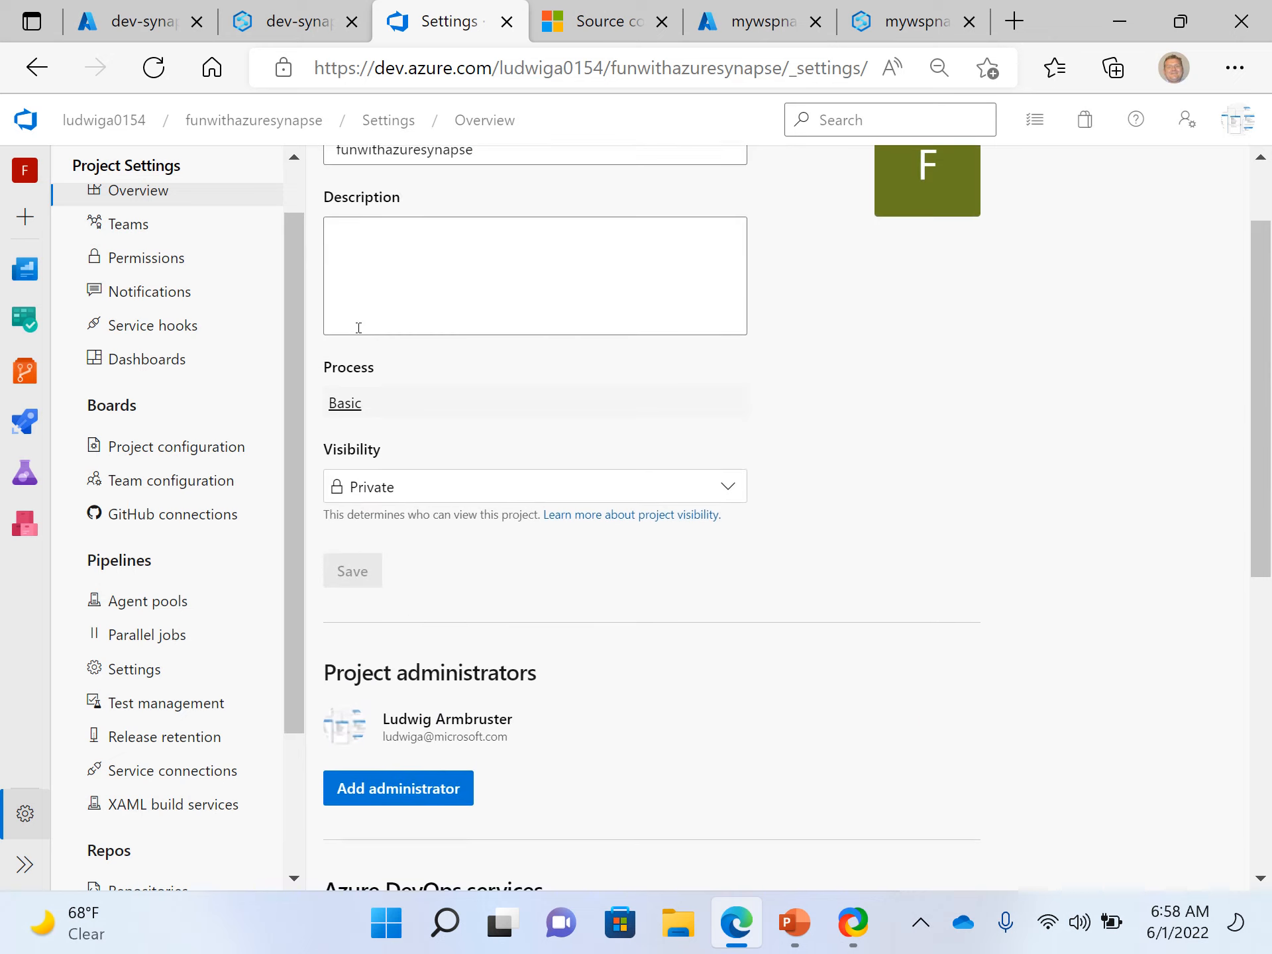
{"action": "scroll", "coordinate": [359, 327], "scroll_direction": "up", "scroll_amount": 2}
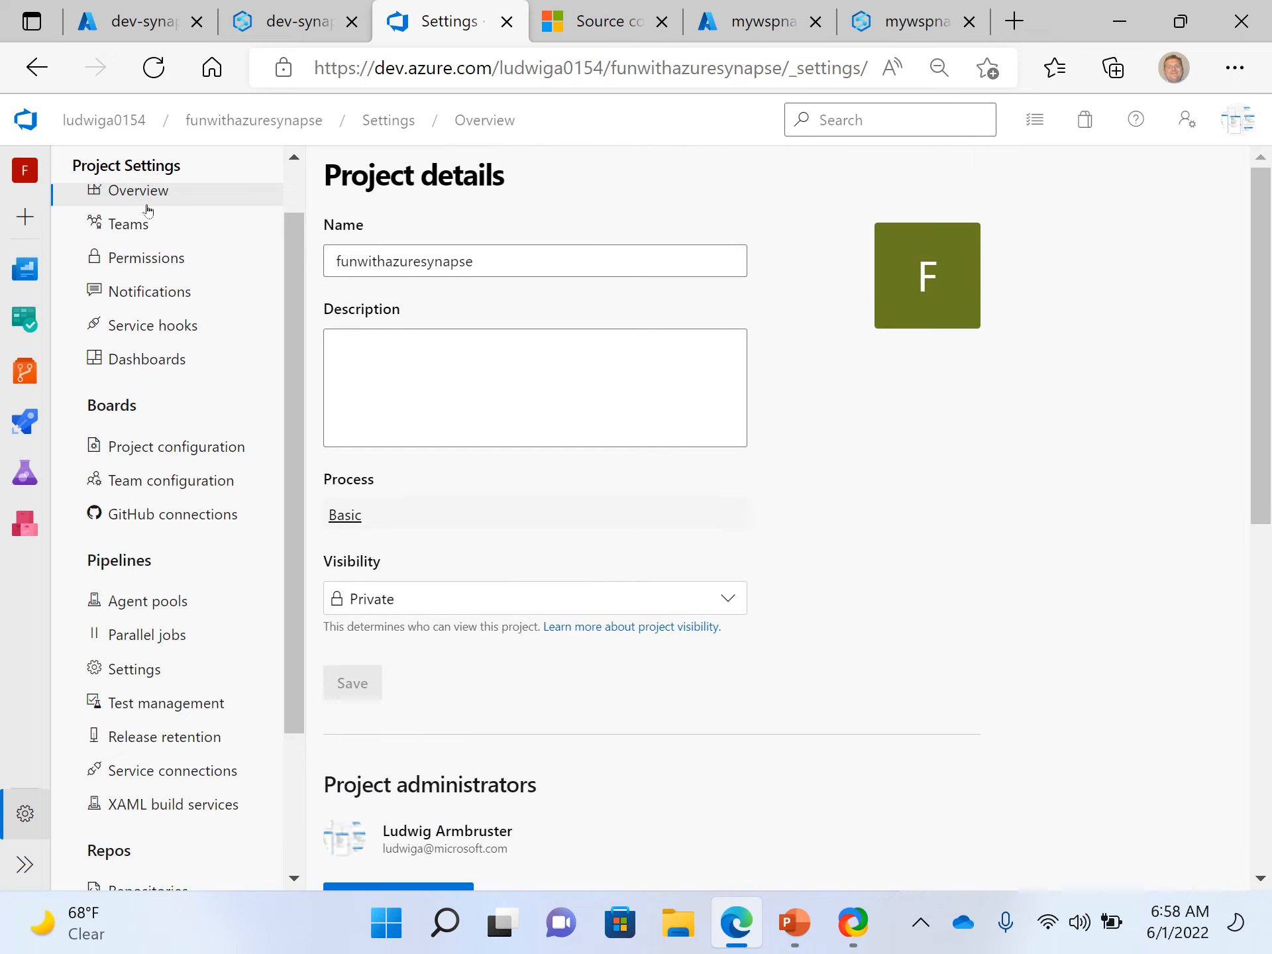
{"action": "scroll", "coordinate": [148, 211], "scroll_direction": "up", "scroll_amount": 2}
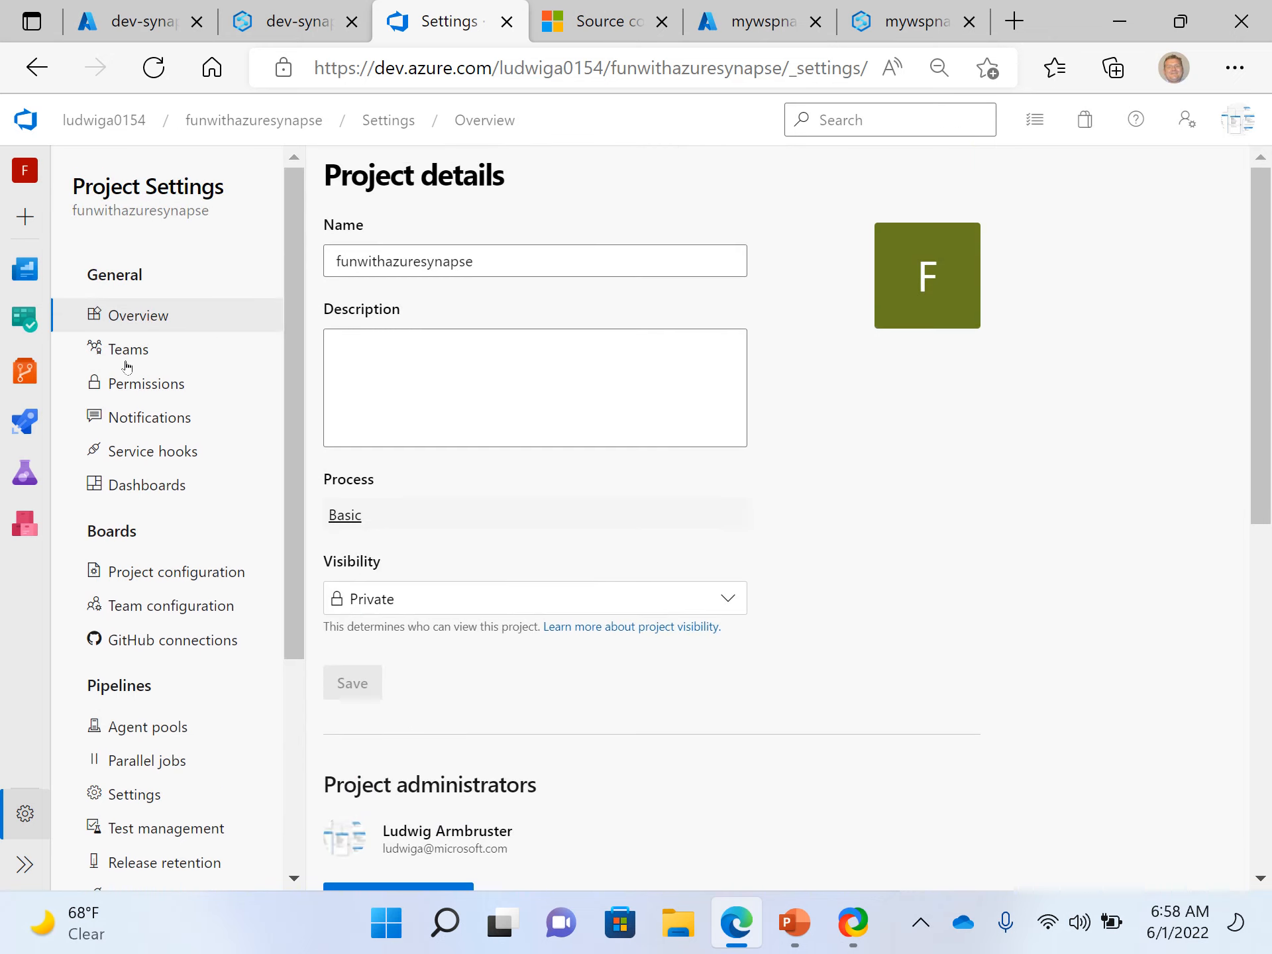
{"action": "left_click", "coordinate": [148, 388]}
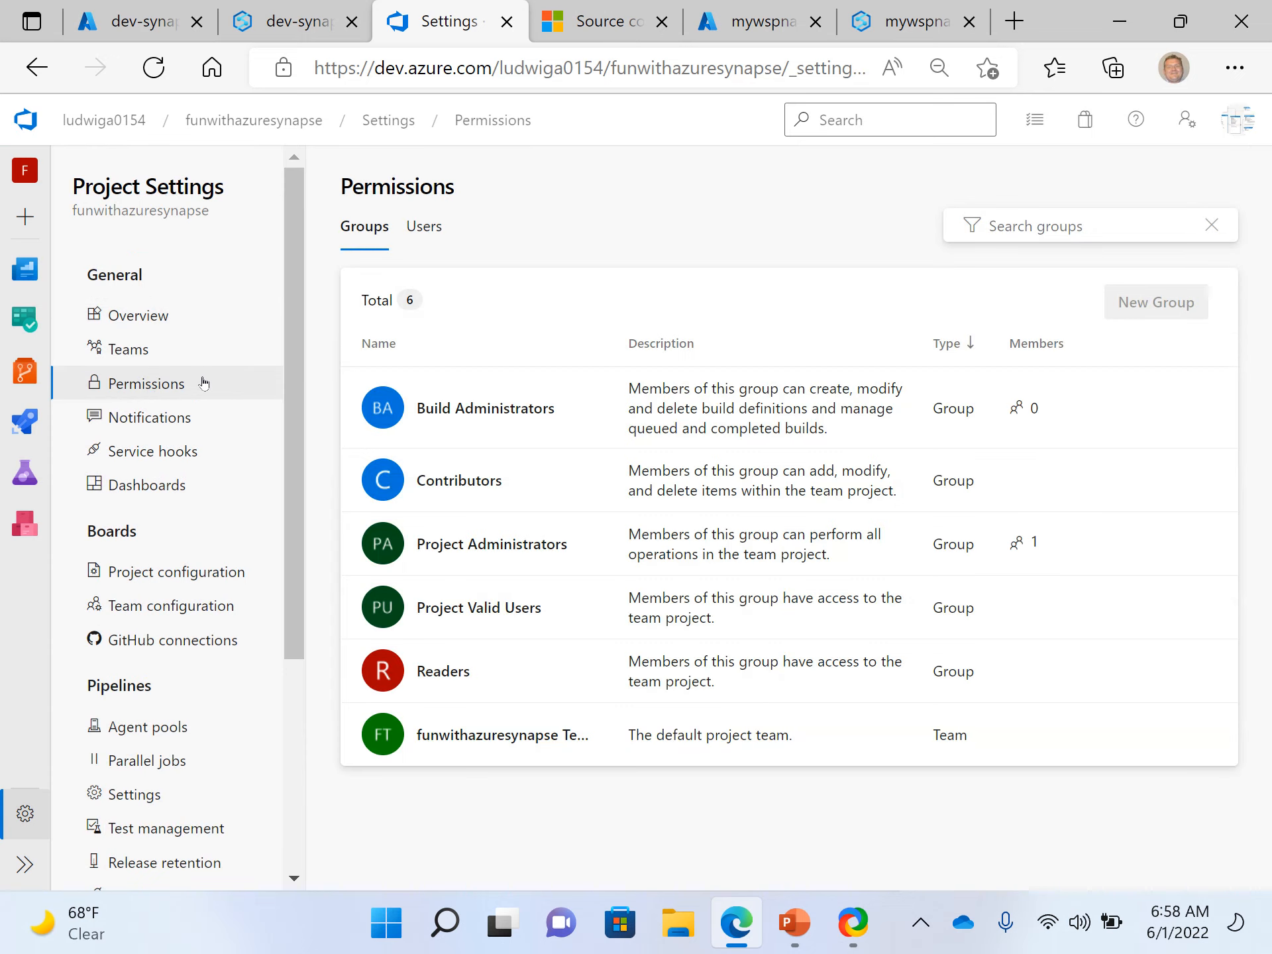
{"action": "left_click", "coordinate": [177, 420]}
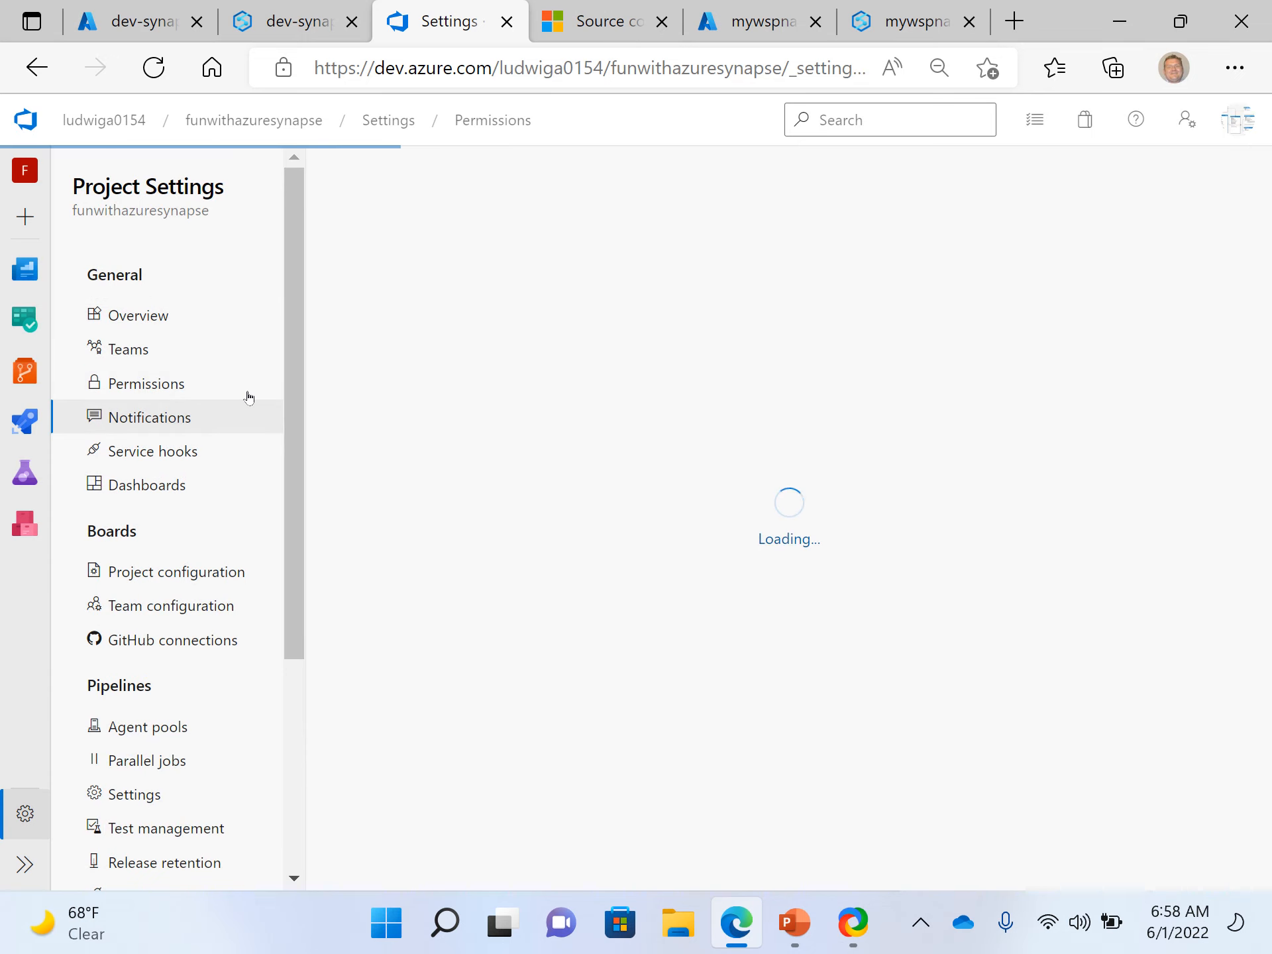
{"action": "scroll", "coordinate": [250, 396], "scroll_direction": "down", "scroll_amount": 2}
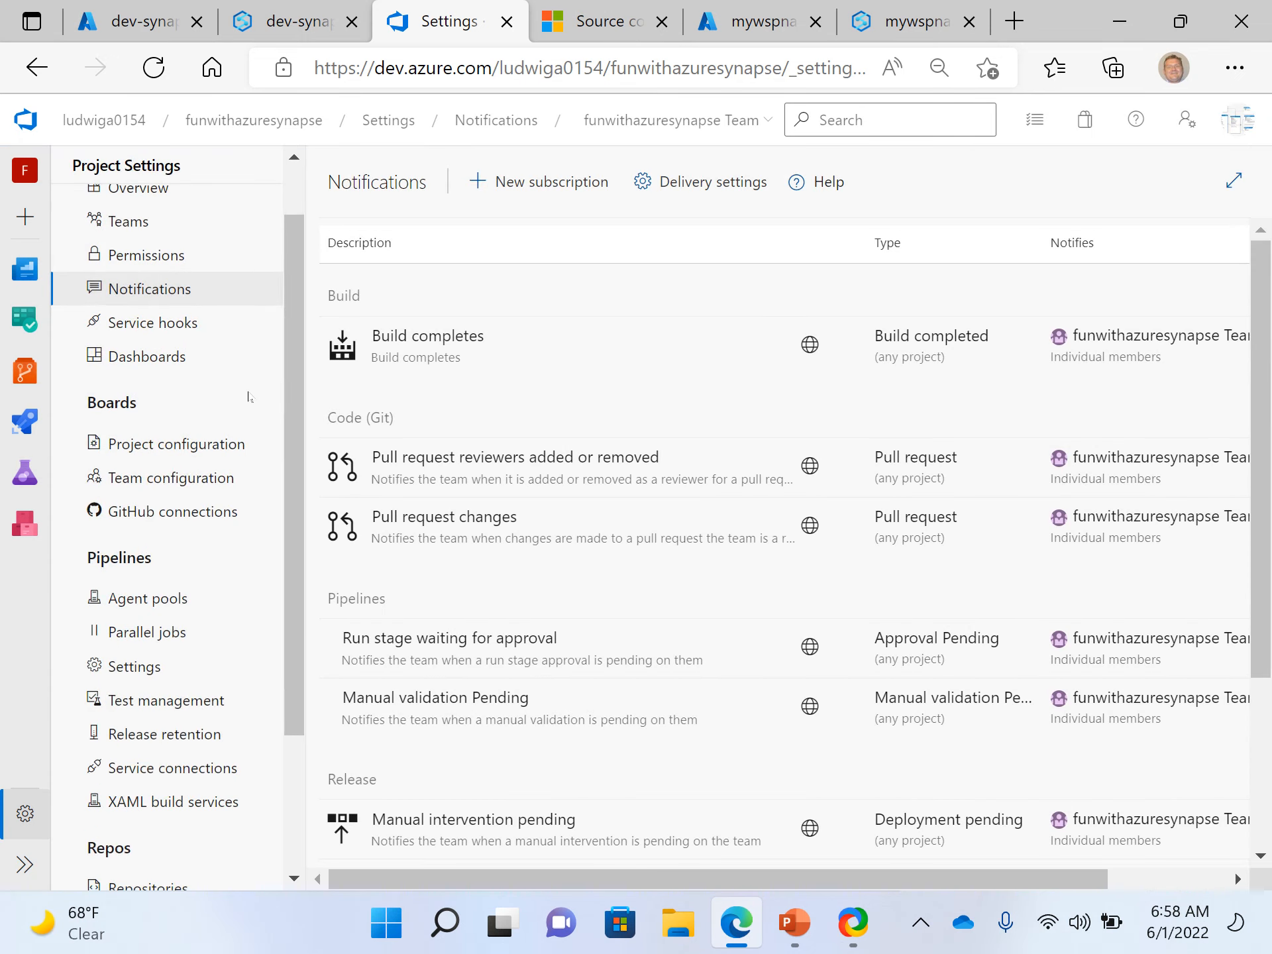
{"action": "scroll", "coordinate": [249, 396], "scroll_direction": "up", "scroll_amount": 2}
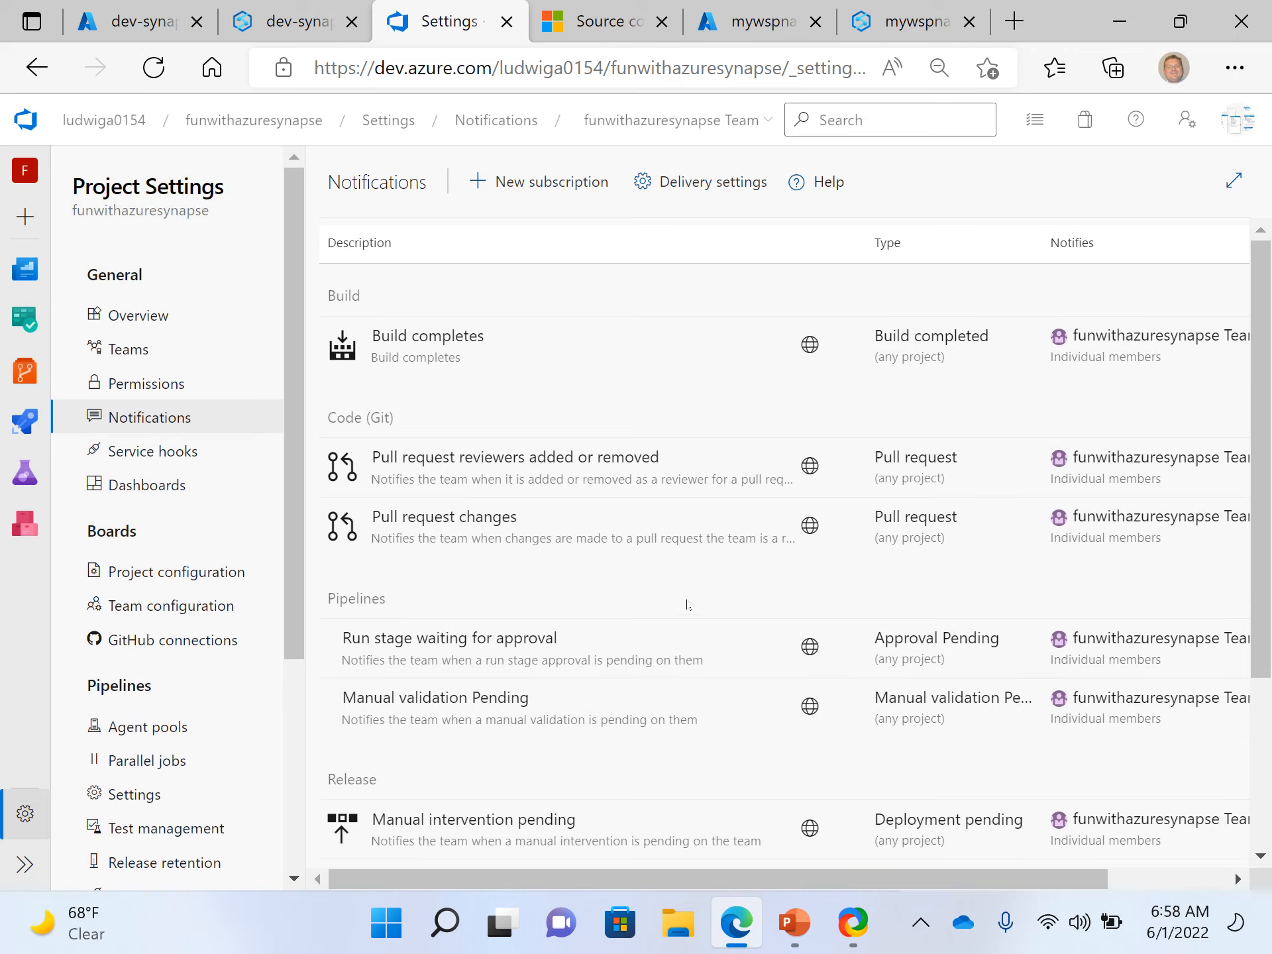
{"action": "scroll", "coordinate": [265, 478], "scroll_direction": "down", "scroll_amount": 2}
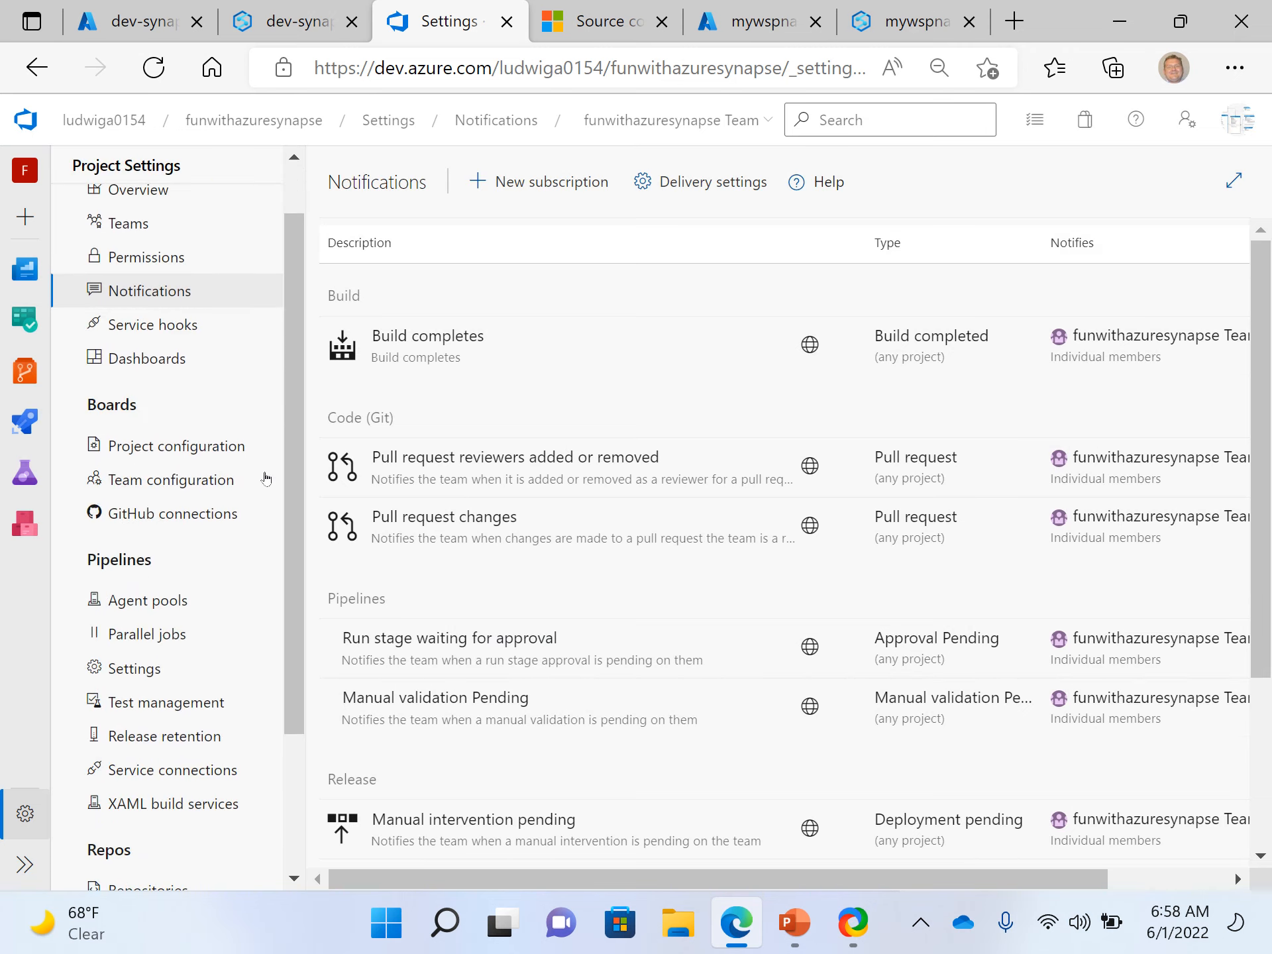
{"action": "scroll", "coordinate": [197, 338], "scroll_direction": "up", "scroll_amount": 2}
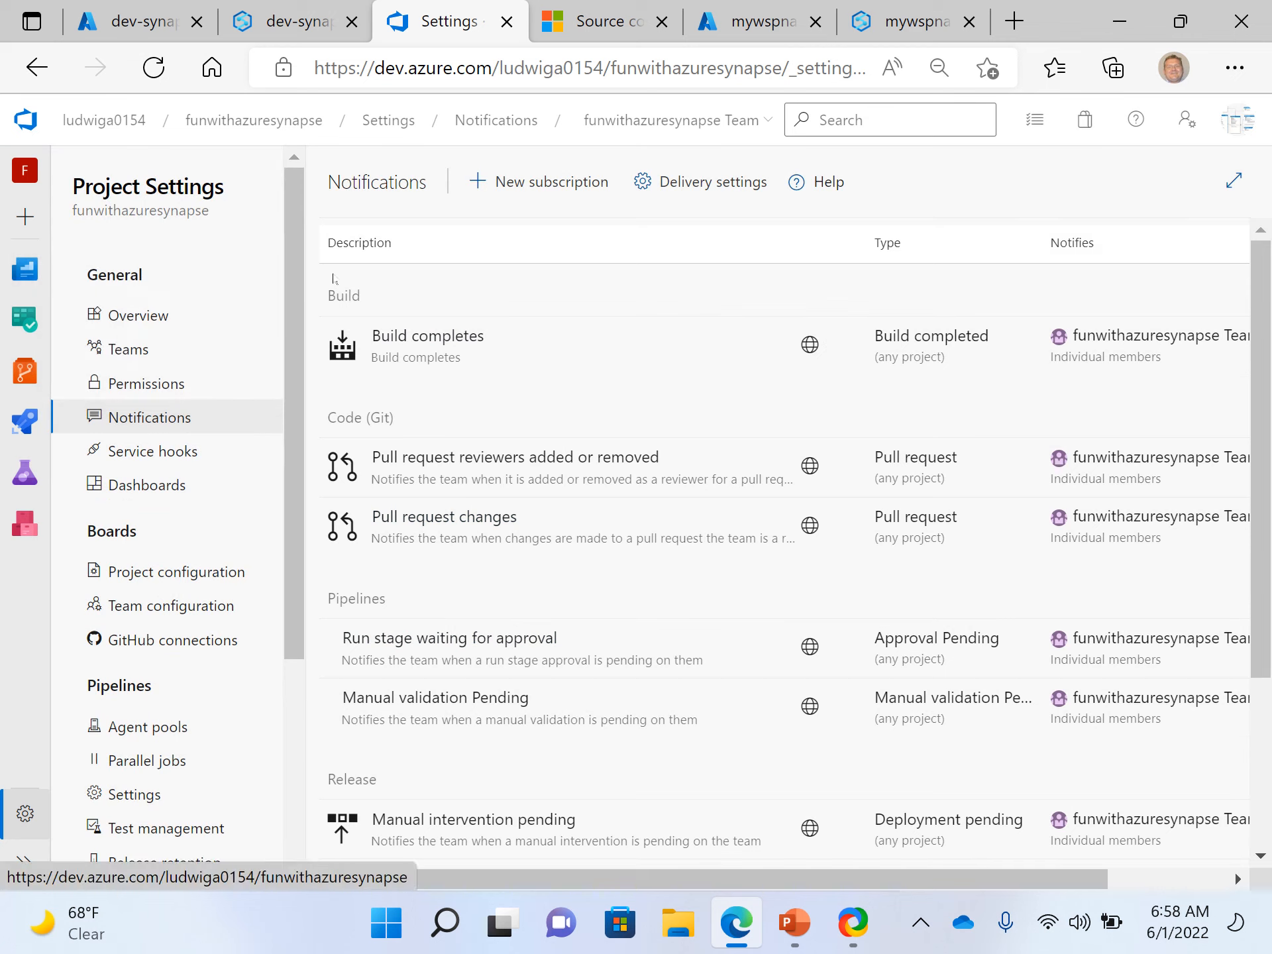
Step: Reopen the funwithazuresynapse project from the organization's project list and view its Repos files and repository list
{"action": "left_click", "coordinate": [25, 120]}
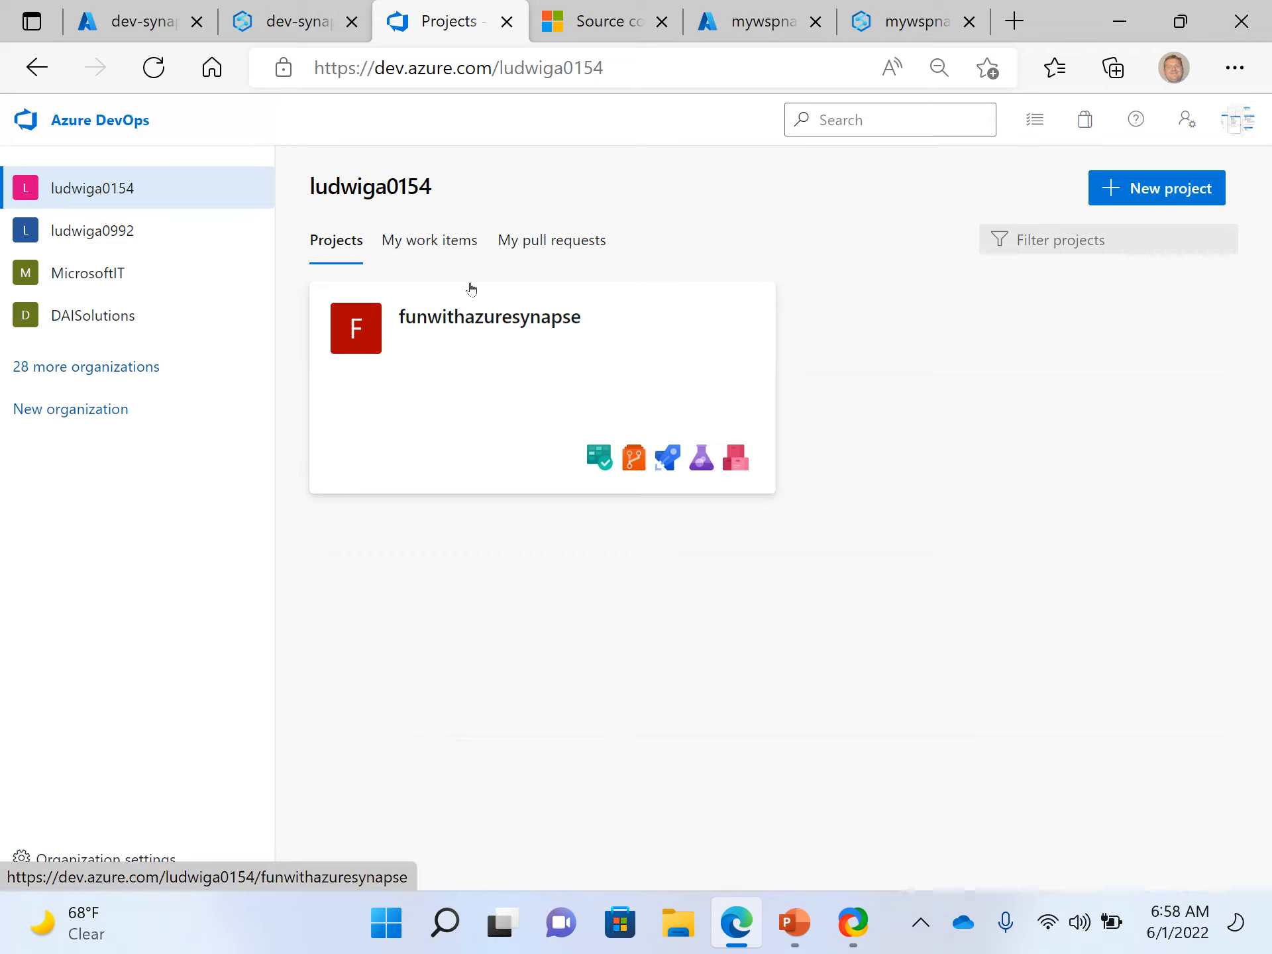
{"action": "left_click", "coordinate": [456, 334]}
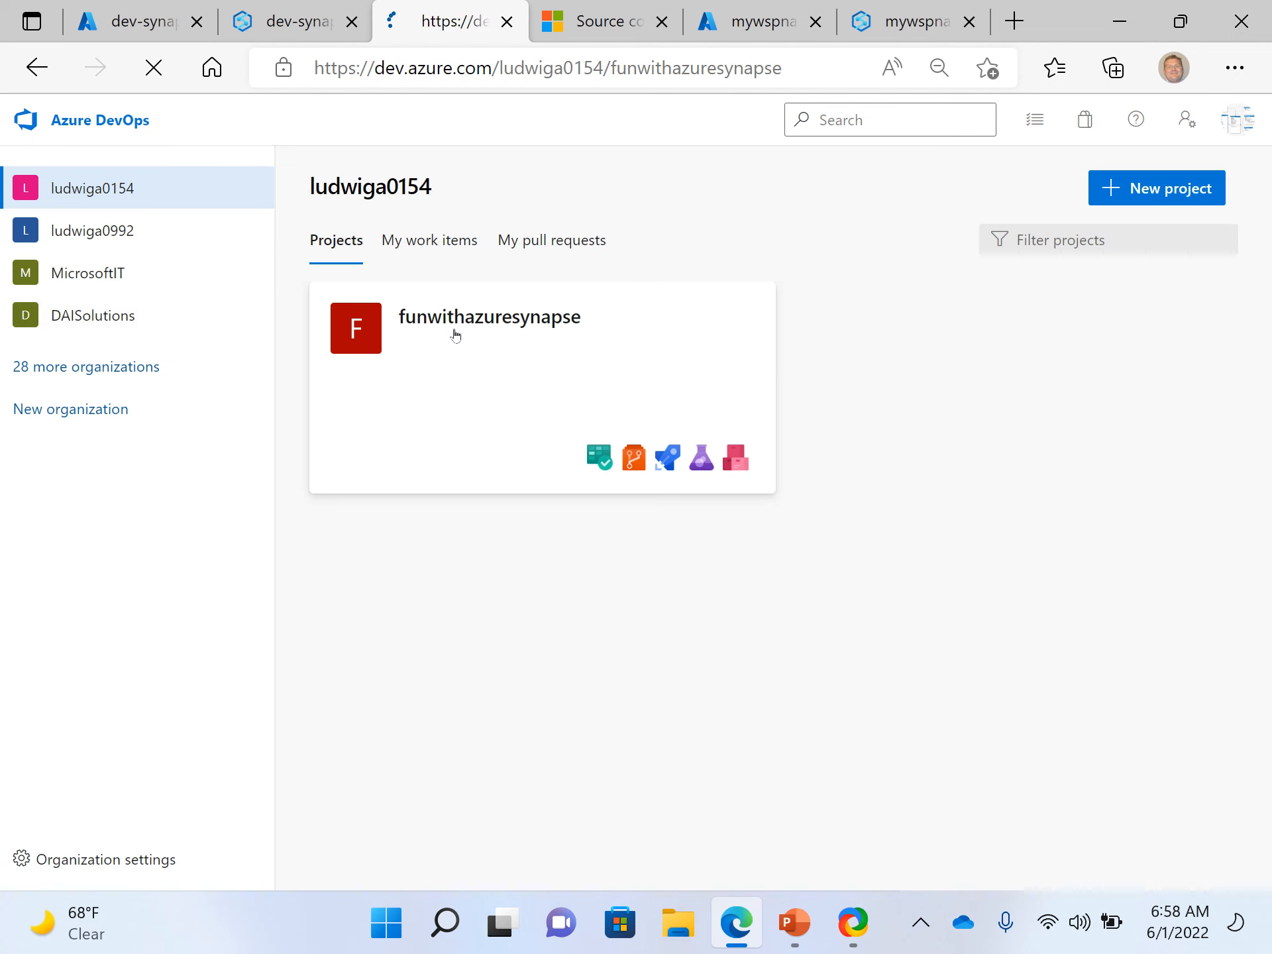
{"action": "left_click", "coordinate": [105, 469]}
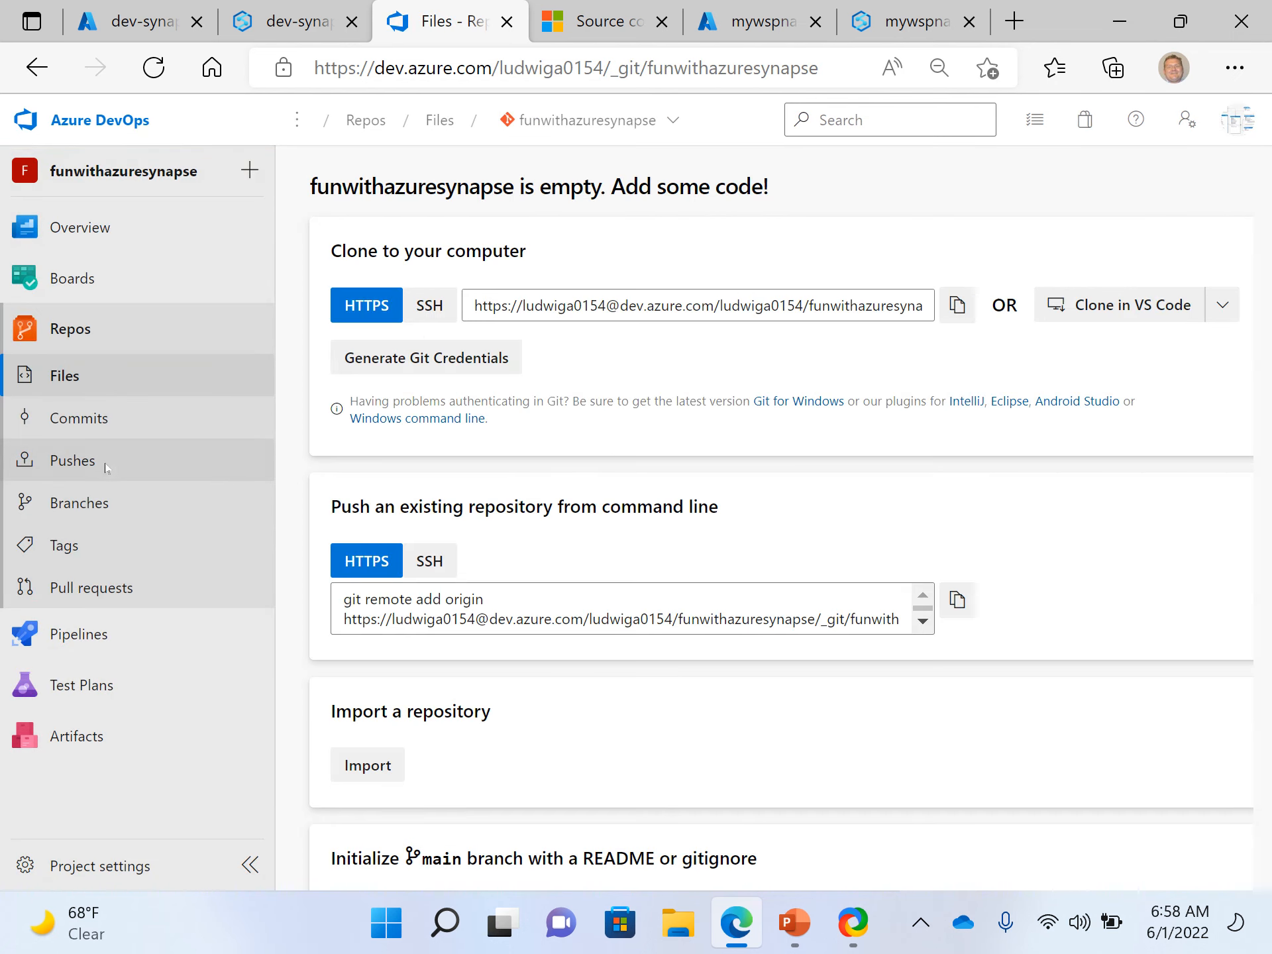
{"action": "left_click", "coordinate": [587, 120]}
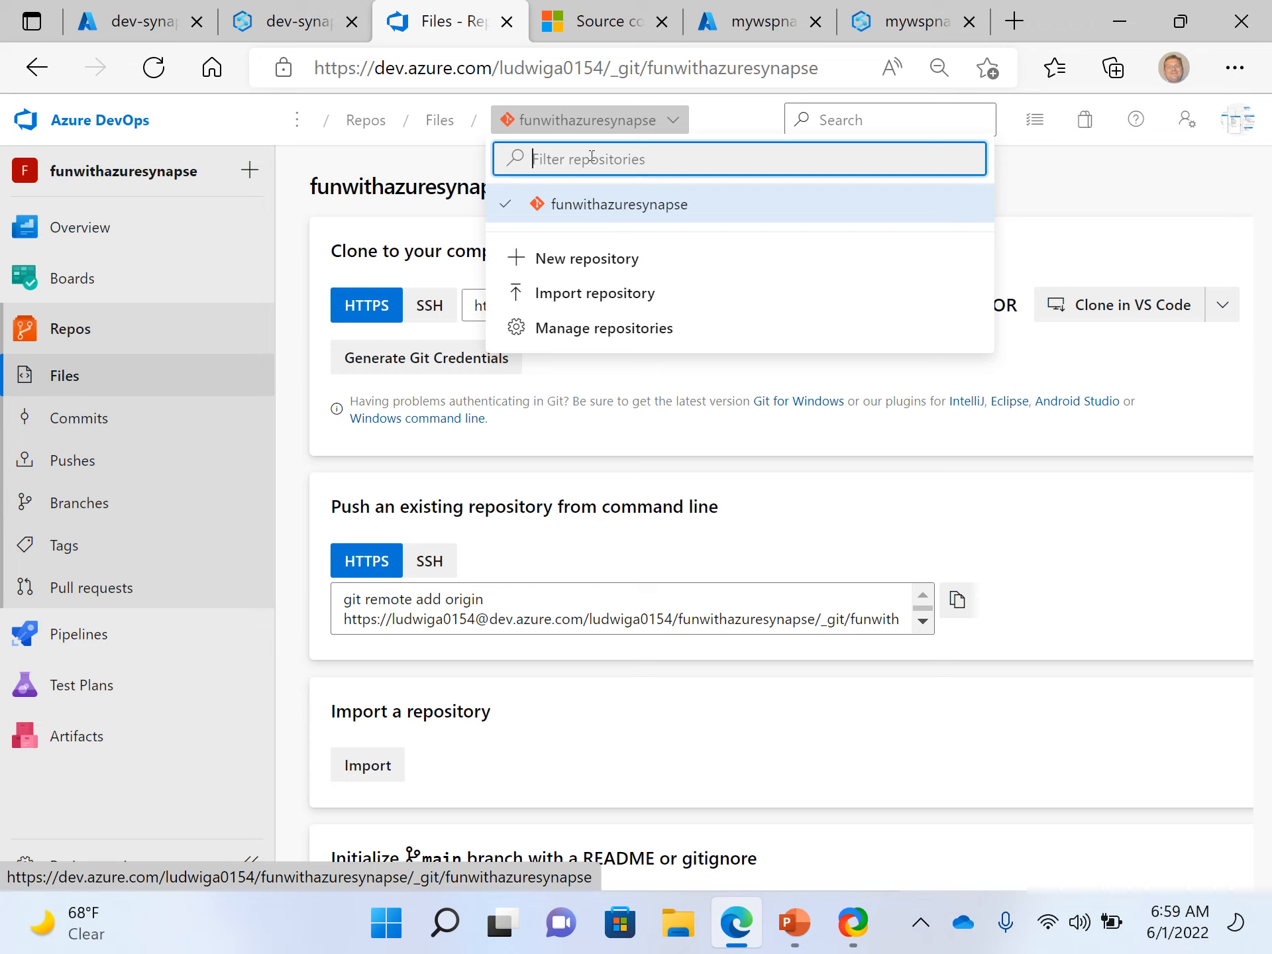
{"action": "left_click", "coordinate": [302, 307]}
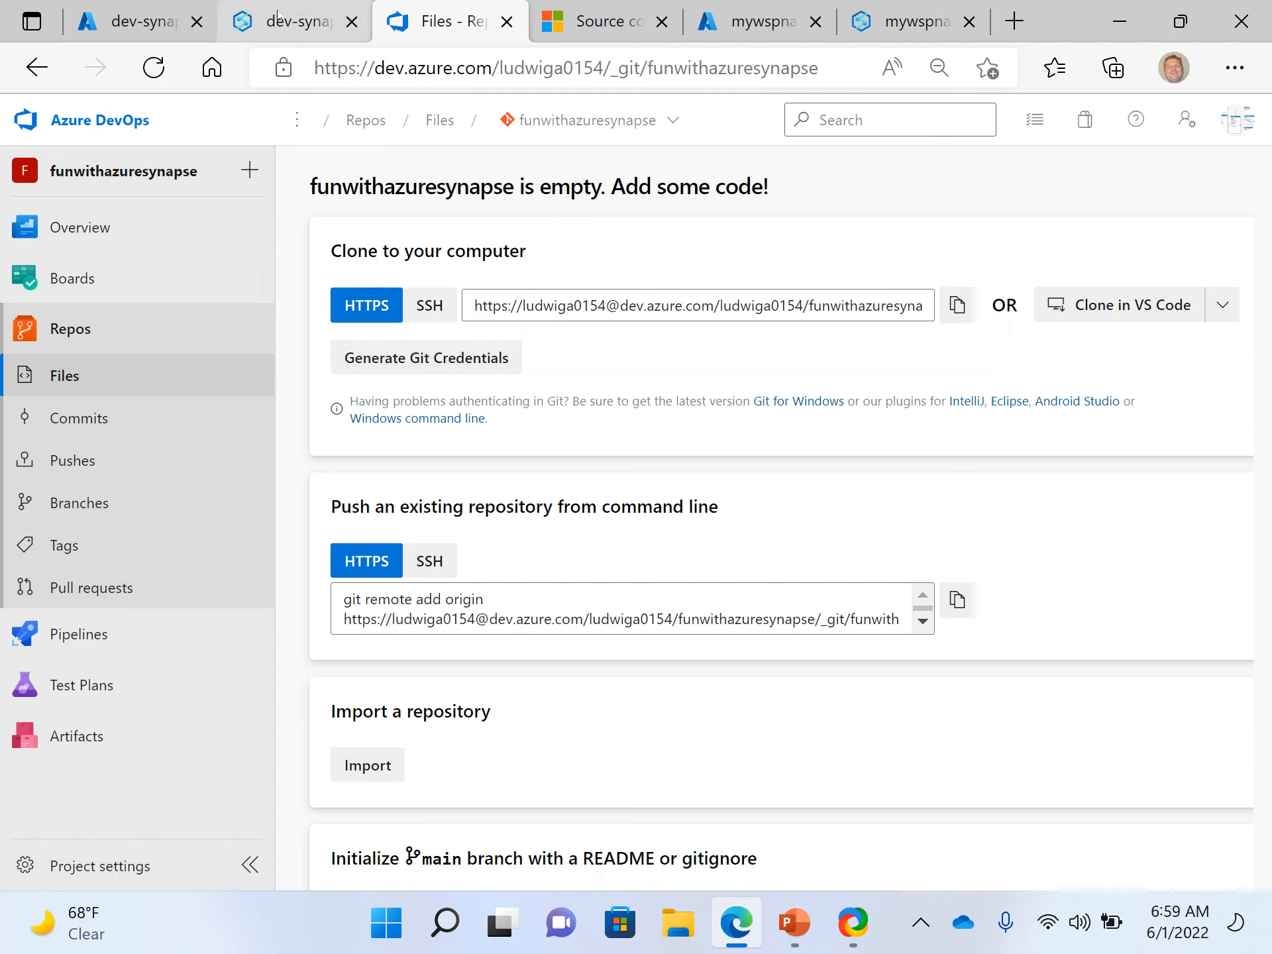
Step: Switch to Synapse Studio for dev-synapse-funwithazure and start configuring a repository in its Git configuration
{"action": "left_click", "coordinate": [279, 17]}
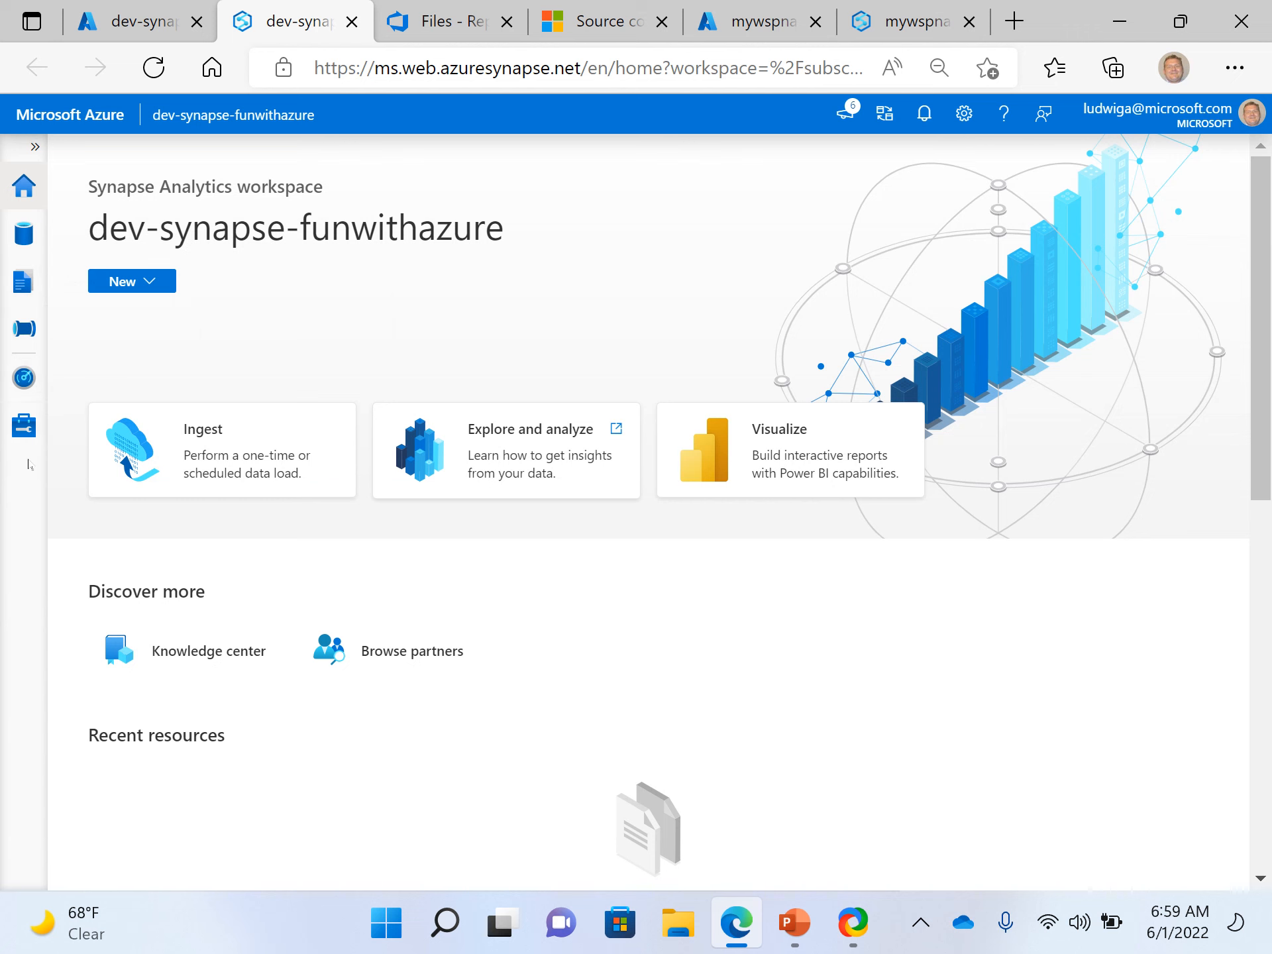
{"action": "left_click", "coordinate": [30, 421]}
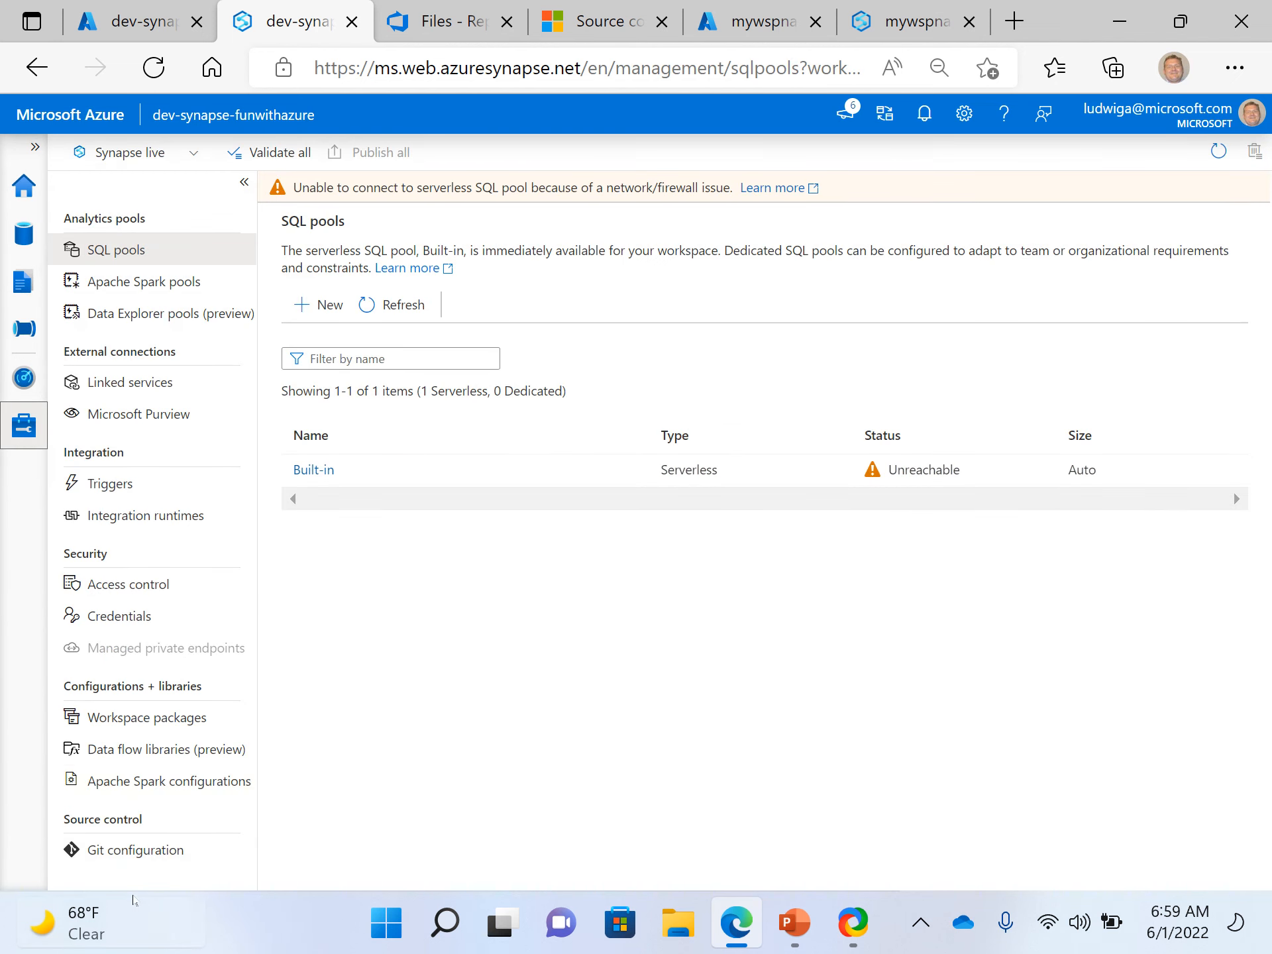
{"action": "left_click", "coordinate": [133, 863]}
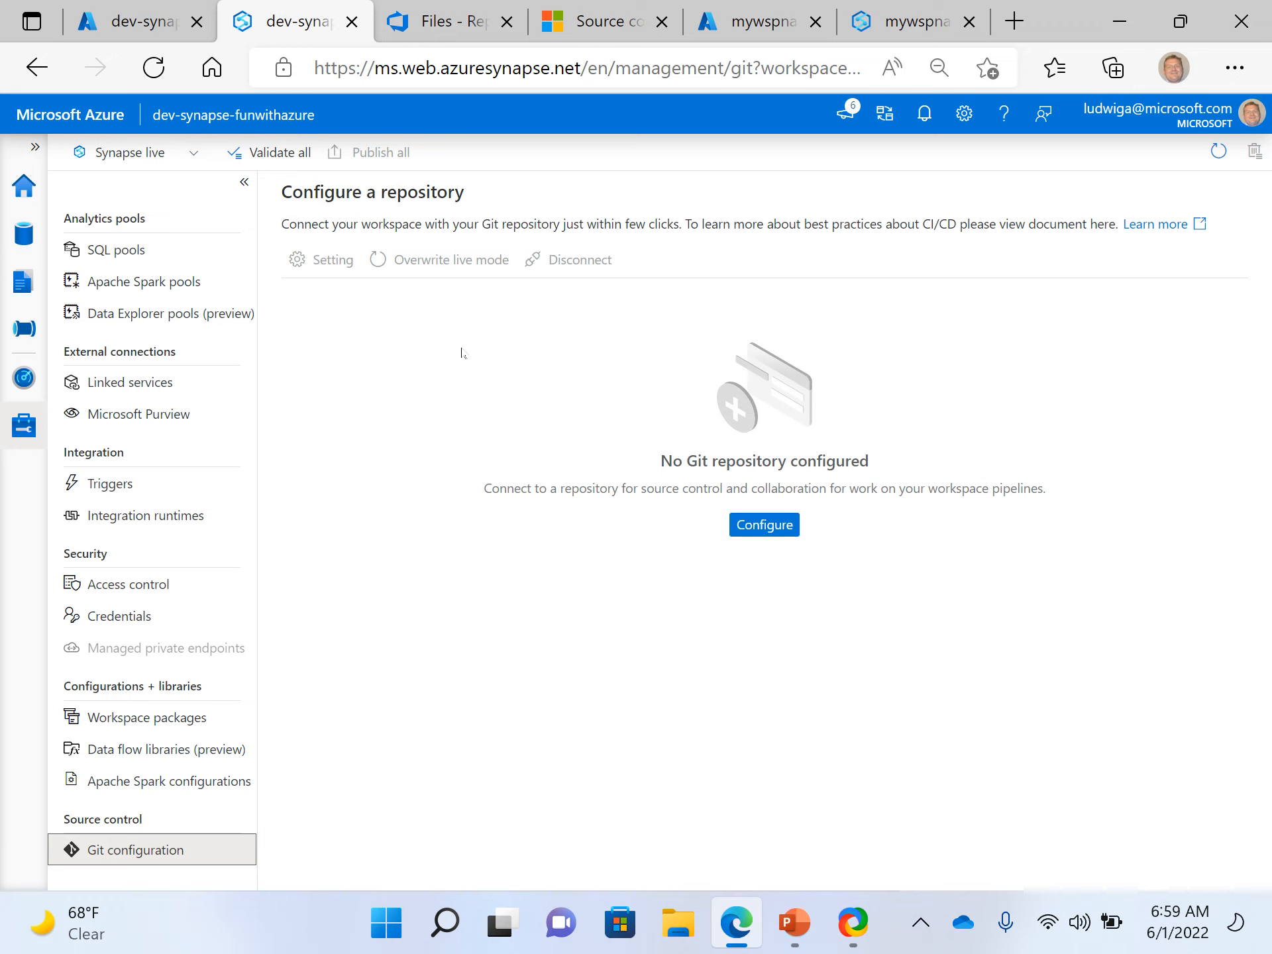
{"action": "left_click", "coordinate": [757, 534]}
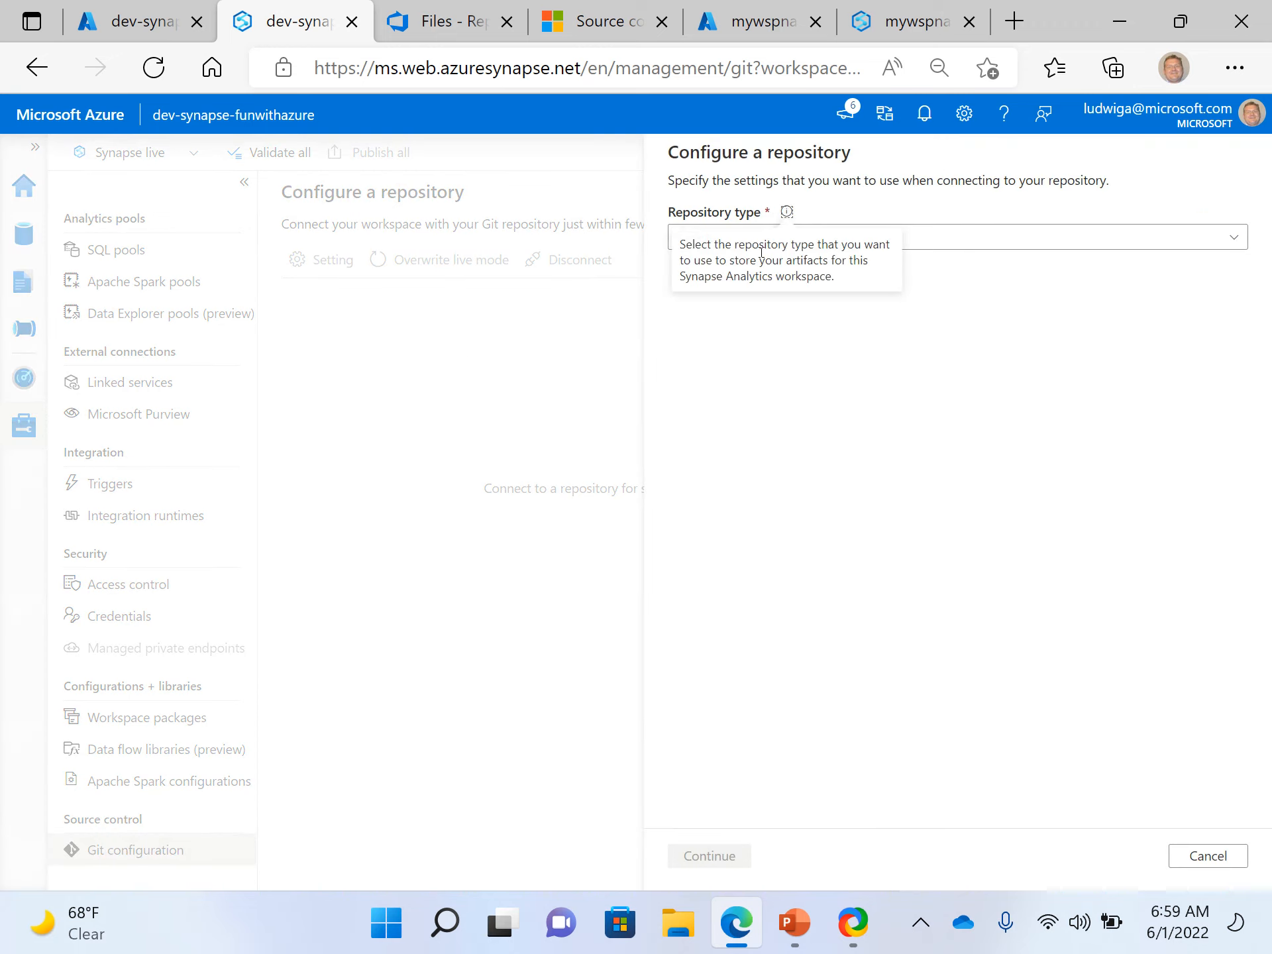
Step: Choose Azure DevOps Git as the repository type with cross tenant sign in unchecked, and continue to the repository settings
{"action": "left_click", "coordinate": [818, 246]}
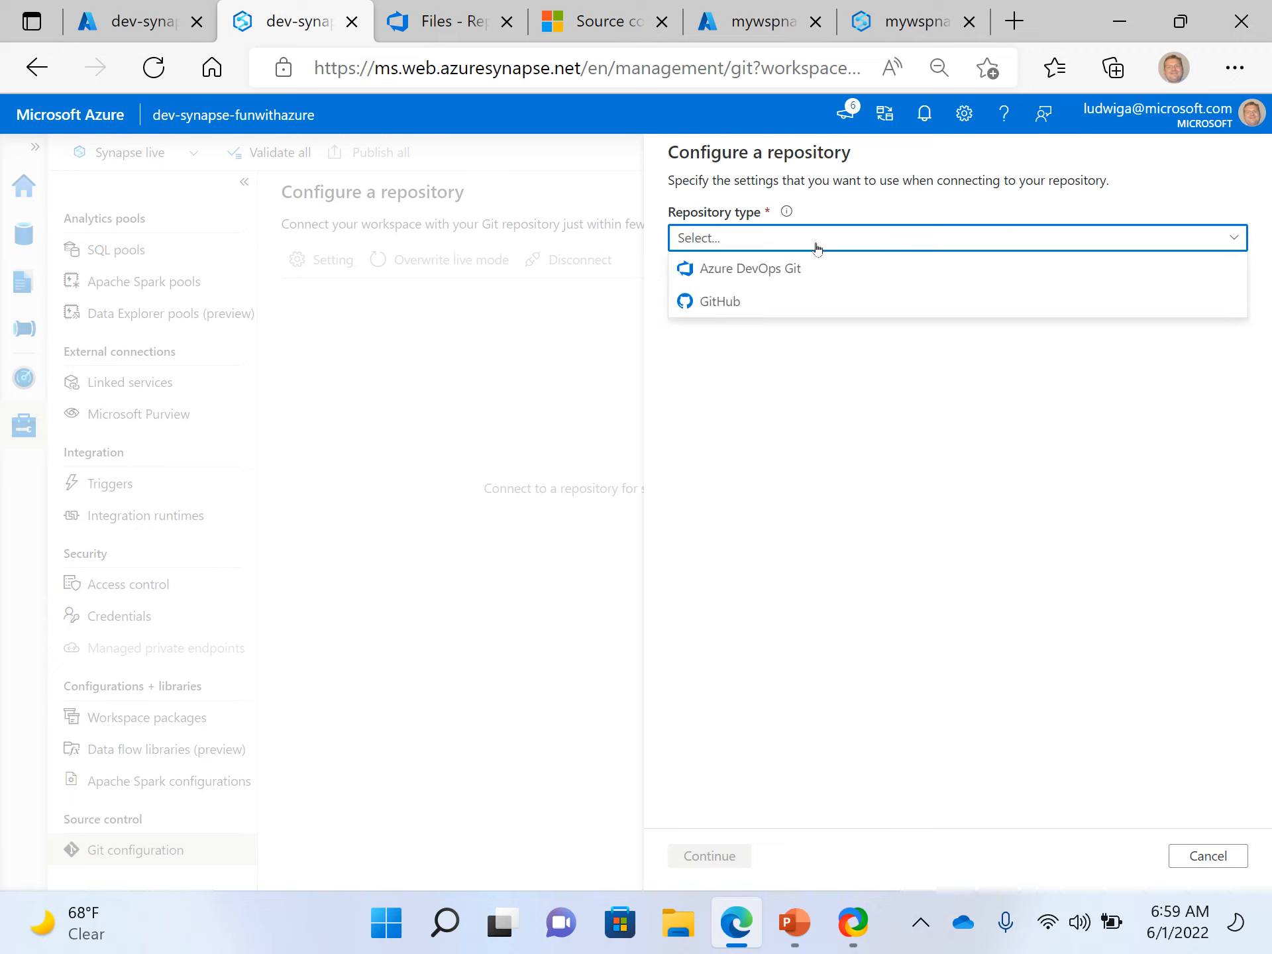
{"action": "left_click", "coordinate": [742, 279]}
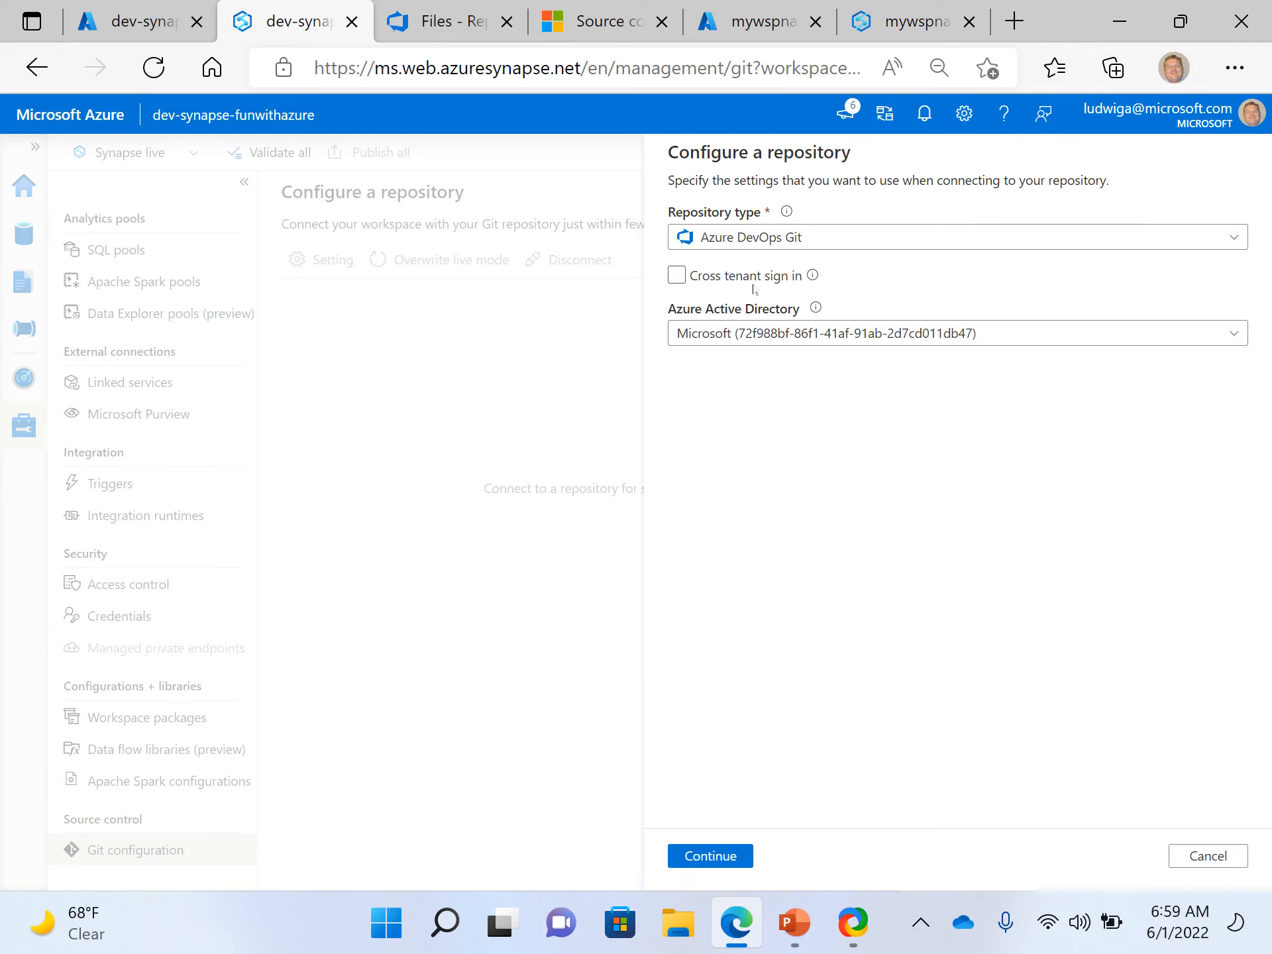
{"action": "left_click", "coordinate": [816, 279]}
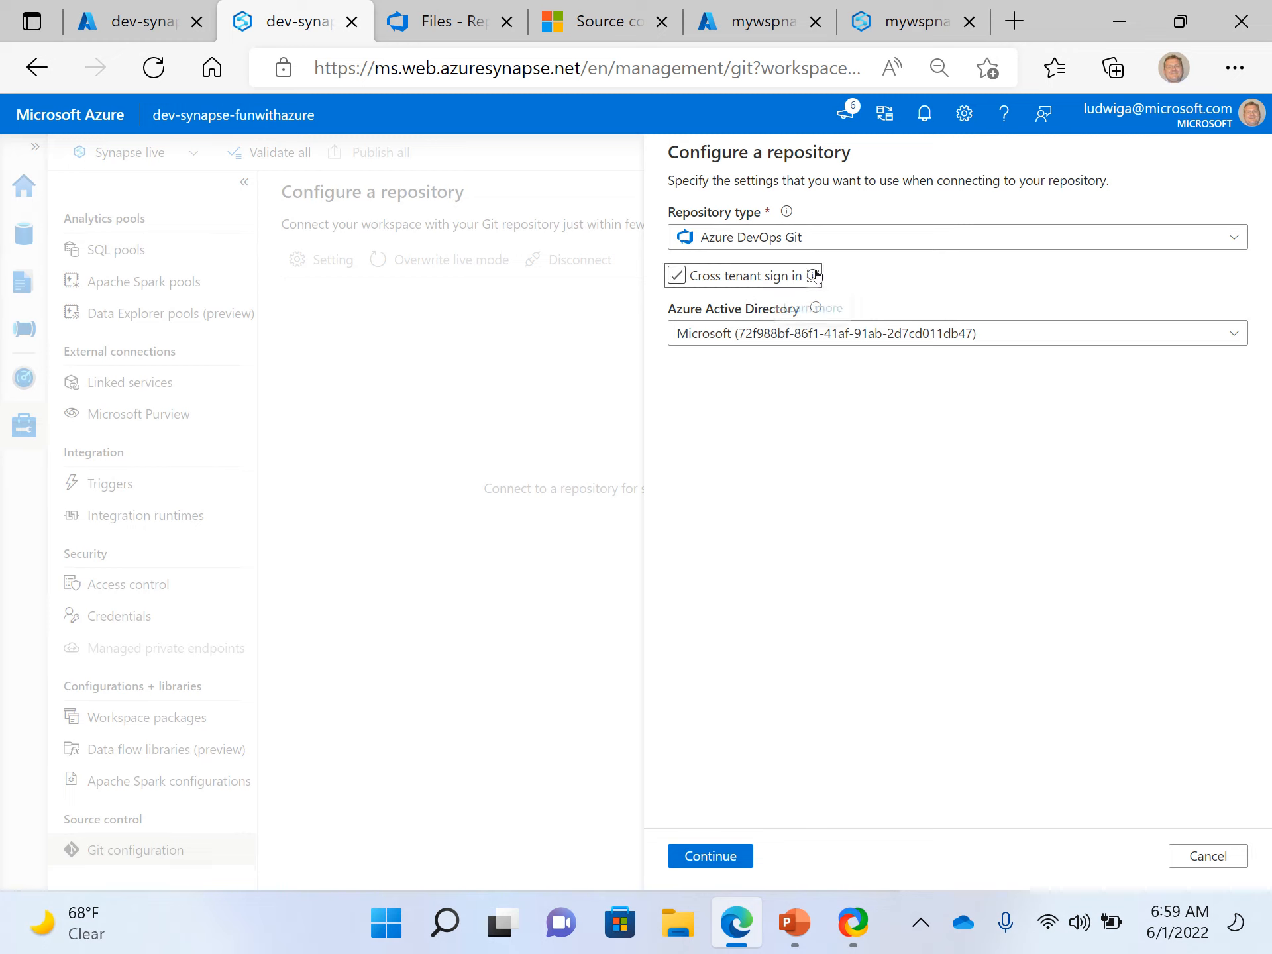
{"action": "left_click", "coordinate": [815, 279]}
{"action": "left_click", "coordinate": [816, 278]}
{"action": "left_click", "coordinate": [815, 279]}
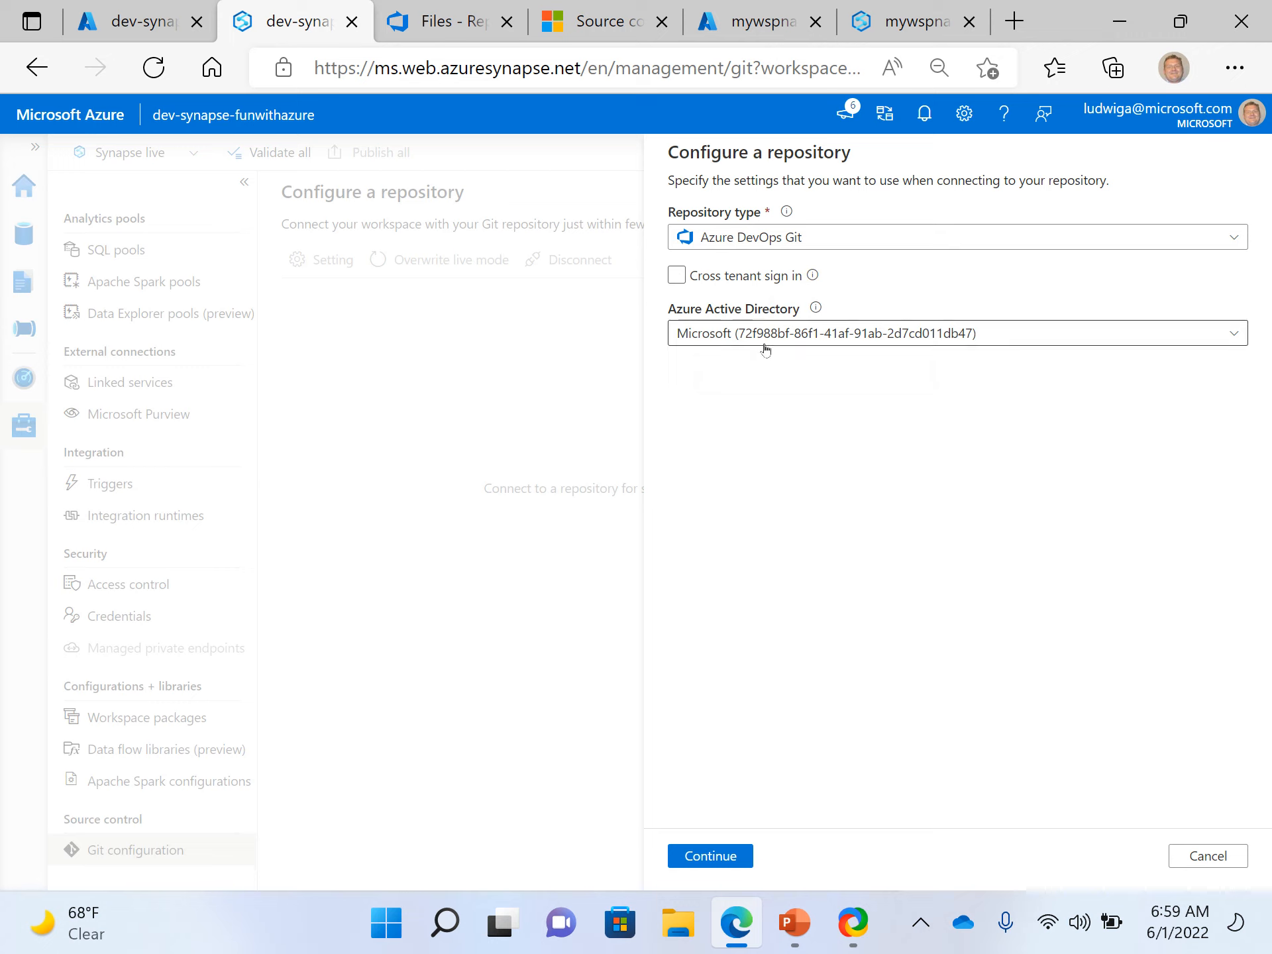
{"action": "left_click", "coordinate": [707, 860]}
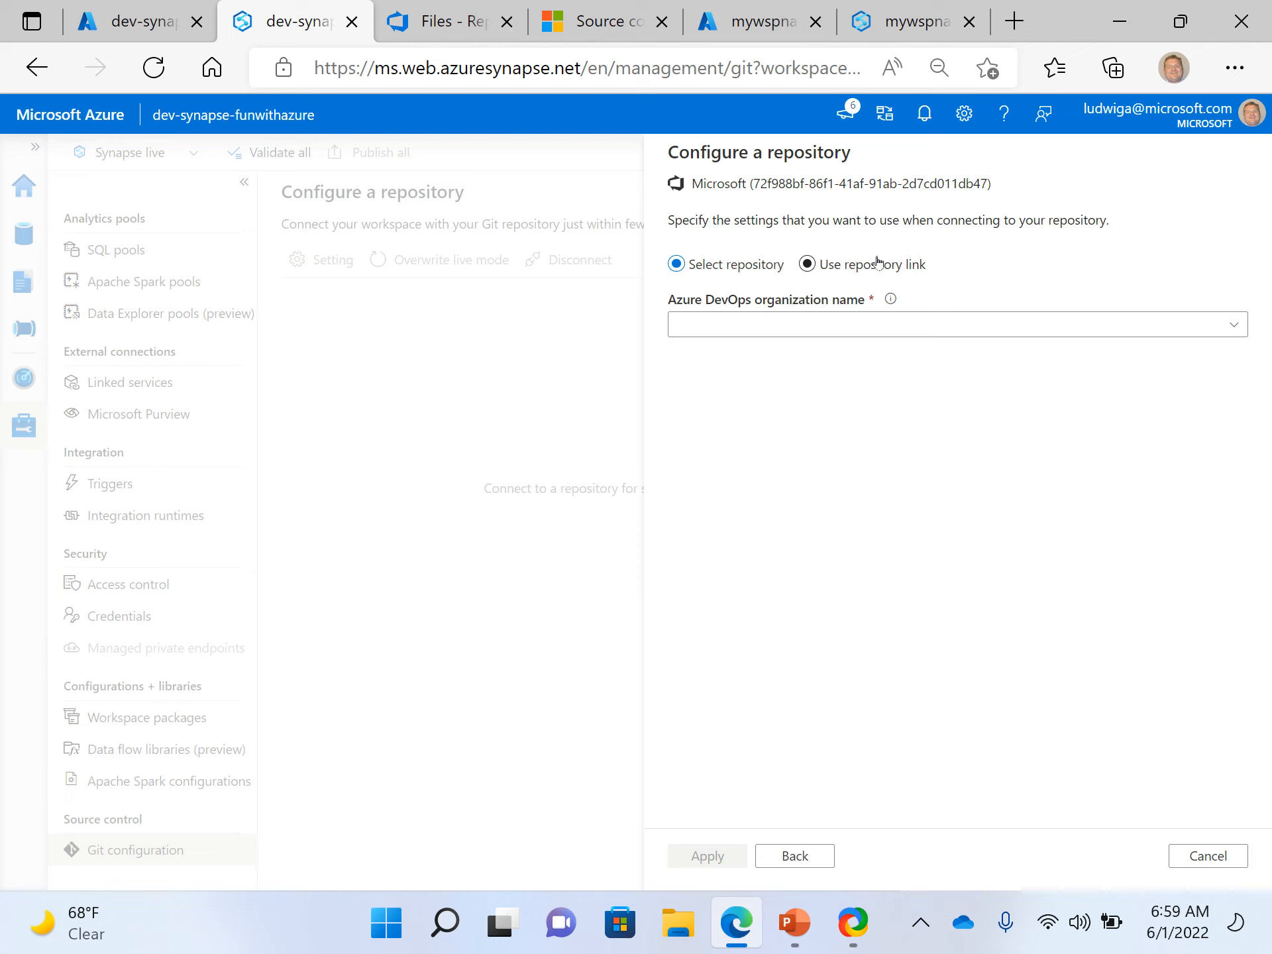
{"action": "left_click", "coordinate": [813, 332]}
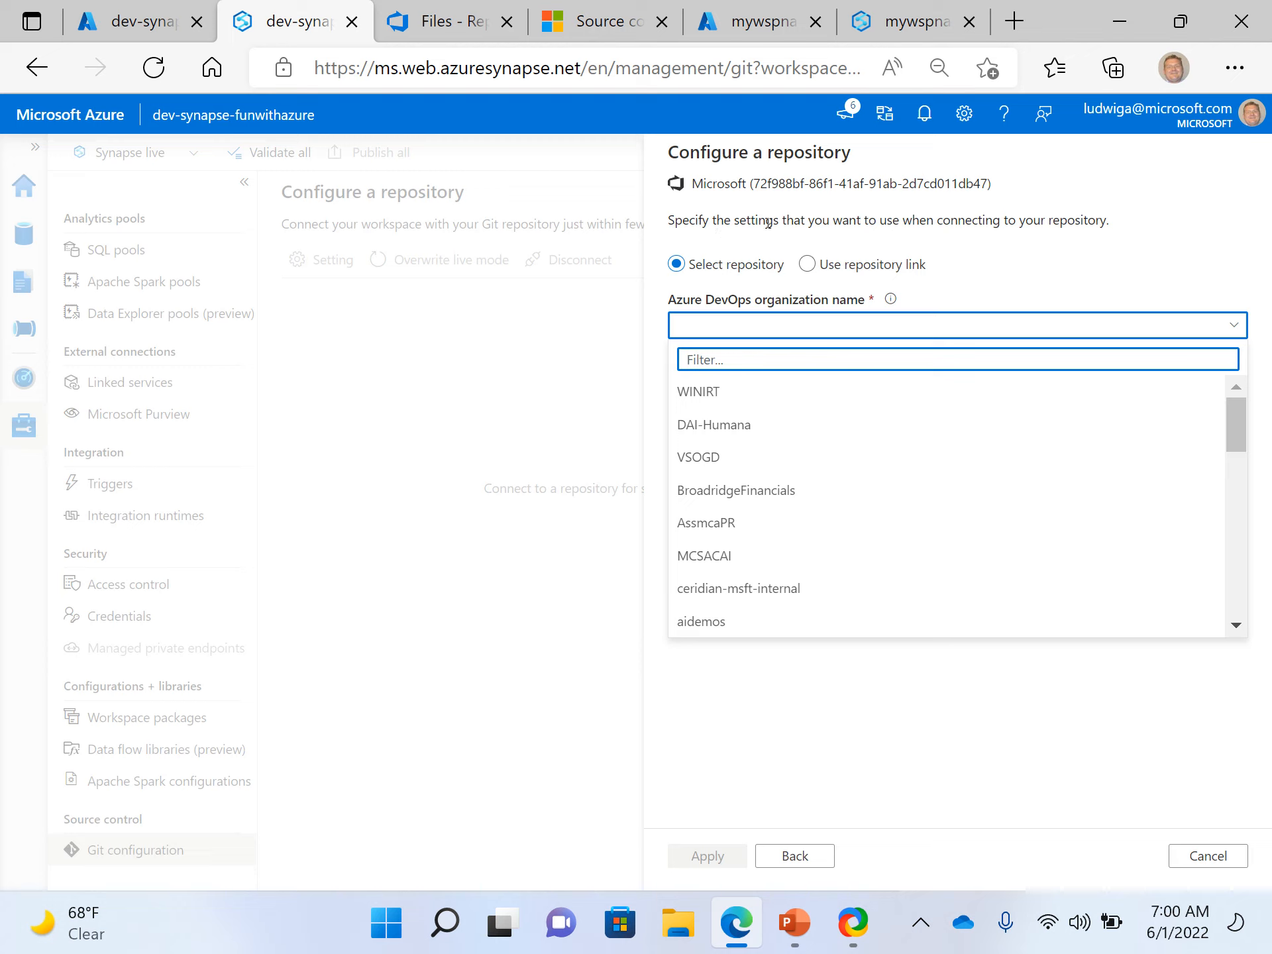
{"action": "type", "text": "larm"}
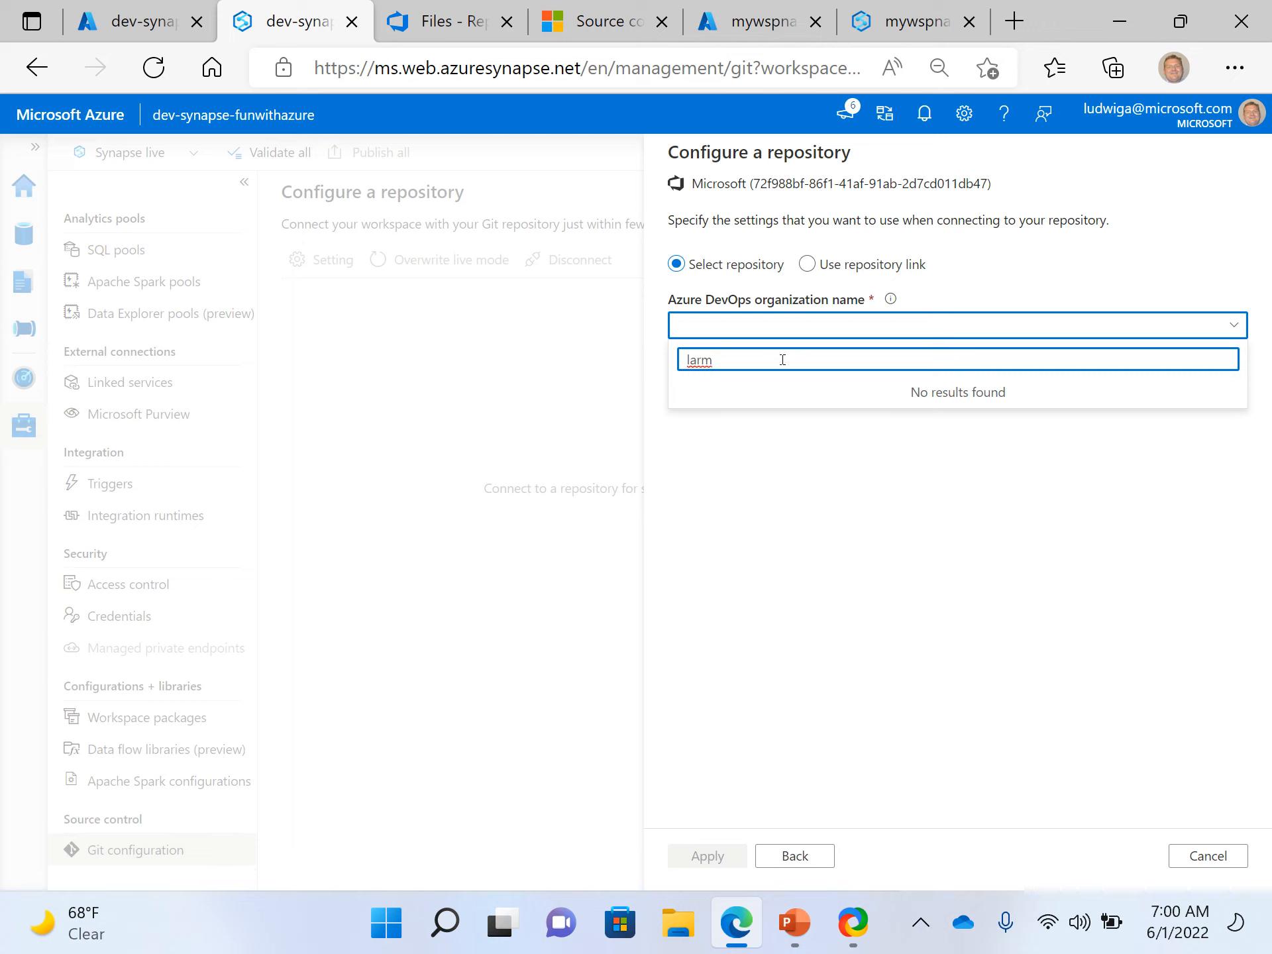
{"action": "key", "text": "BackSpace"}
{"action": "key", "text": "BackSpace"}
{"action": "key", "text": "BackSpace"}
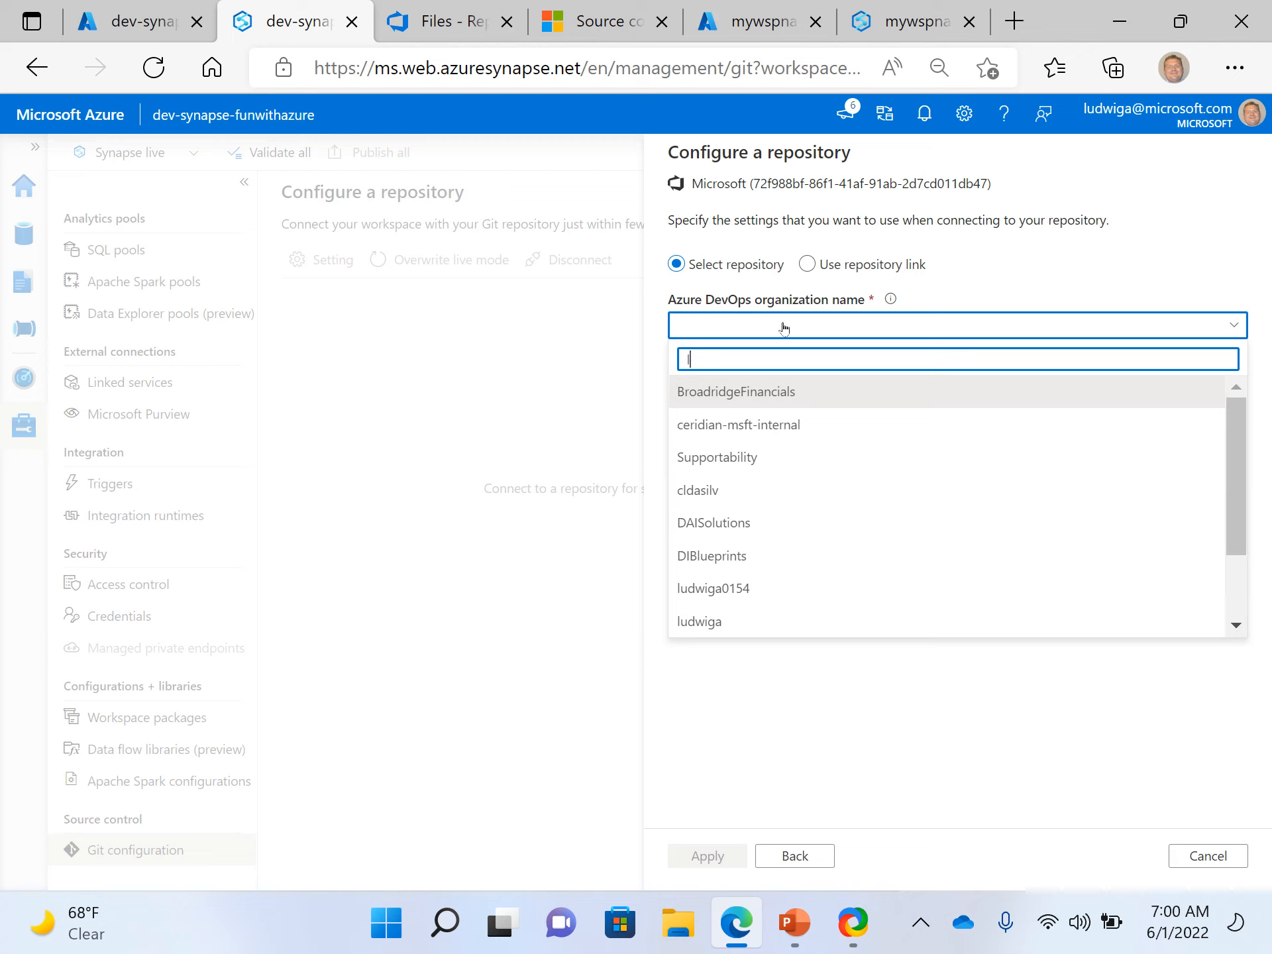
{"action": "type", "text": "lludwig"}
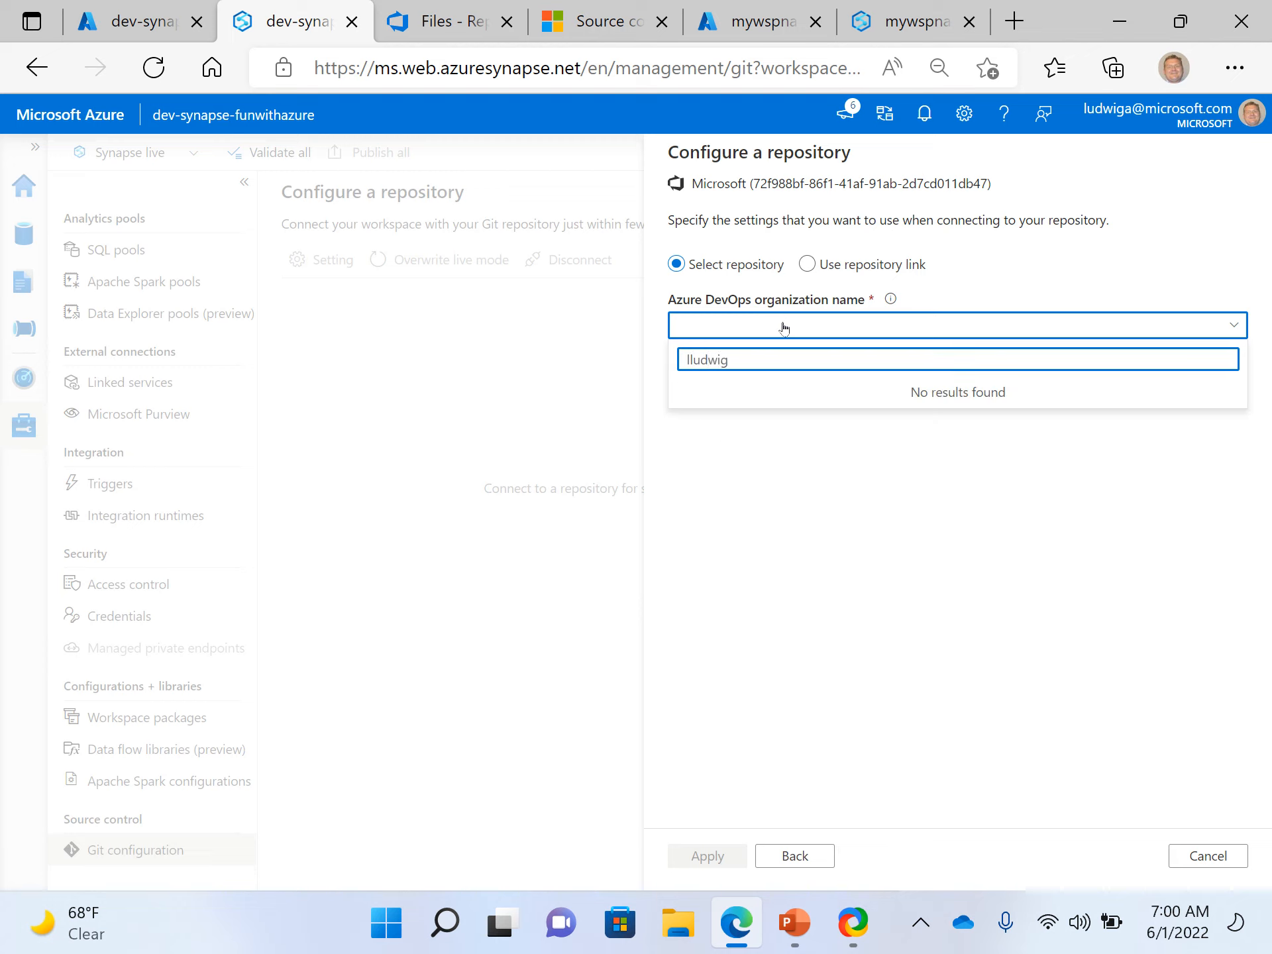
{"action": "double_click", "coordinate": [707, 358]}
{"action": "type", "text": "lu"}
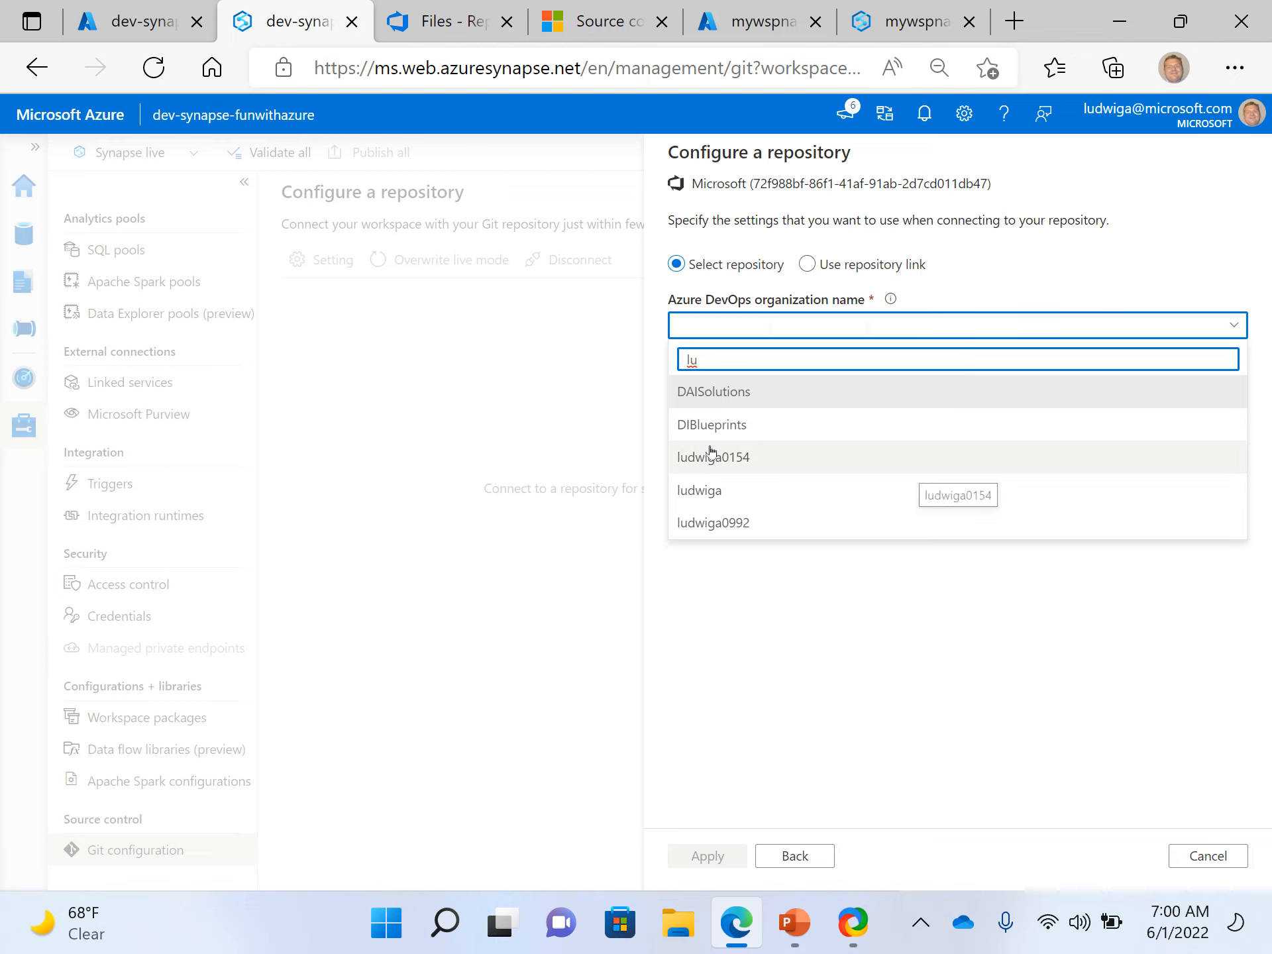
{"action": "key", "text": "BackSpace"}
{"action": "key", "text": "BackSpace"}
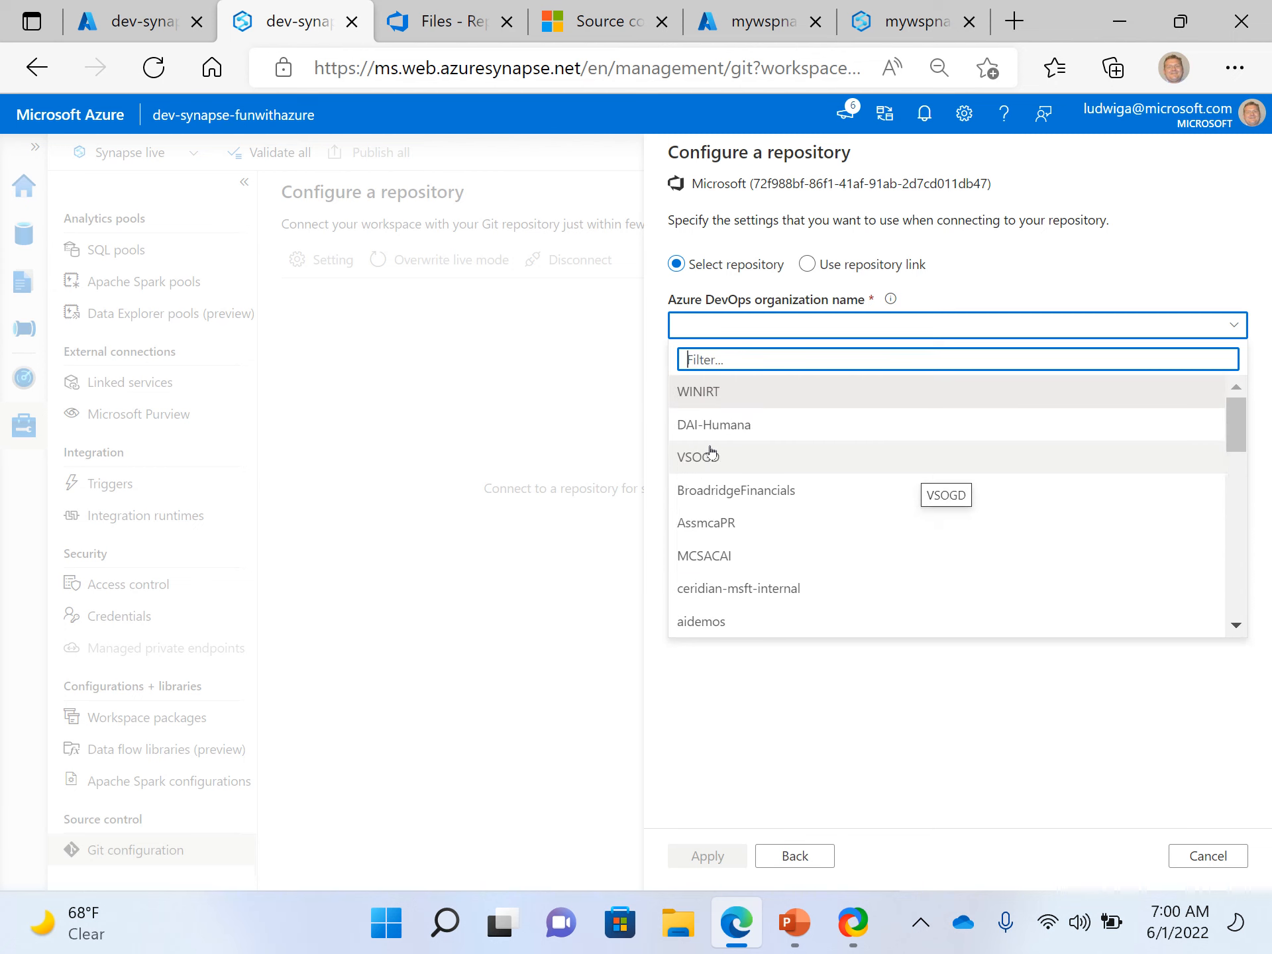
{"action": "left_click", "coordinate": [144, 20]}
{"action": "left_click", "coordinate": [304, 20]}
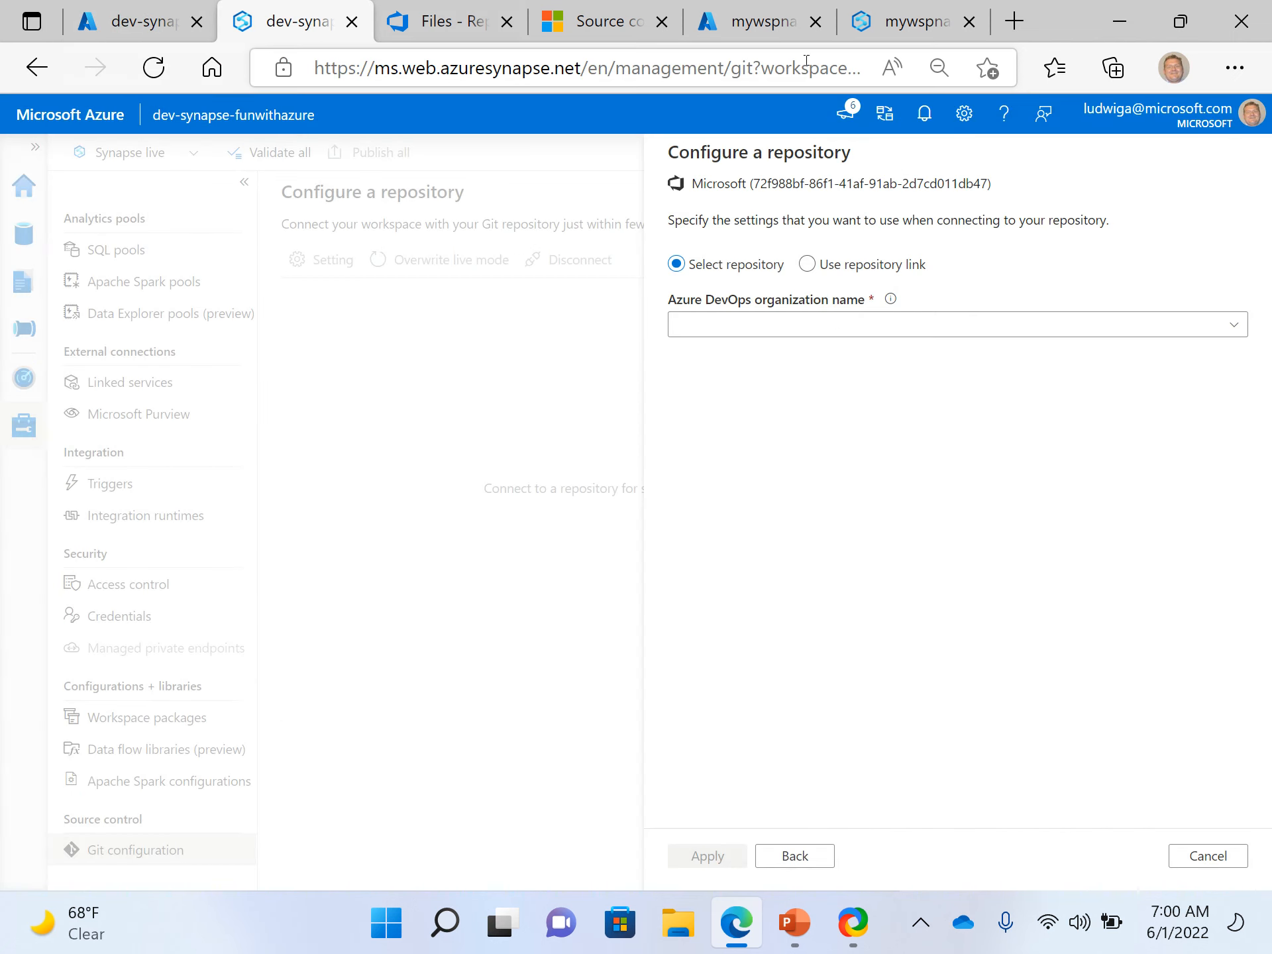
Step: Select the Azure DevOps organization whose name ends in 0154 for the repository connection
{"action": "left_click", "coordinate": [745, 331]}
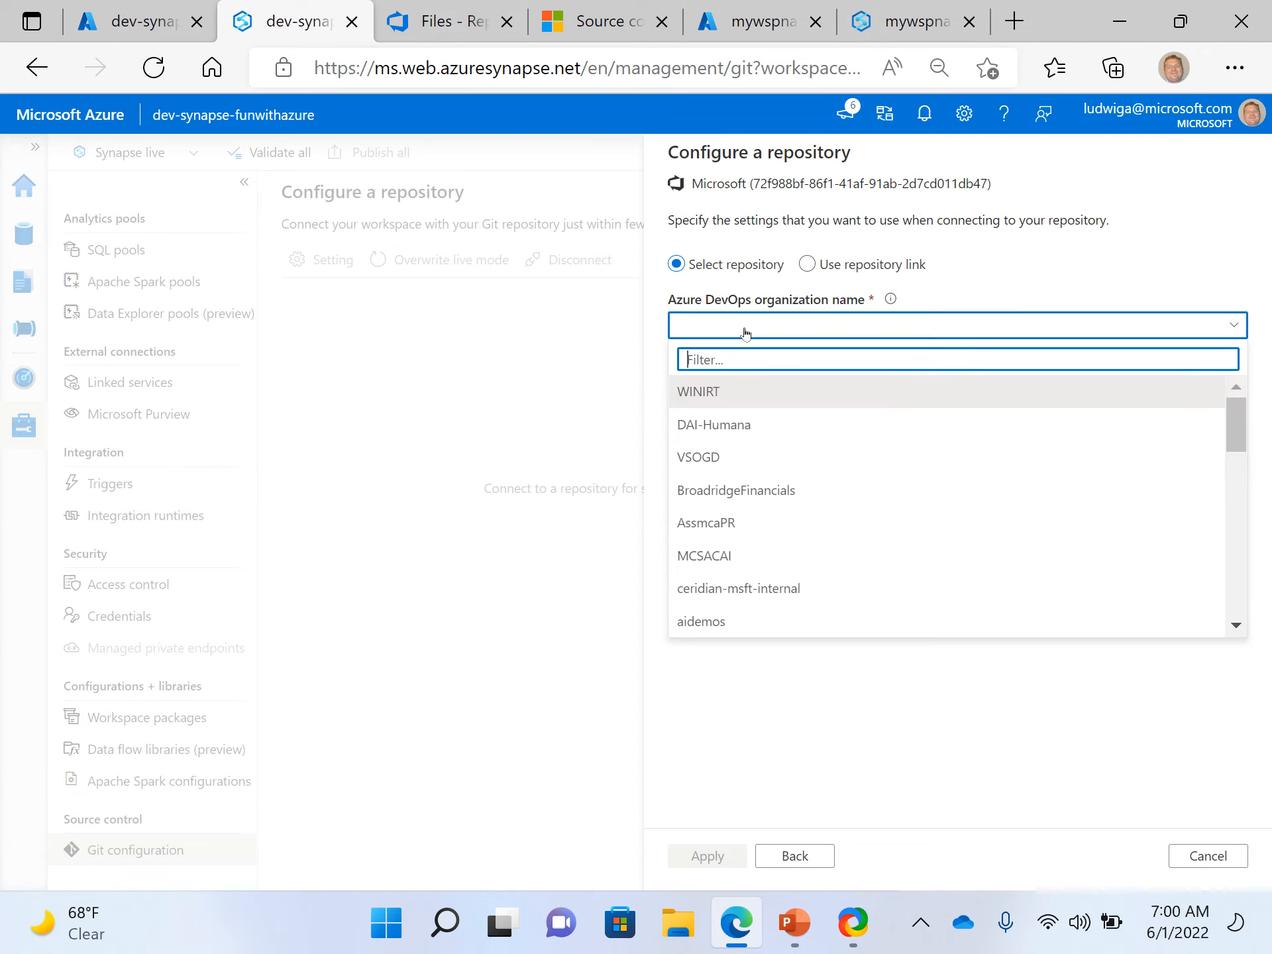
{"action": "type", "text": "ludwiga"}
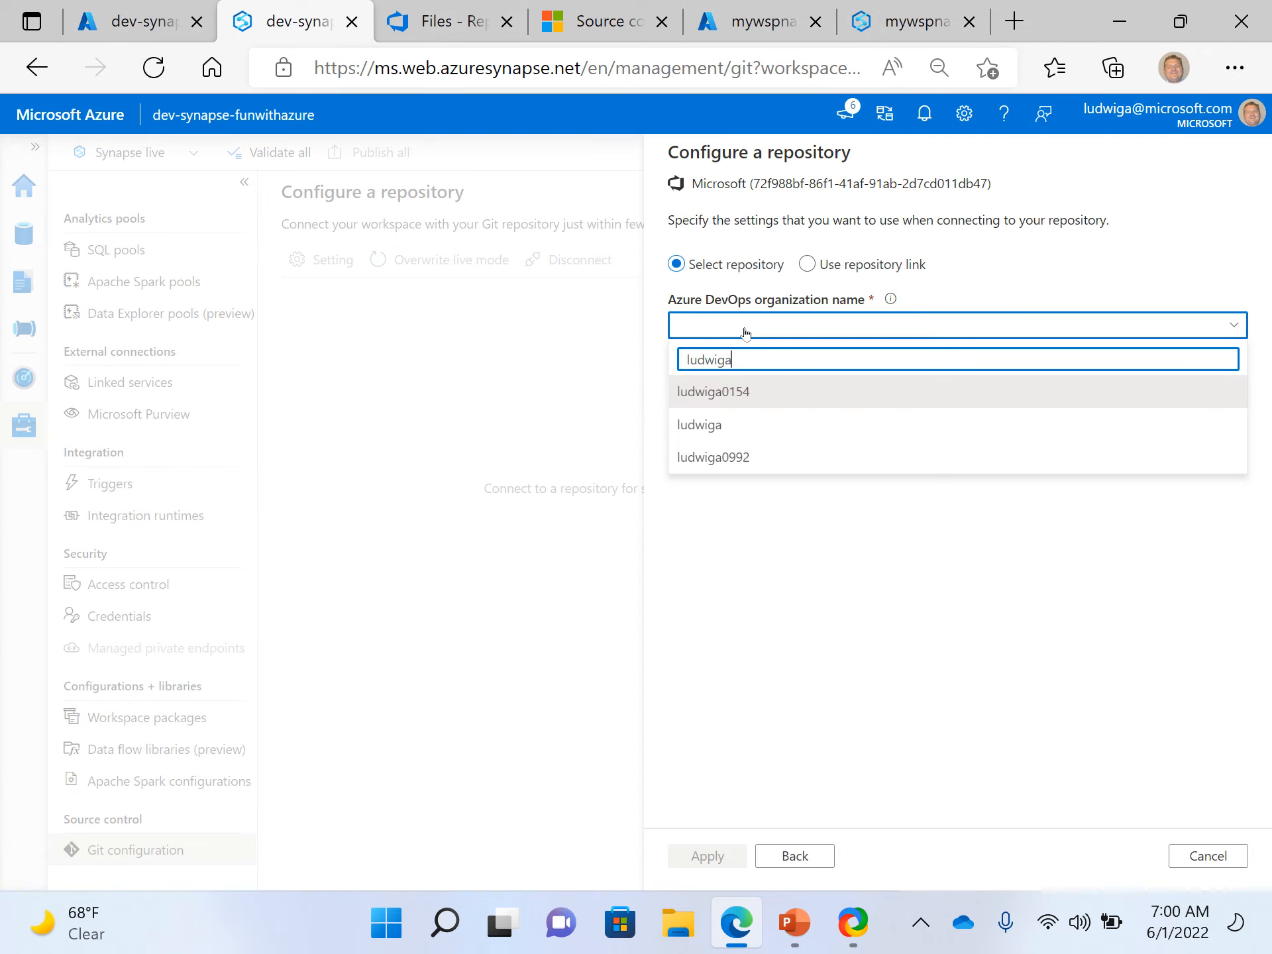
{"action": "type", "text": "0"}
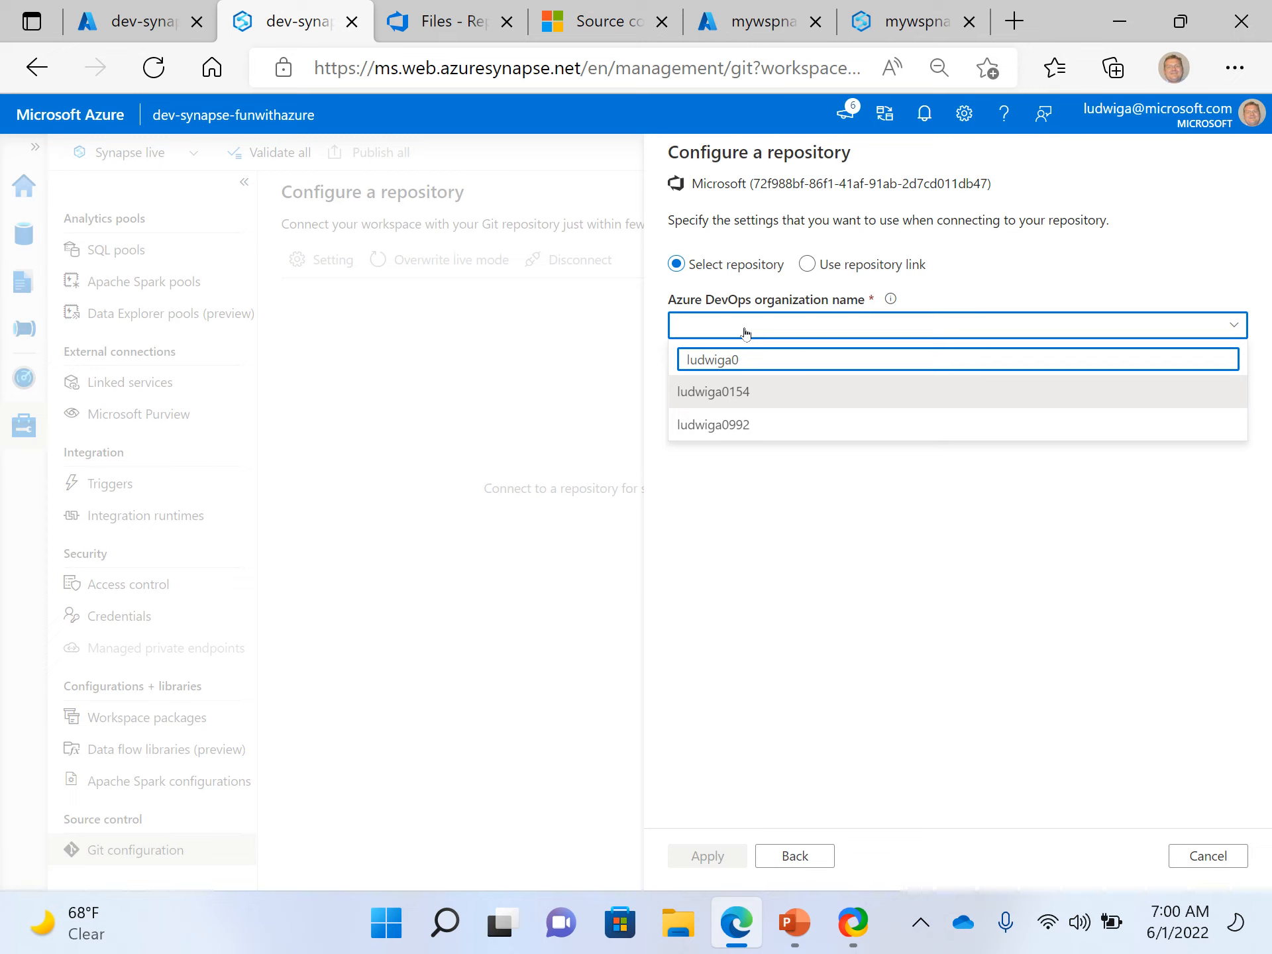
{"action": "type", "text": "154"}
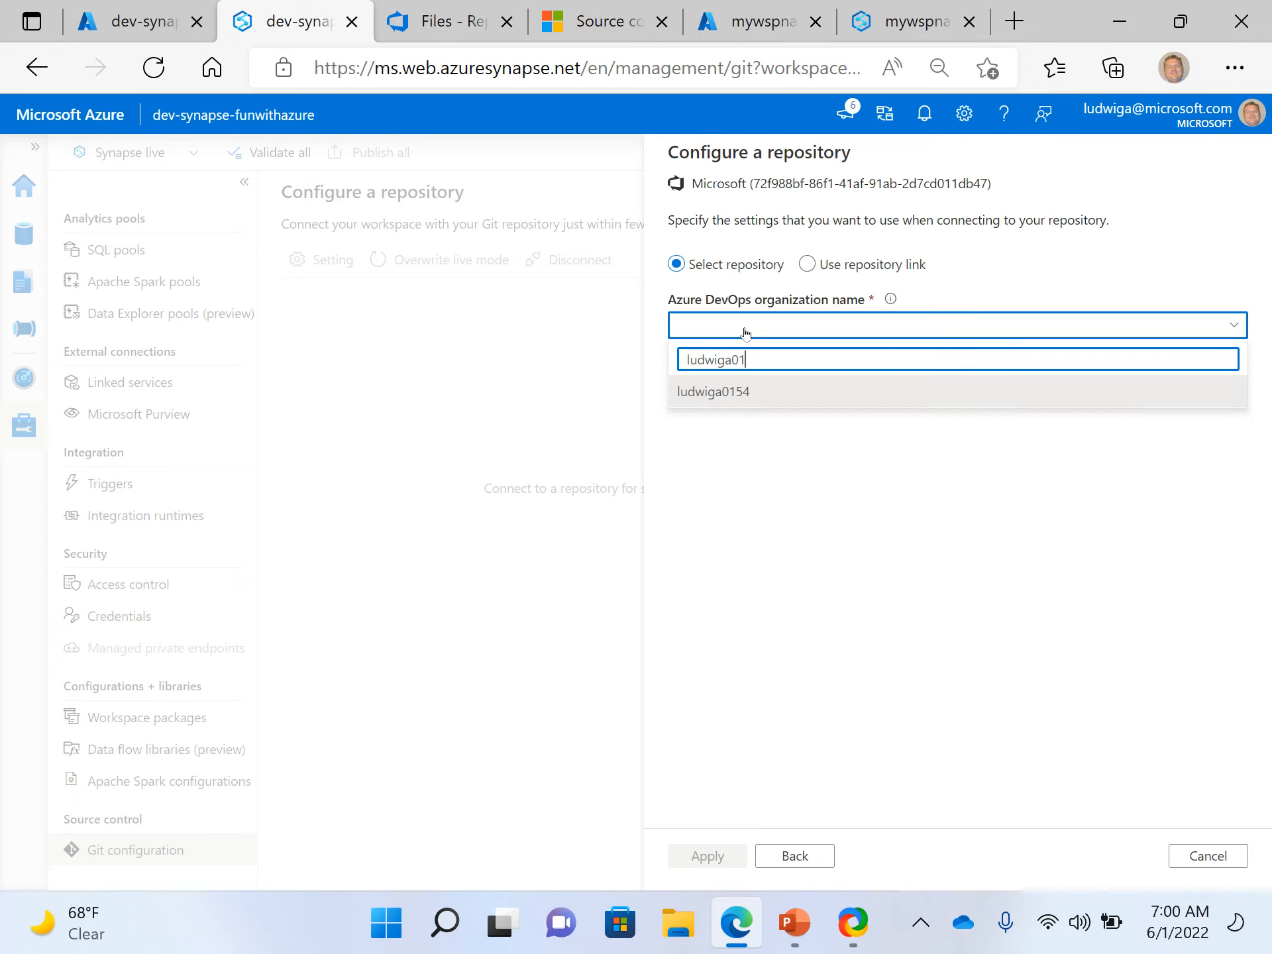
{"action": "left_click", "coordinate": [735, 403]}
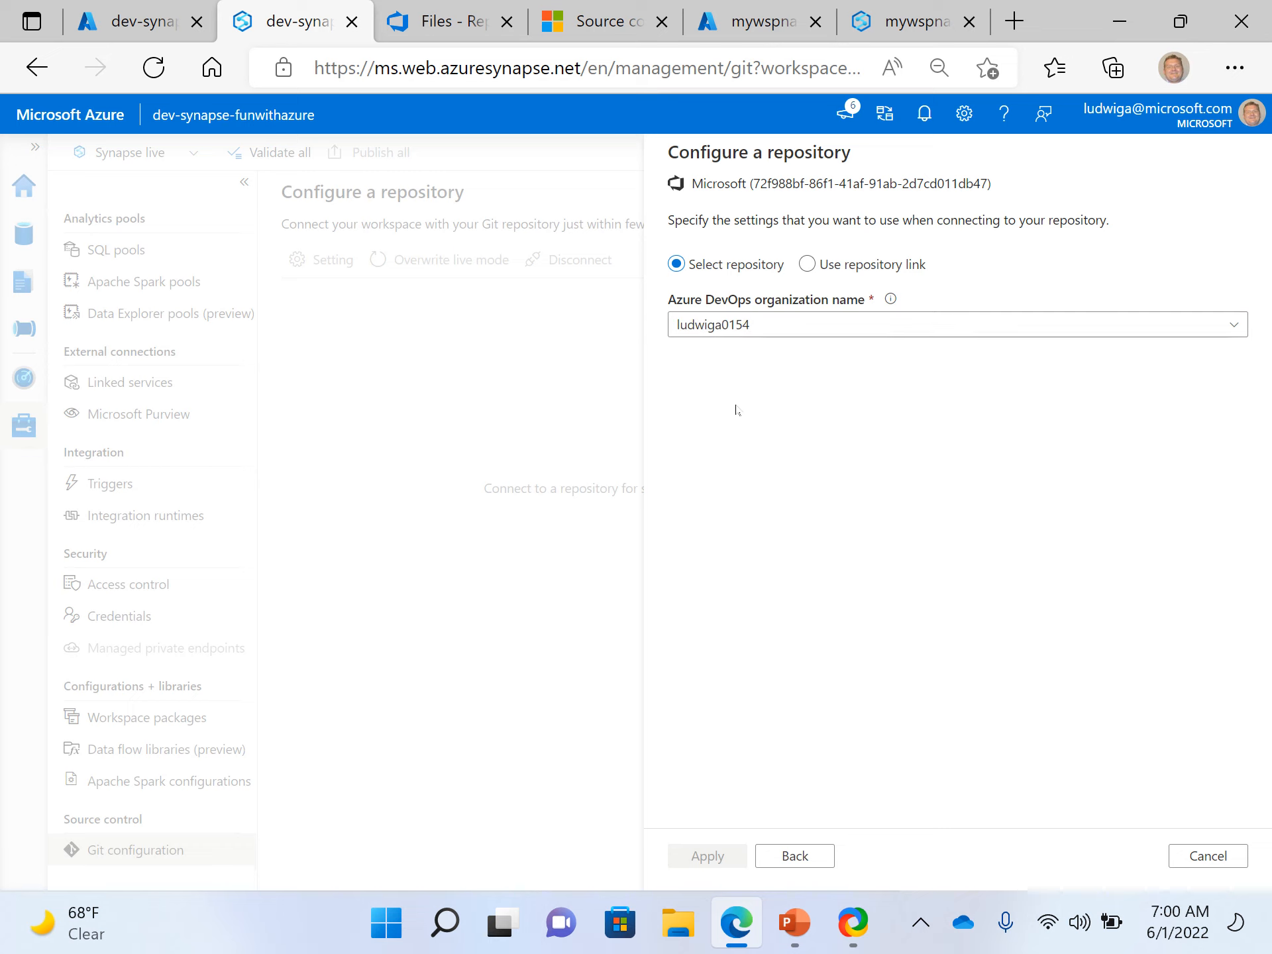
Step: Choose funwithazuresynapse as the project and funwithazuresynapse as the repository
{"action": "left_click", "coordinate": [738, 395]}
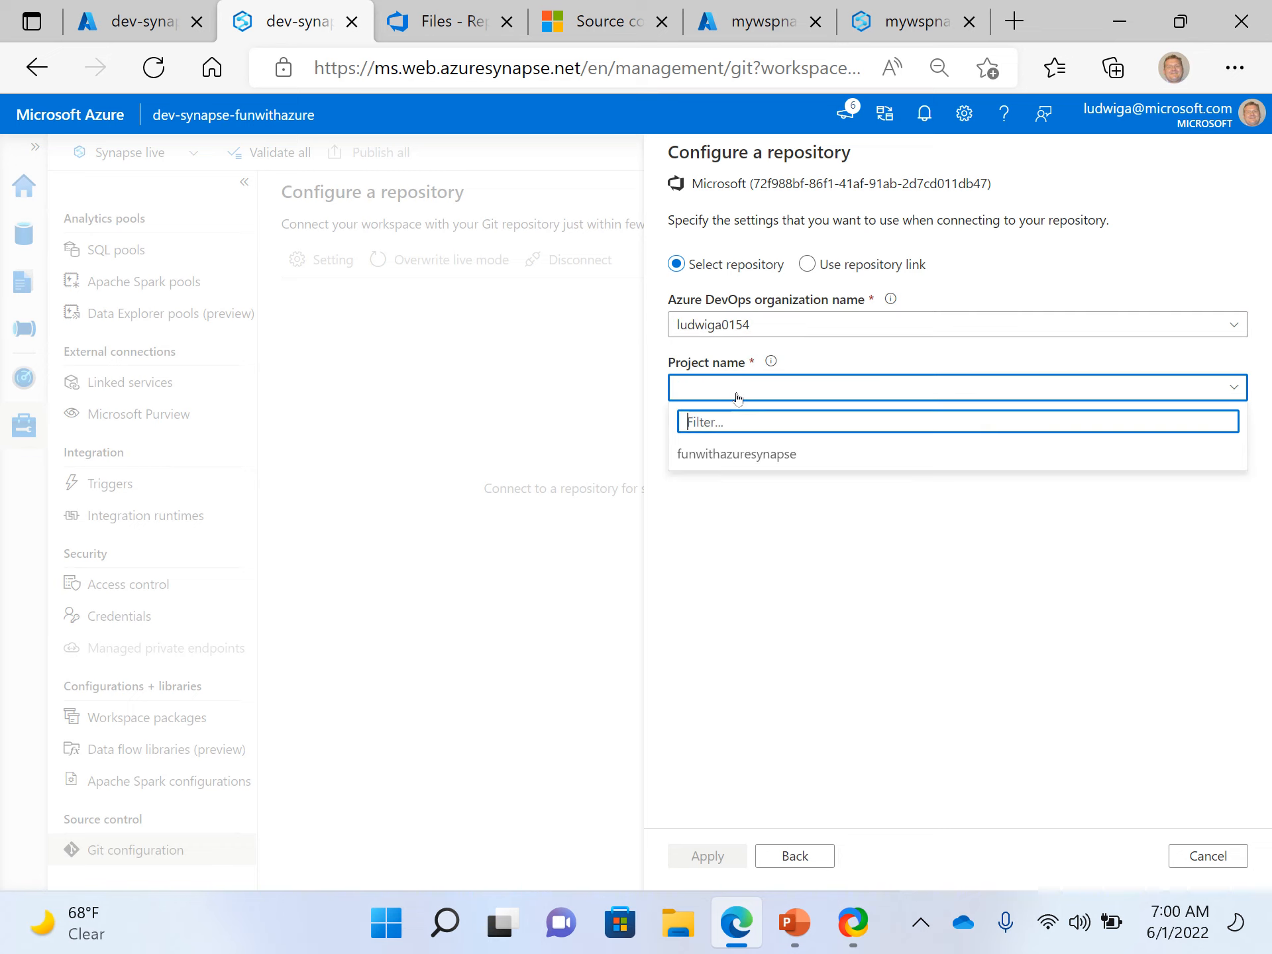
{"action": "left_click", "coordinate": [738, 454]}
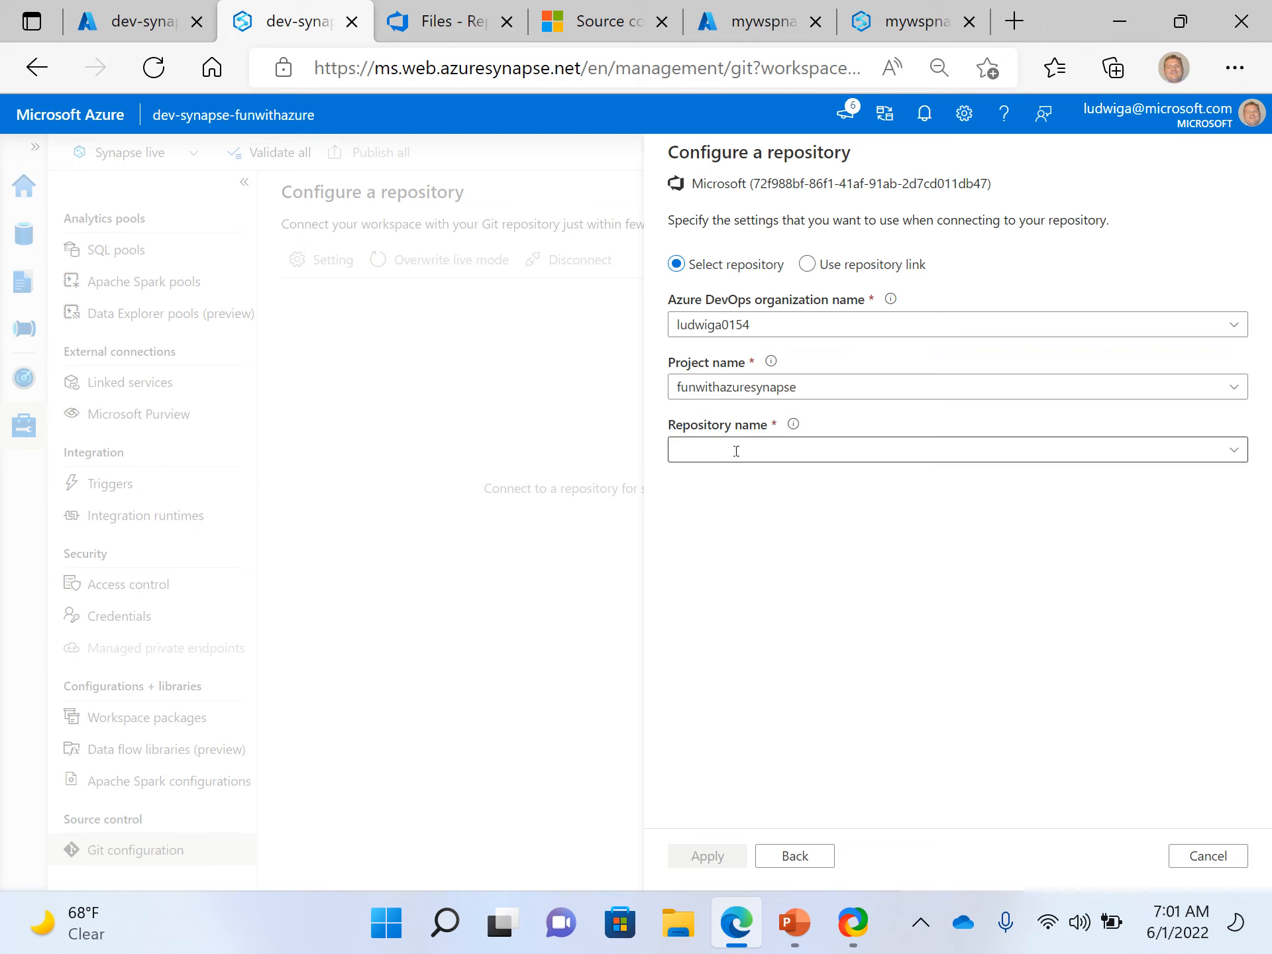
{"action": "left_click", "coordinate": [720, 453]}
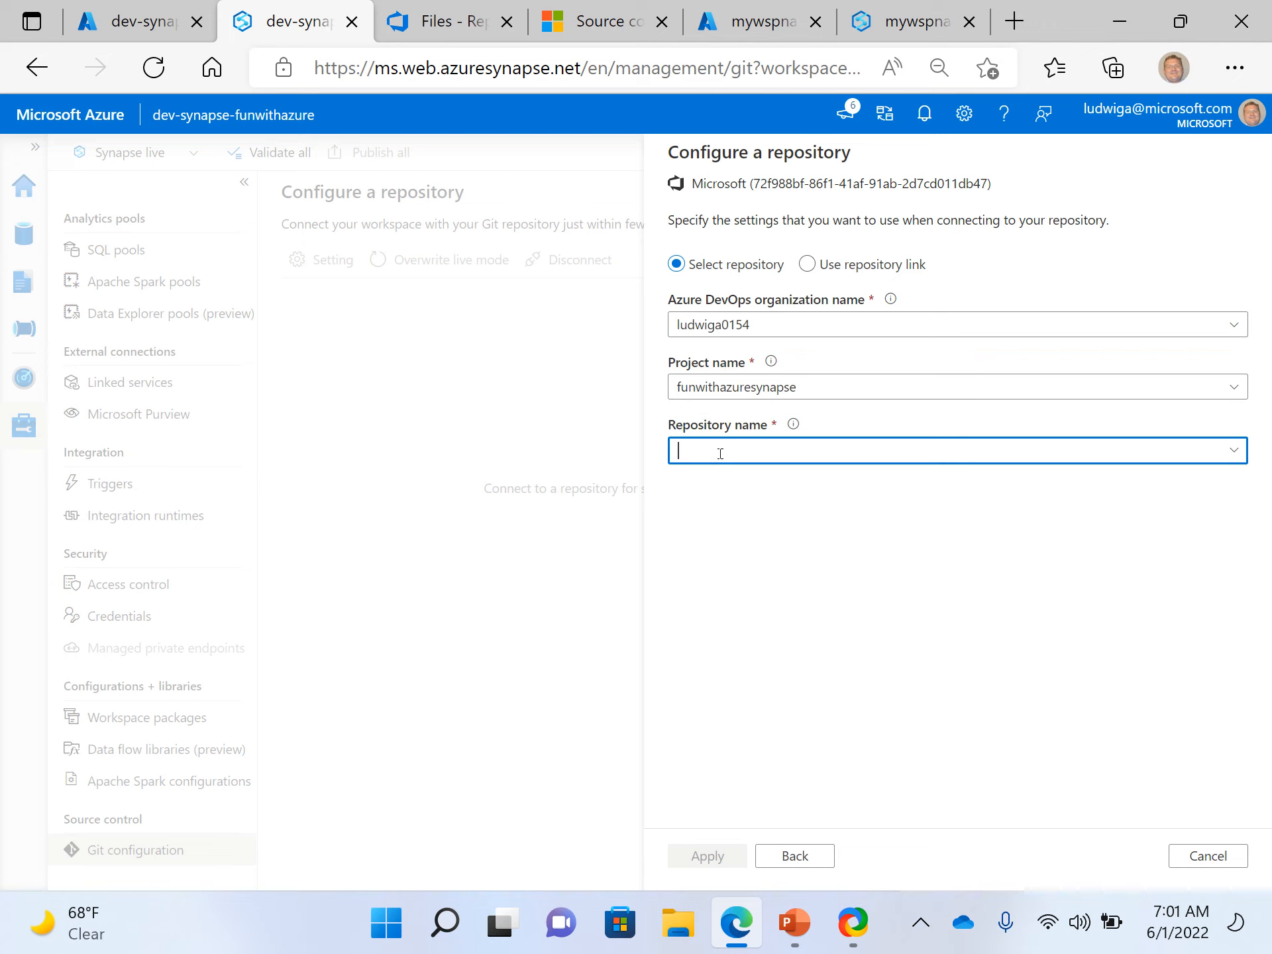
{"action": "left_click", "coordinate": [1233, 448]}
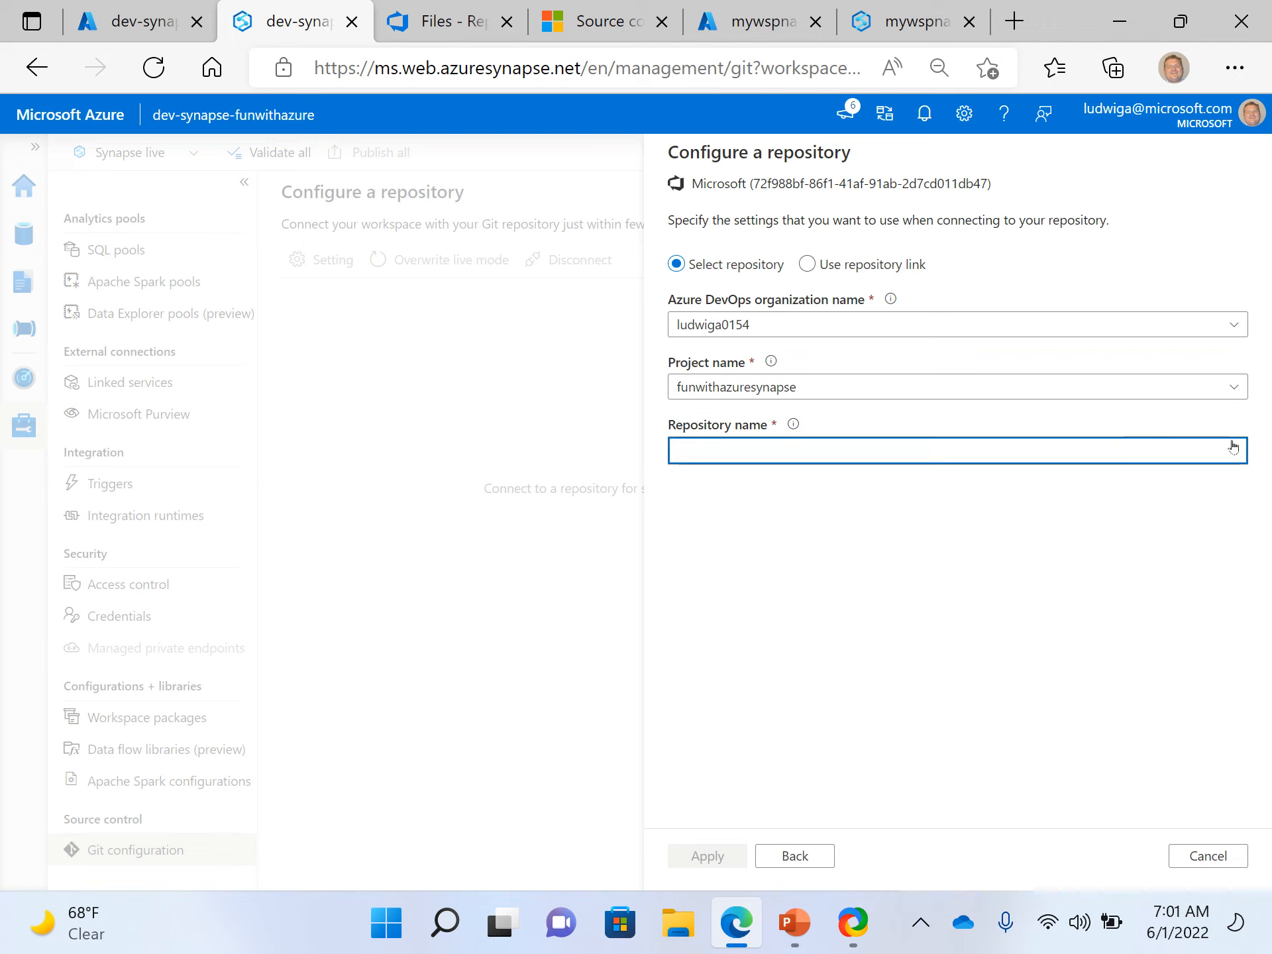
{"action": "left_click", "coordinate": [765, 484]}
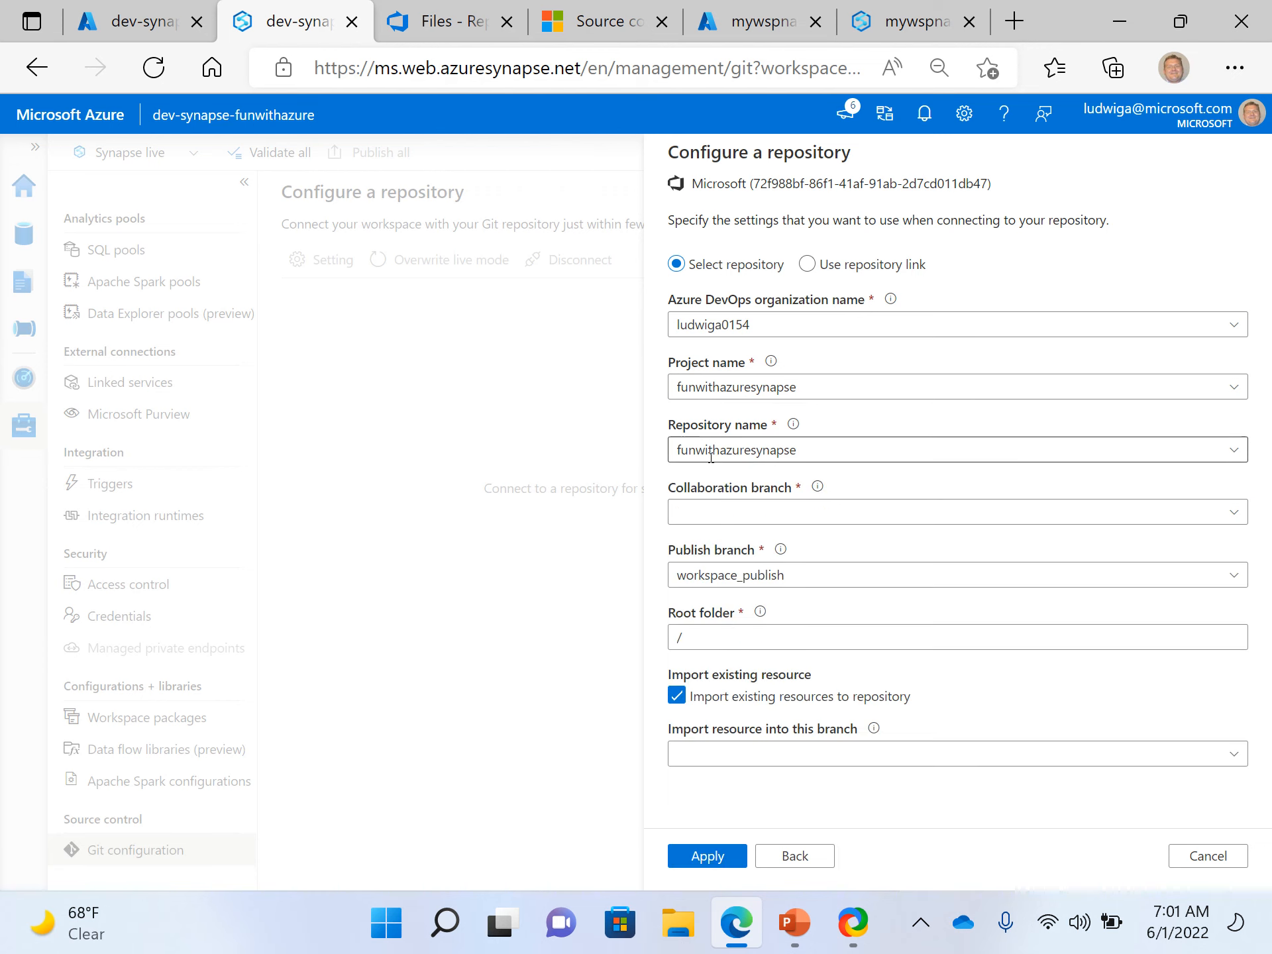
Step: Create a new collaboration branch named master for the repository
{"action": "left_click", "coordinate": [732, 517]}
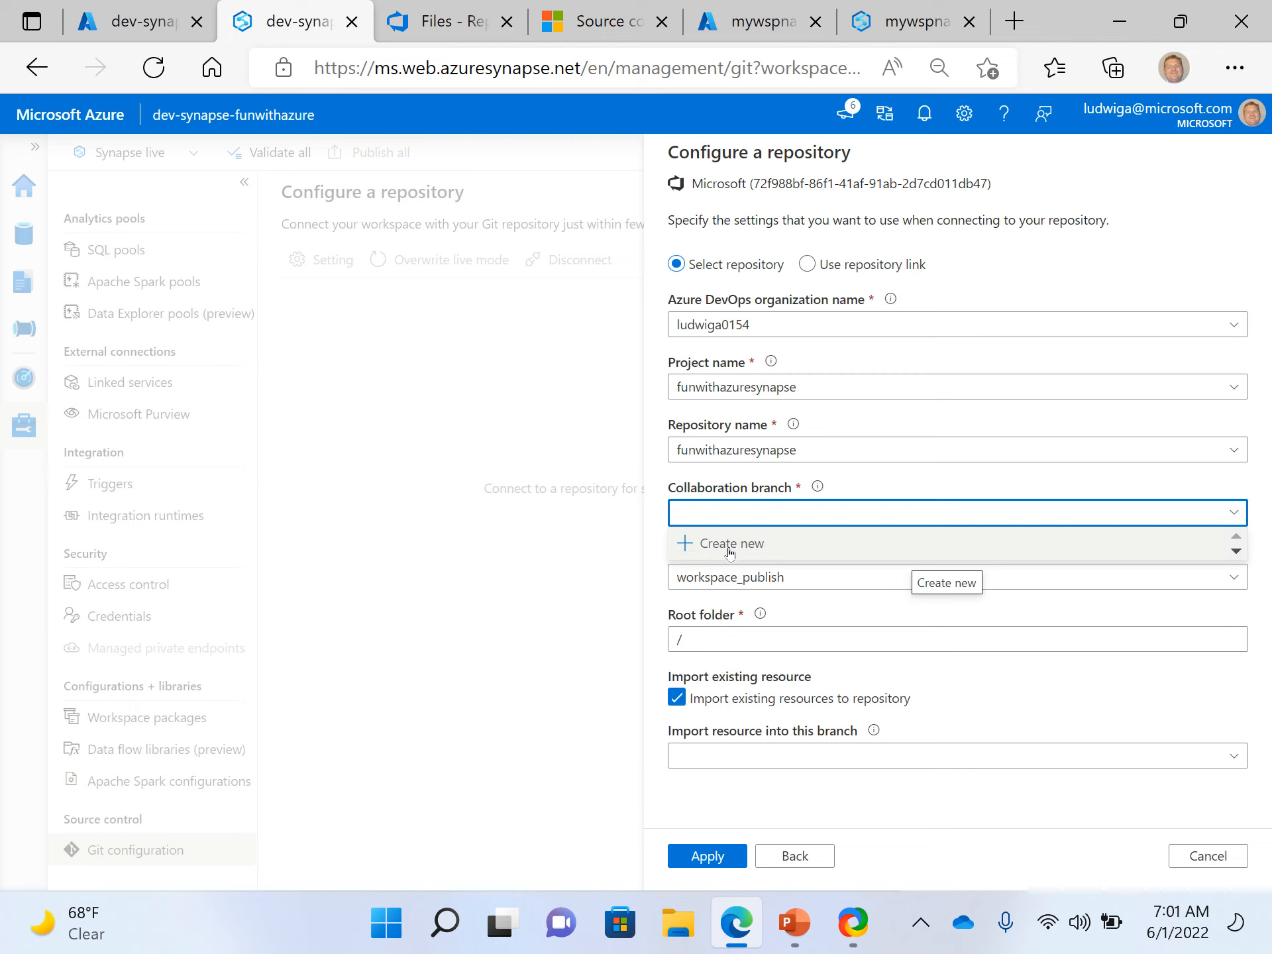
{"action": "left_click", "coordinate": [730, 547]}
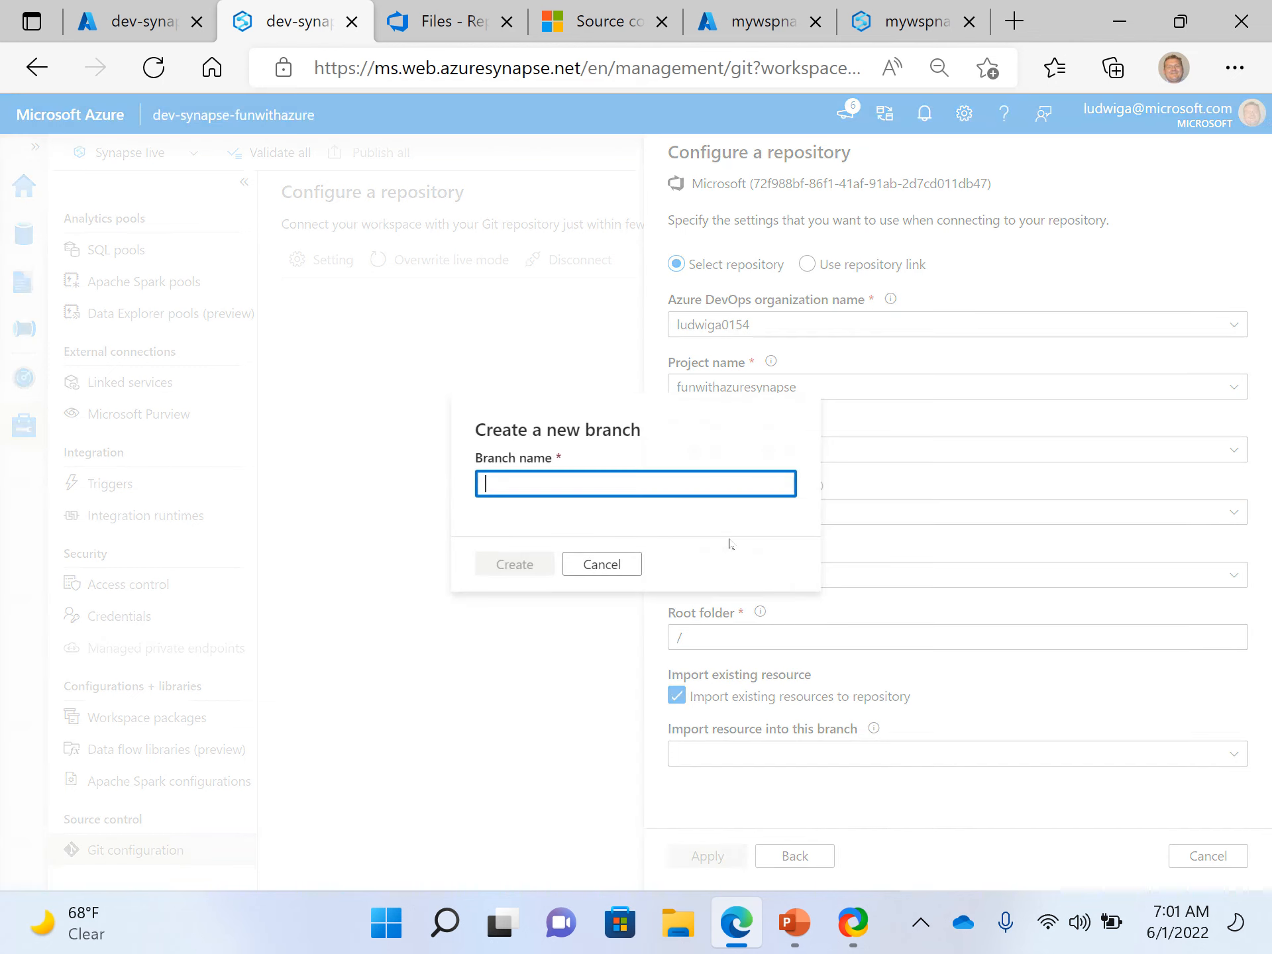
{"action": "type", "text": "master"}
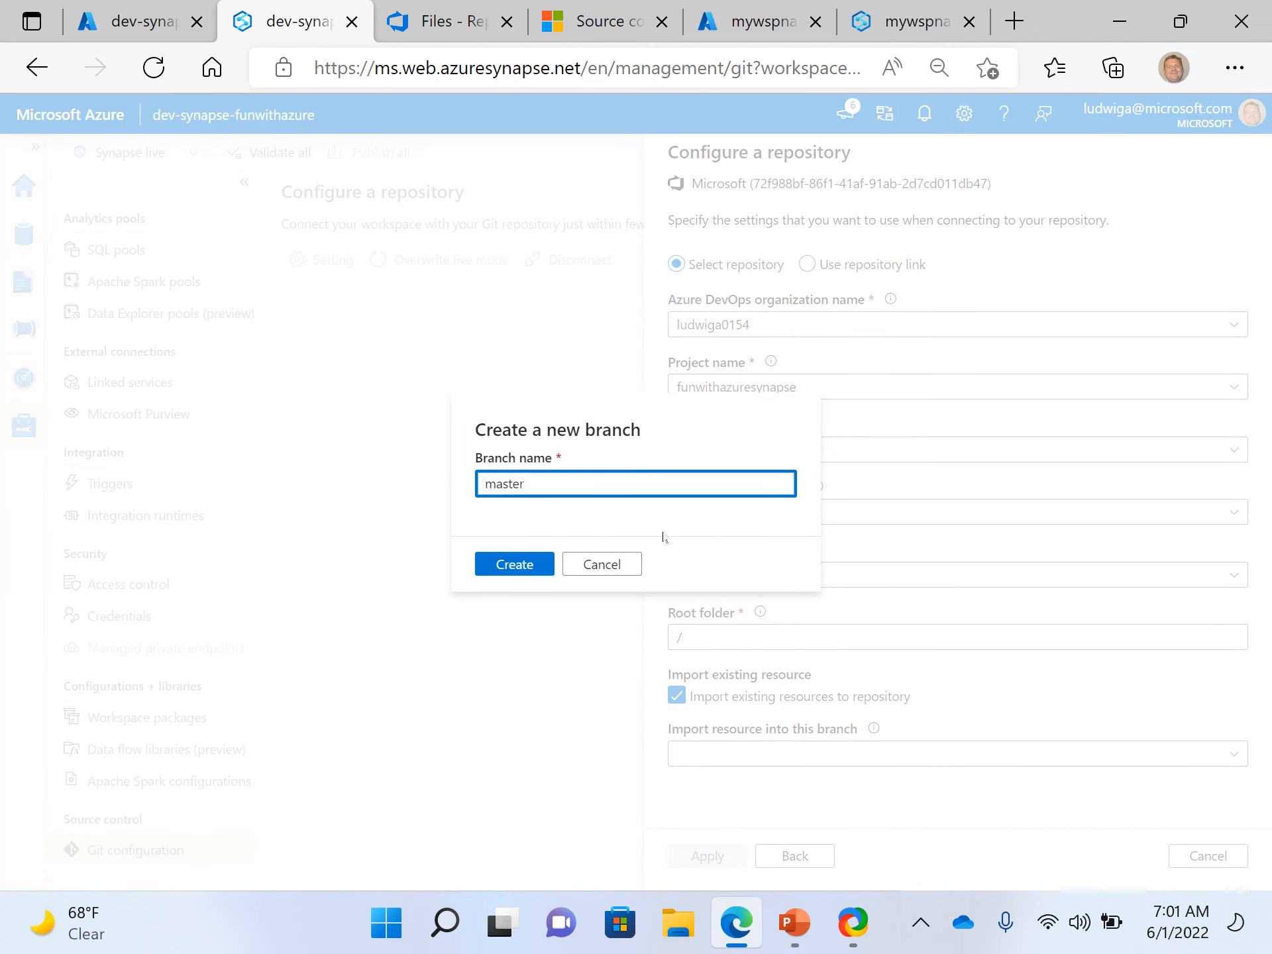
{"action": "left_click", "coordinate": [507, 564]}
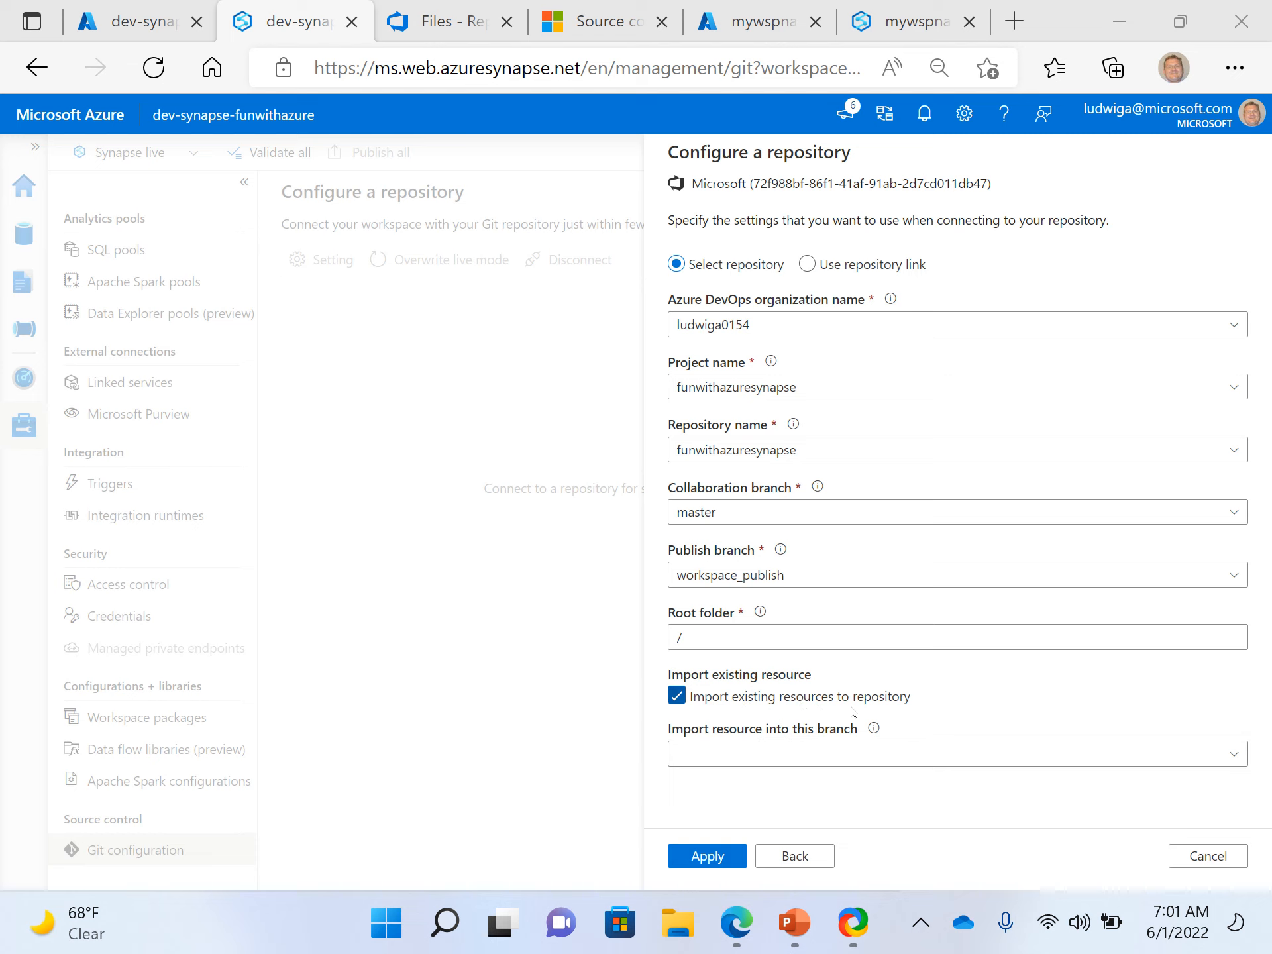
Step: Apply the repository settings with import of existing resources enabled, and check the project's Files page in Azure DevOps before returning to Synapse Studio
{"action": "left_click", "coordinate": [716, 860]}
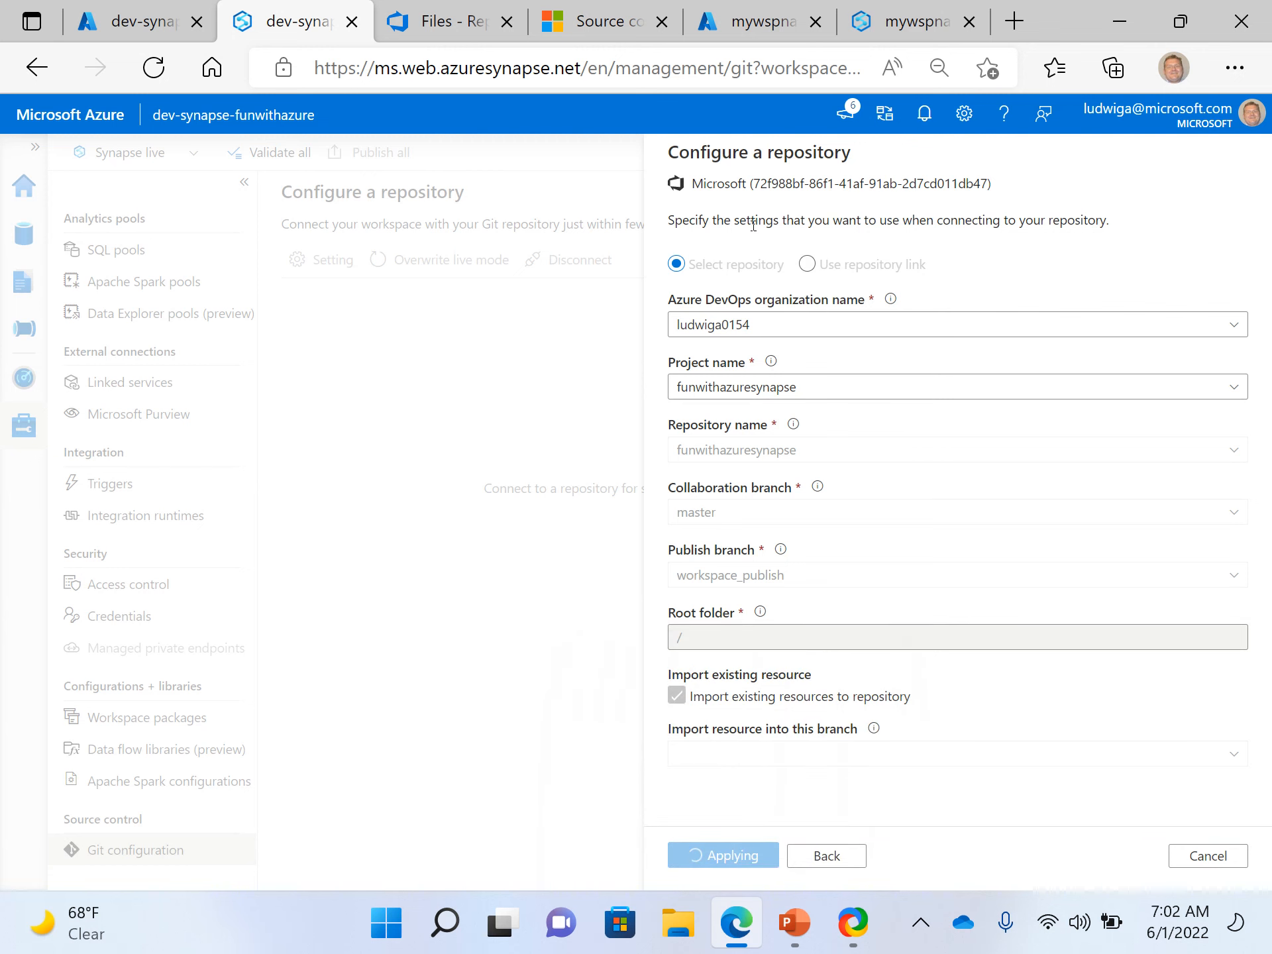
{"action": "left_click", "coordinate": [416, 28]}
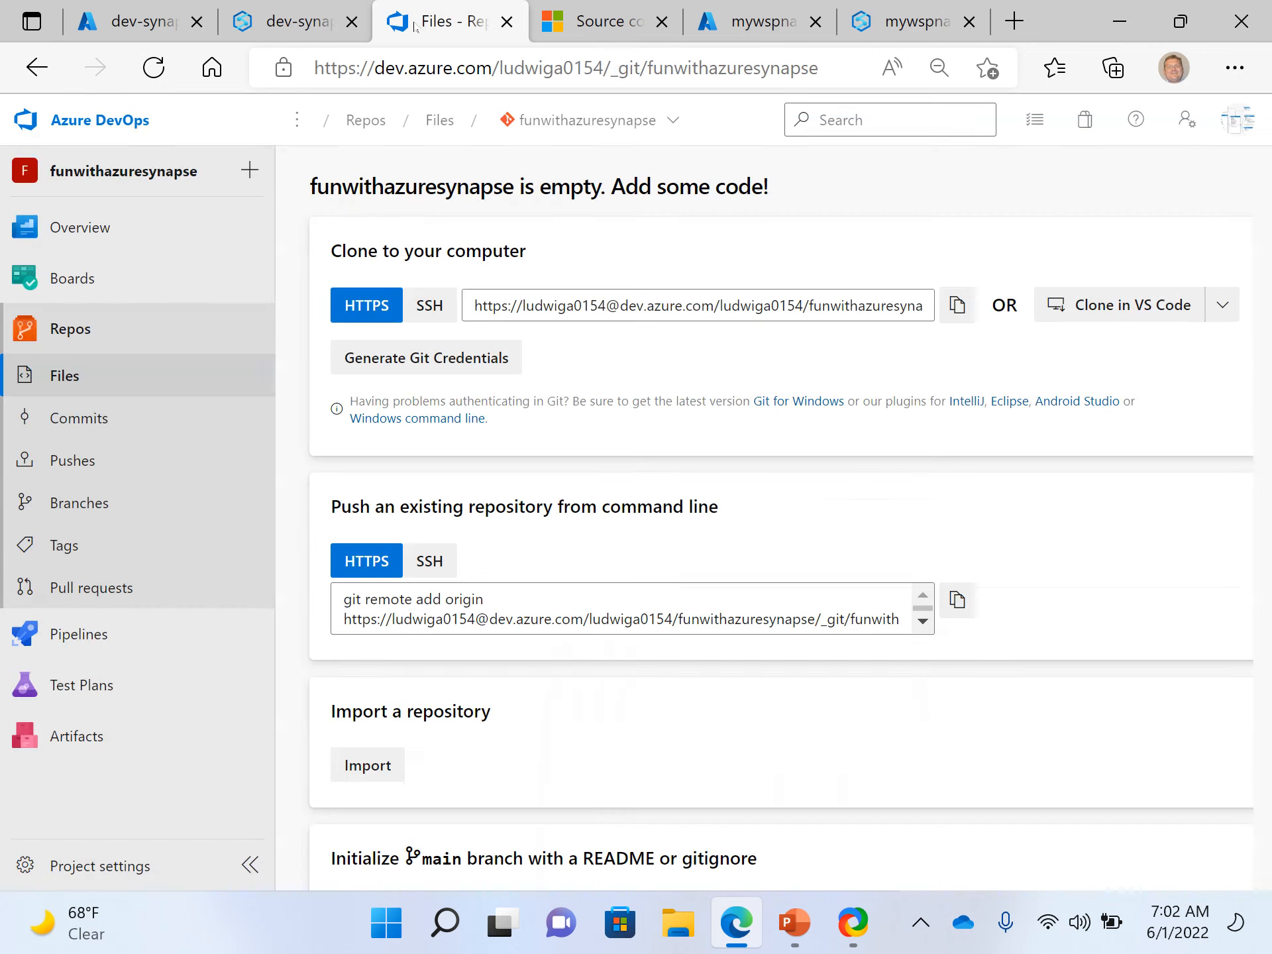
{"action": "left_click", "coordinate": [284, 27]}
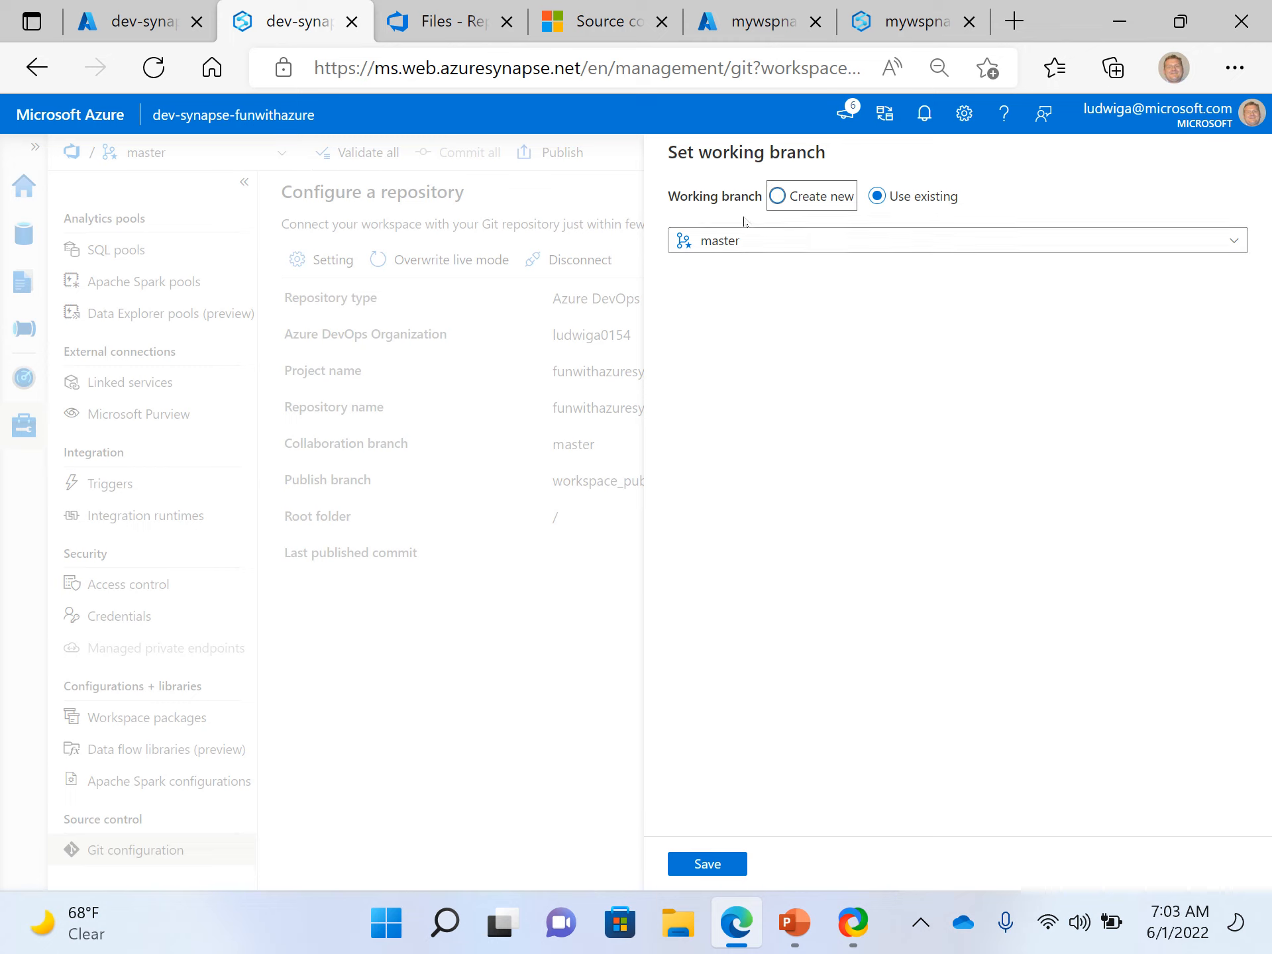
Step: Set the existing master branch as the working branch and save
{"action": "left_click", "coordinate": [744, 250]}
{"action": "left_click", "coordinate": [733, 317]}
{"action": "left_click", "coordinate": [733, 864]}
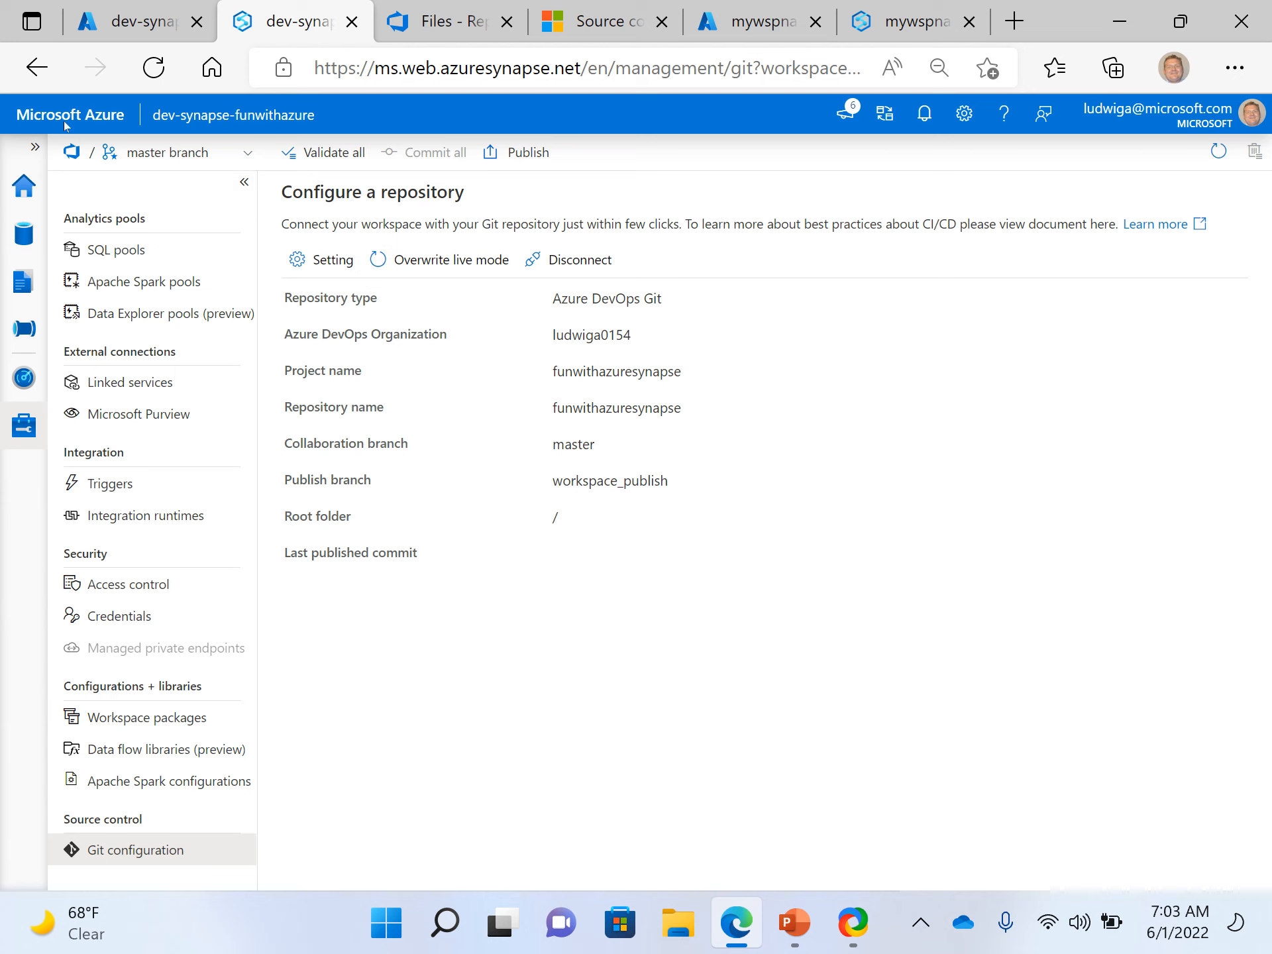
Step: View the Data hub of dev-synapse-funwithazure and compare its branch and publish controls with the mywspnamelarm workspace in live mode
{"action": "left_click", "coordinate": [24, 185]}
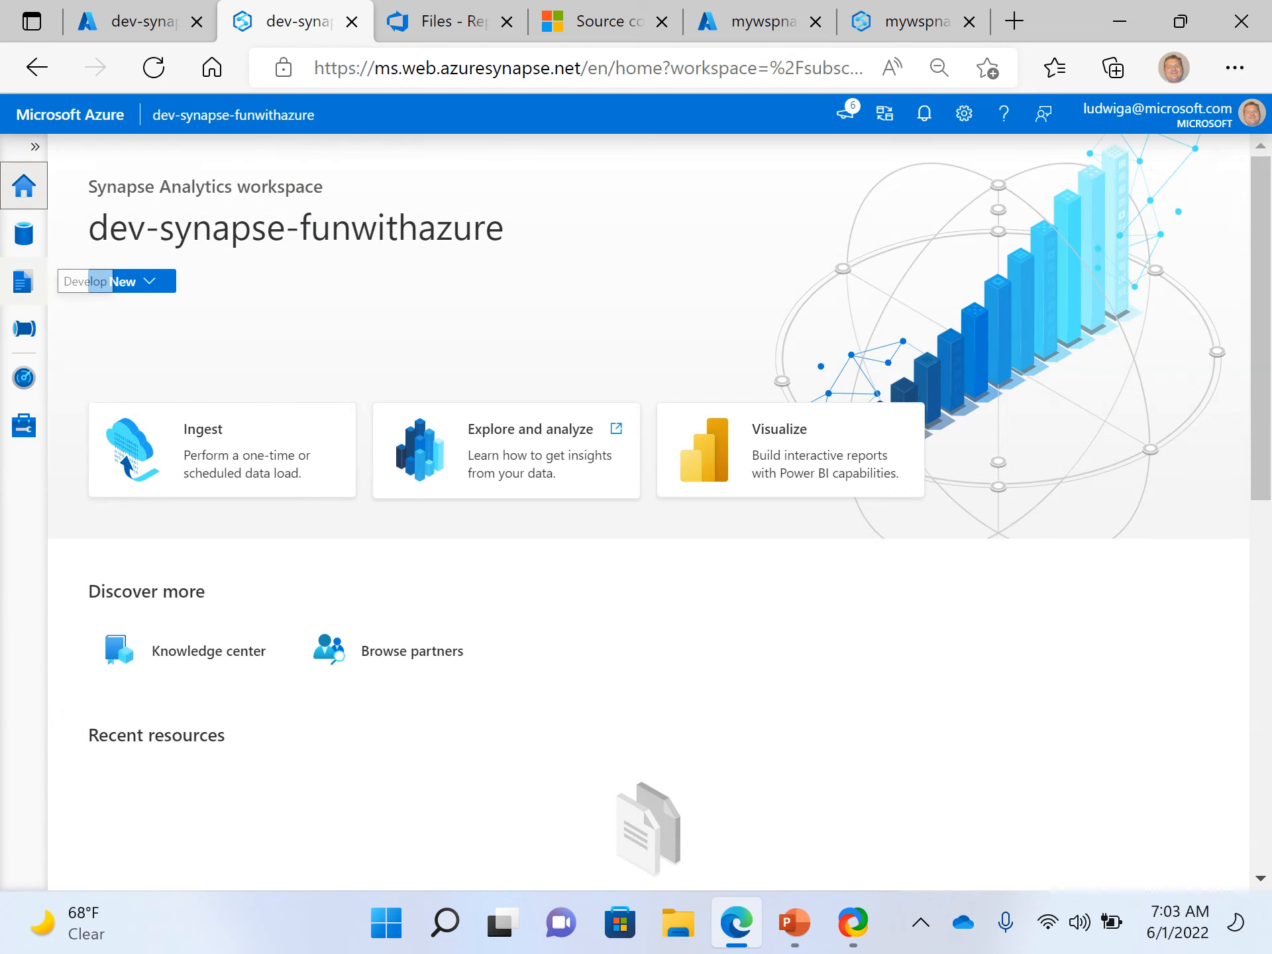
{"action": "left_click", "coordinate": [20, 234]}
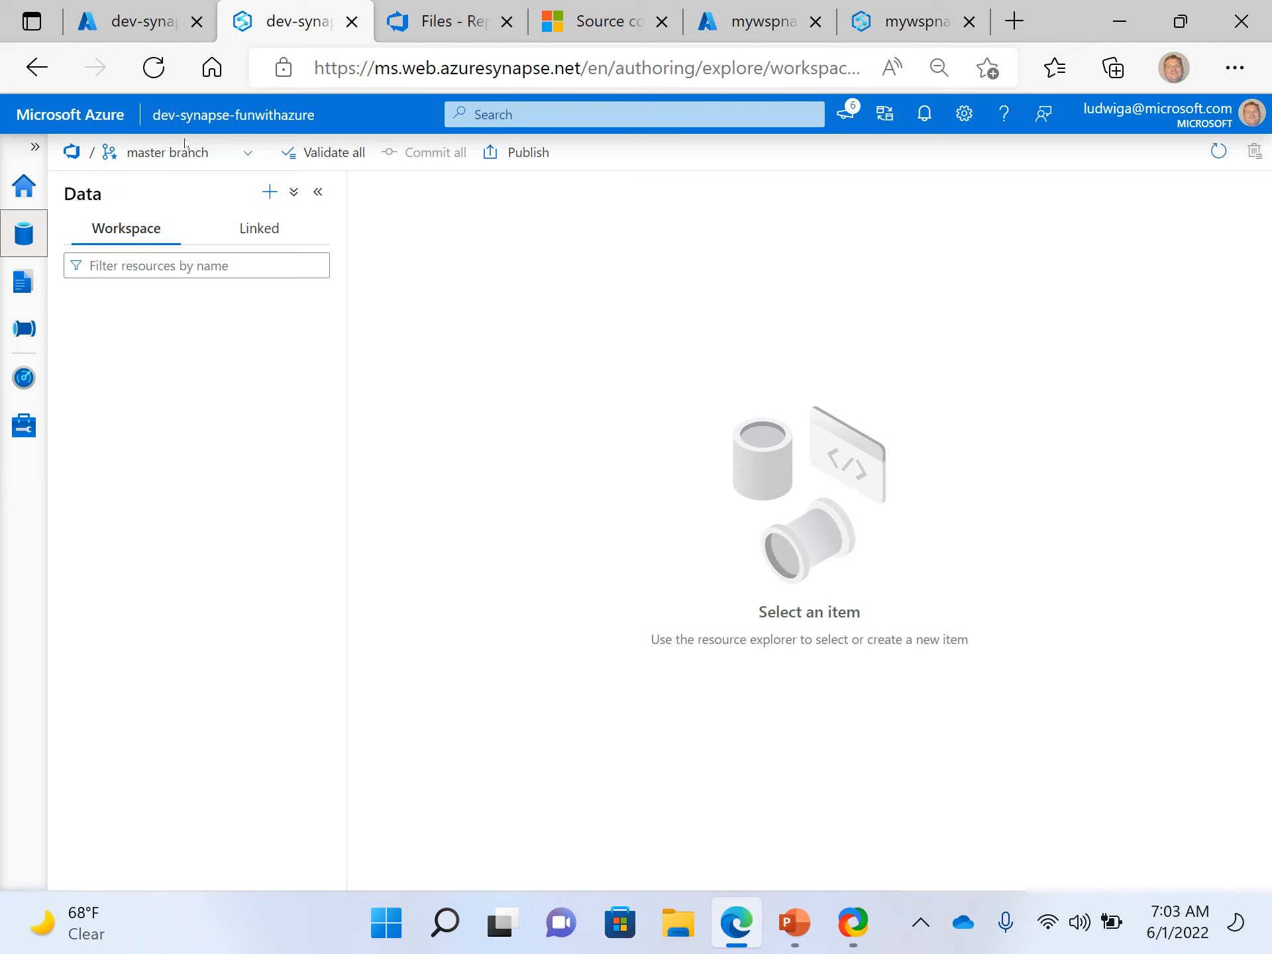
{"action": "left_click", "coordinate": [894, 36]}
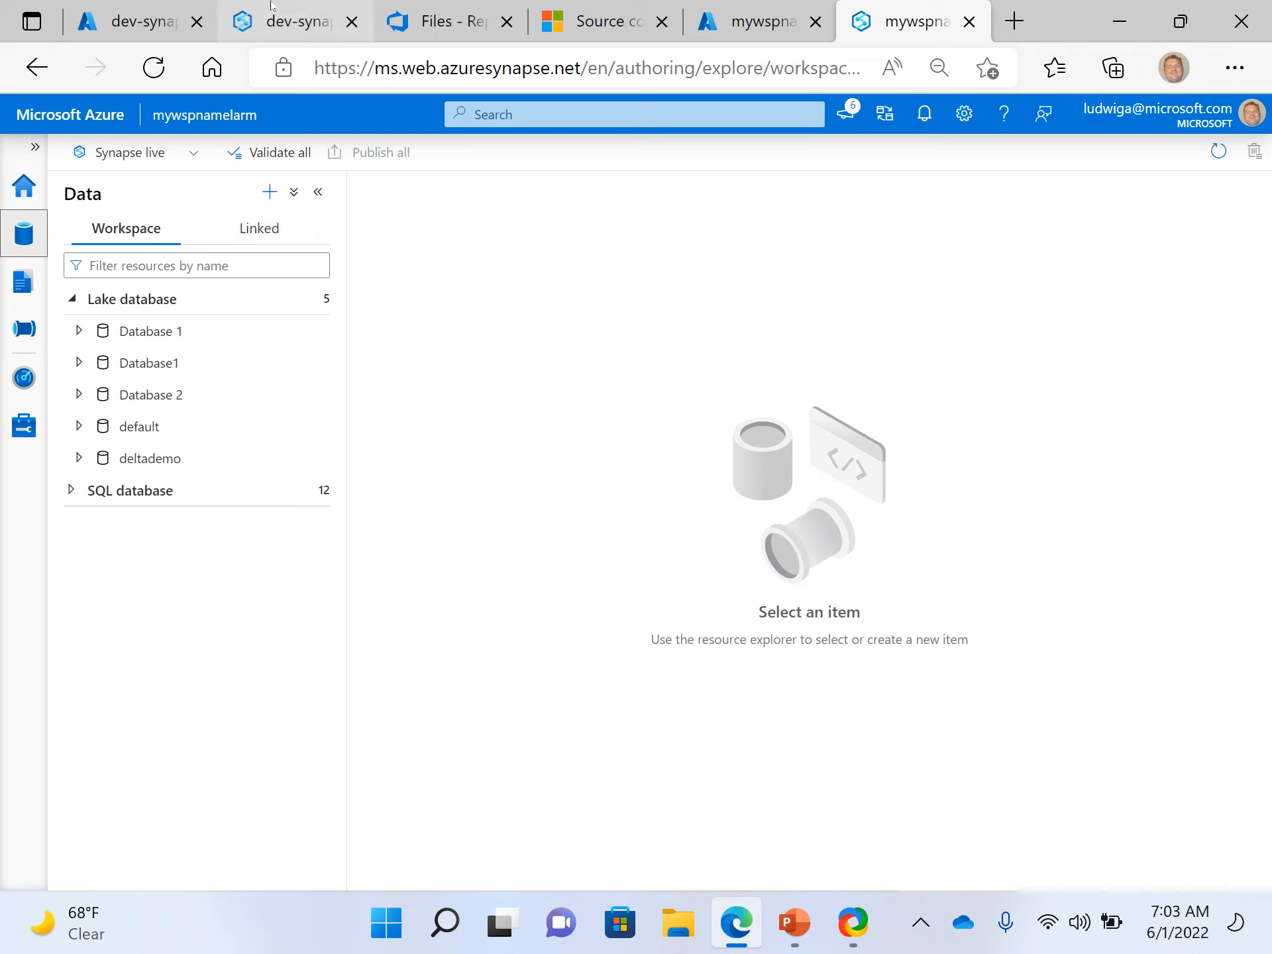
{"action": "left_click", "coordinate": [277, 20]}
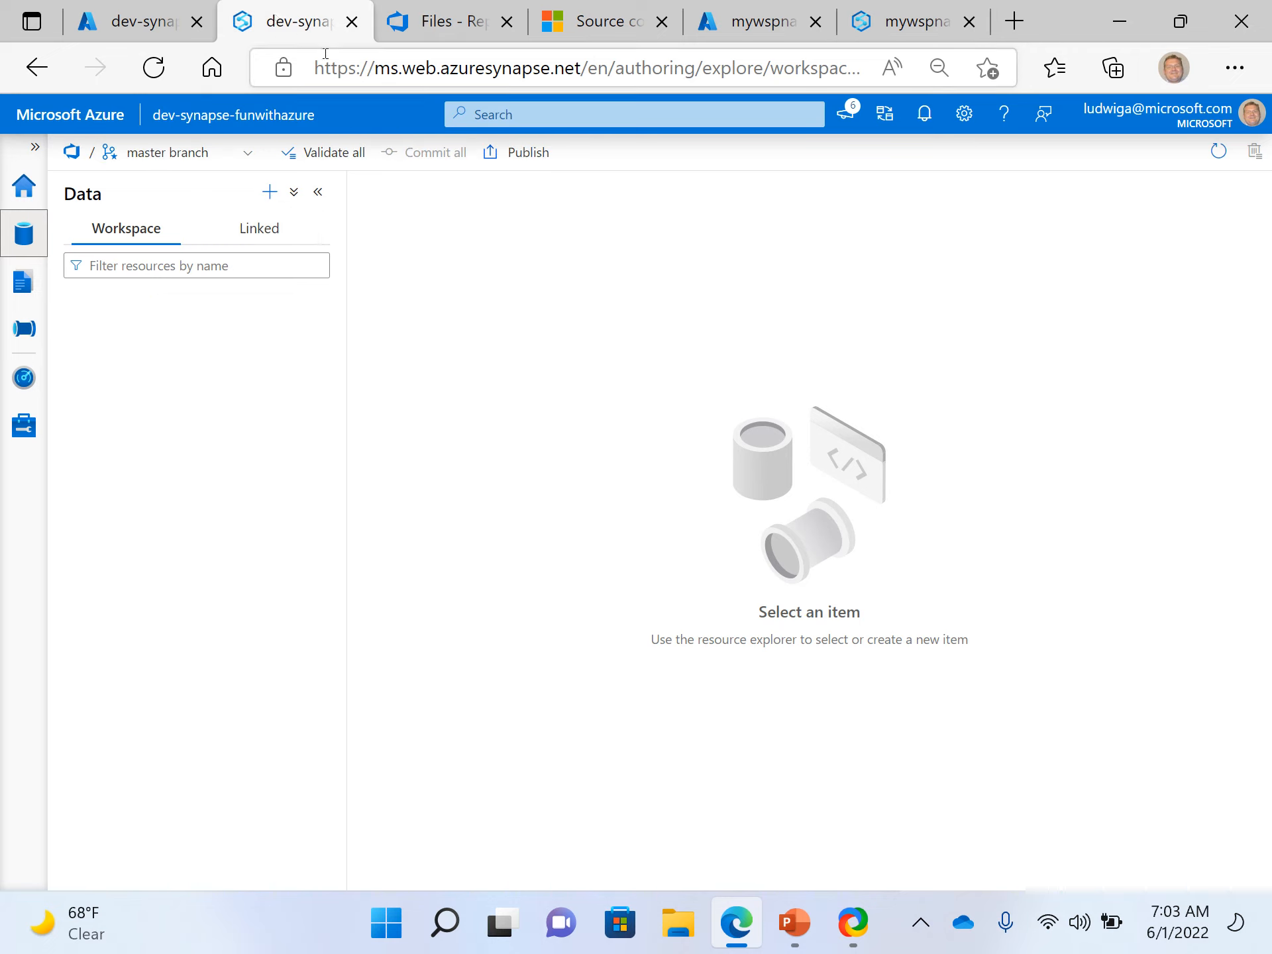
{"action": "left_click", "coordinate": [904, 29]}
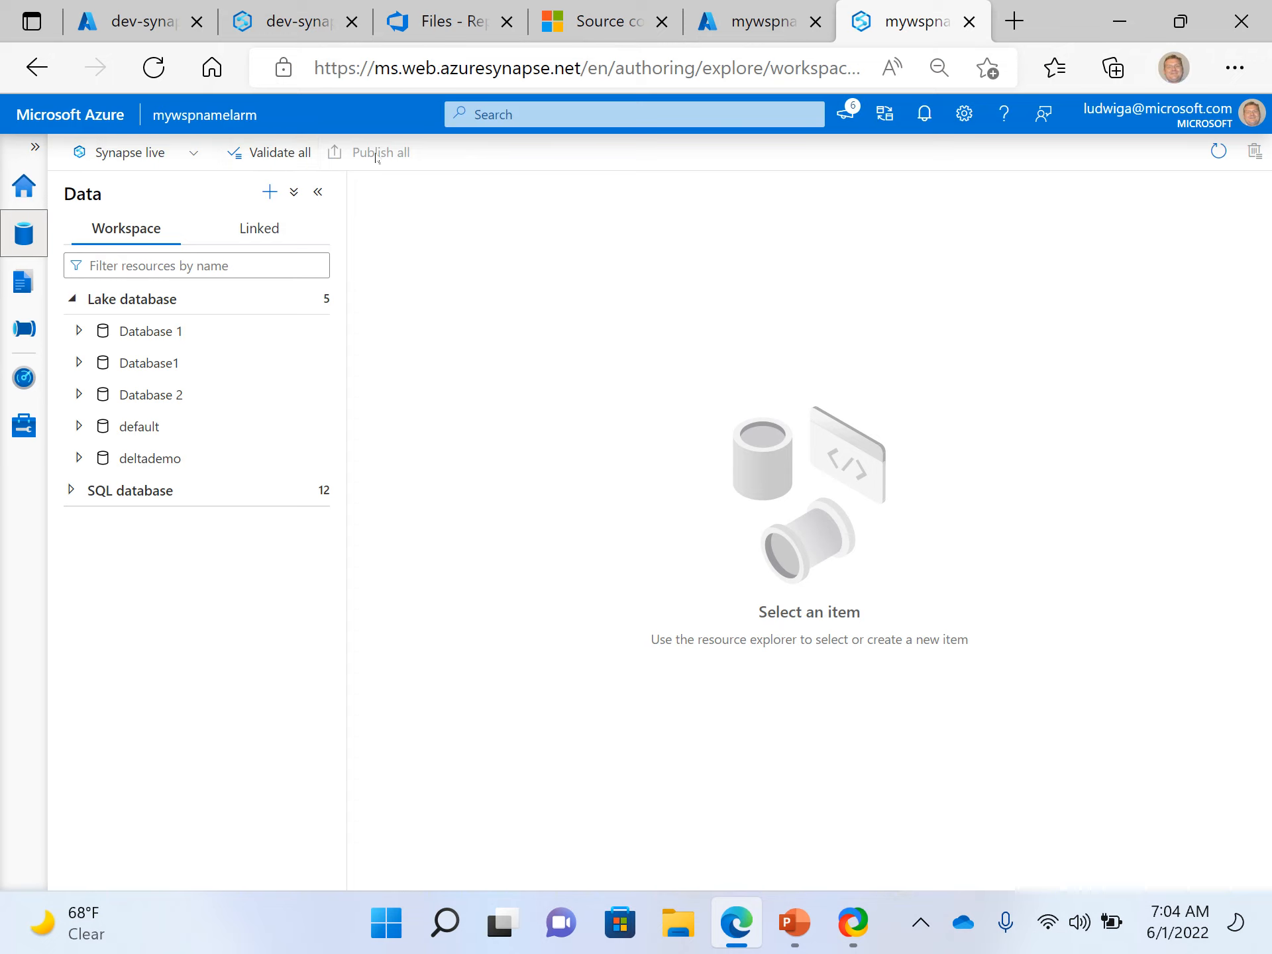
{"action": "left_click", "coordinate": [312, 26]}
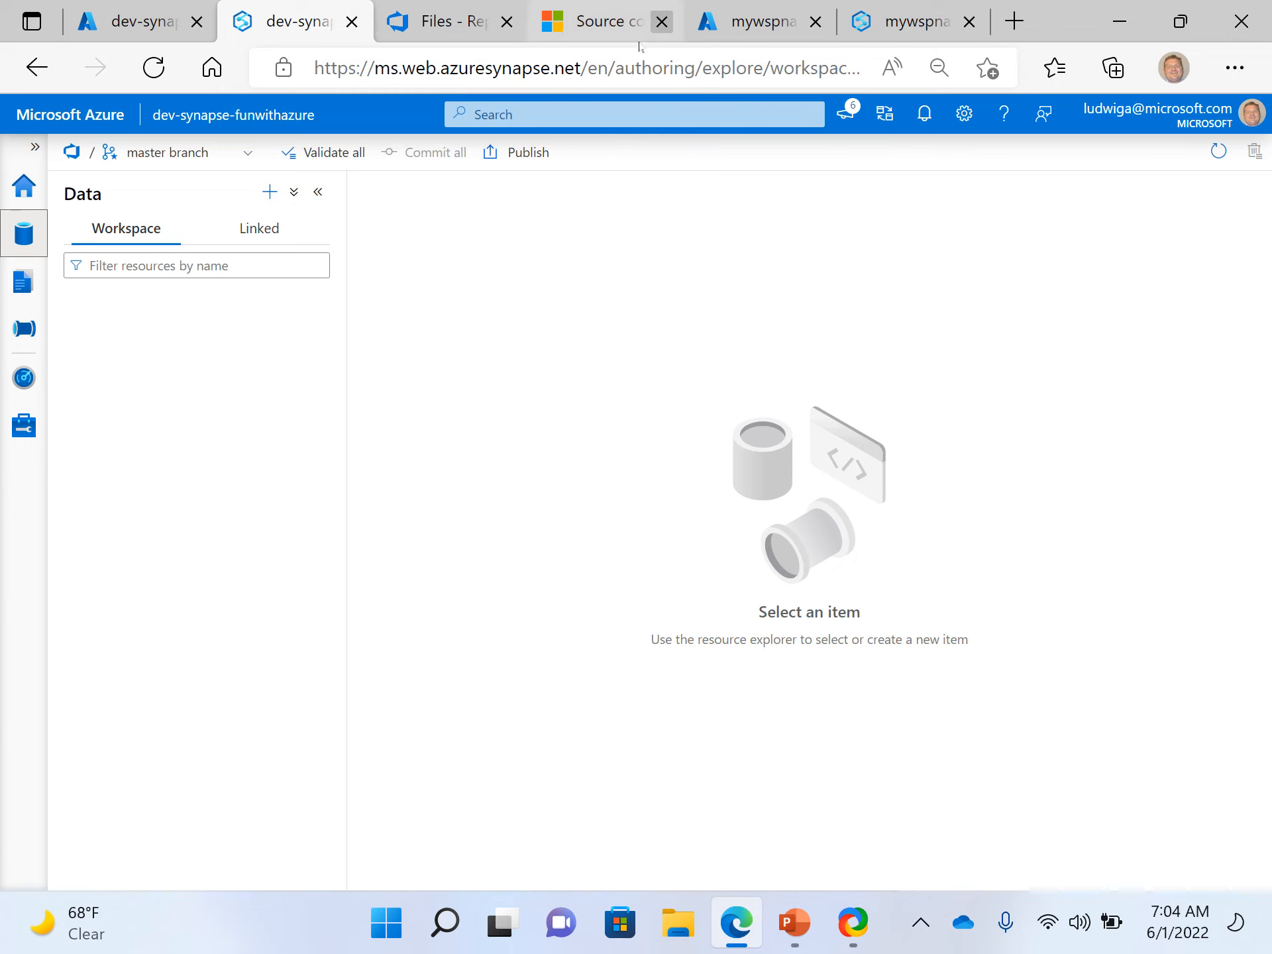
{"action": "left_click", "coordinate": [931, 20]}
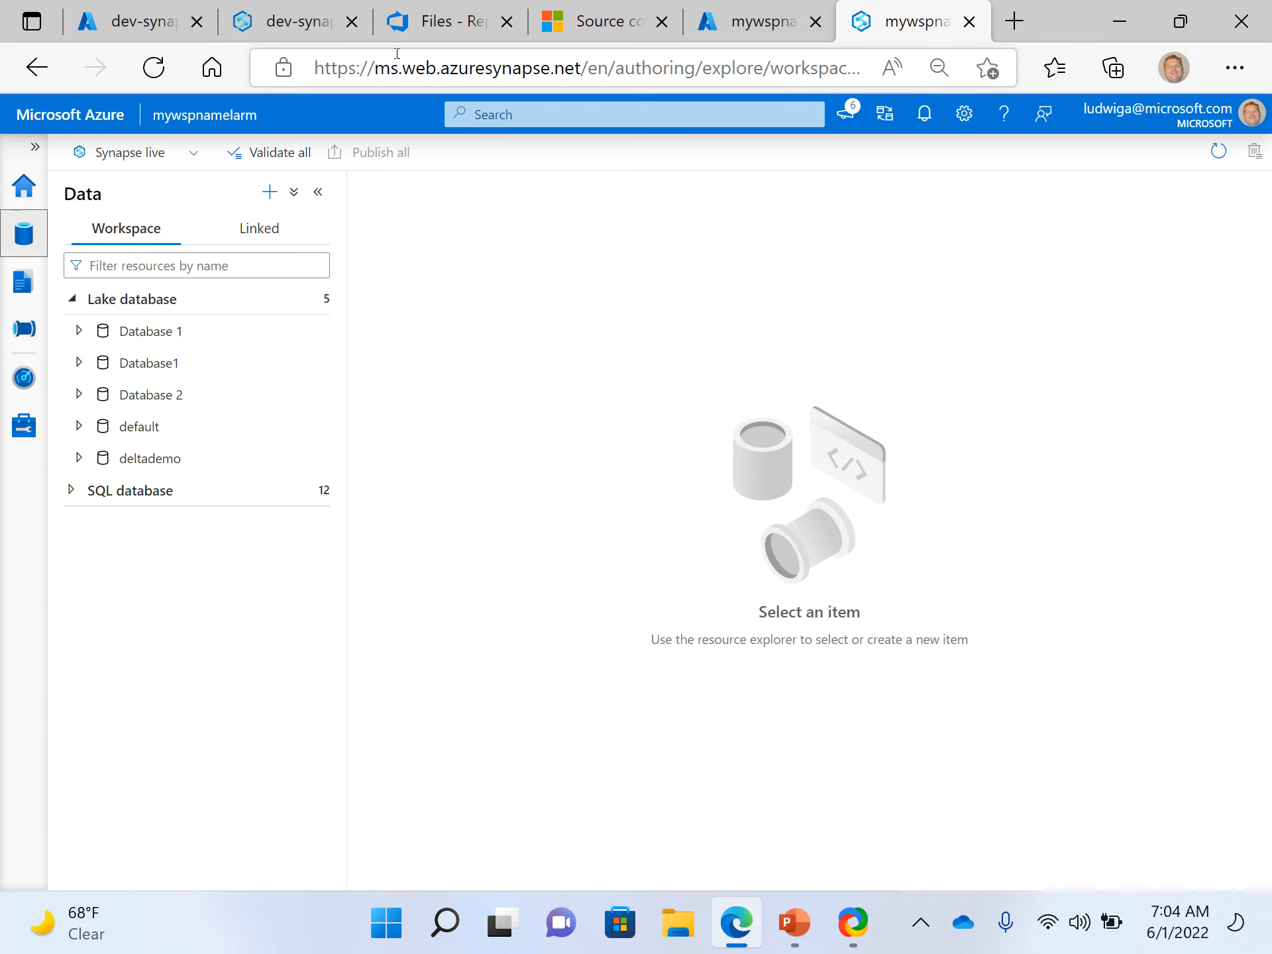
Step: Go by way of the Azure DevOps page back to dev-synapse-funwithazure and view the options offered for its master branch
{"action": "left_click", "coordinate": [441, 21]}
{"action": "left_click", "coordinate": [279, 24]}
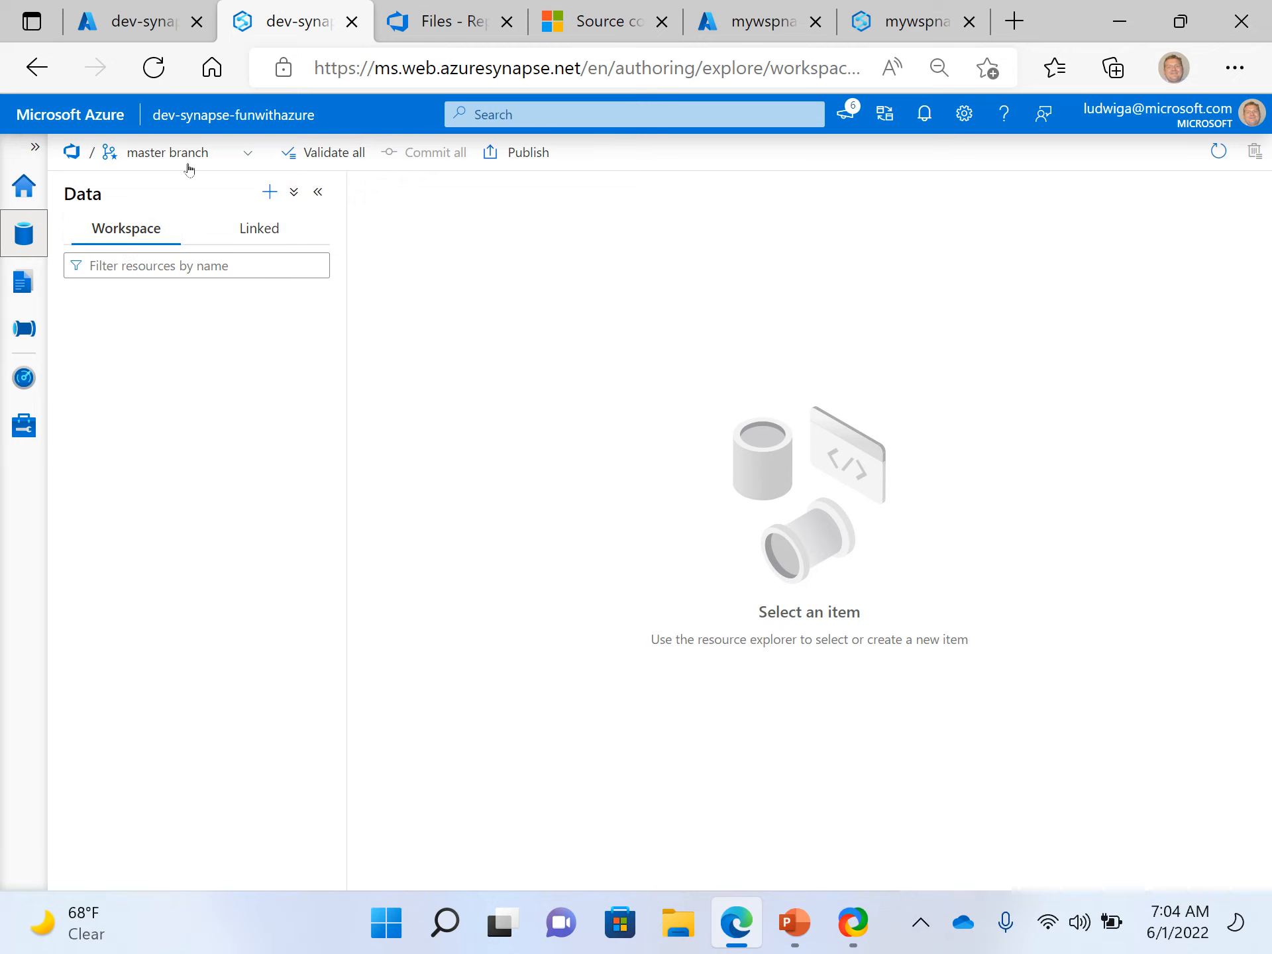
{"action": "left_click", "coordinate": [247, 155]}
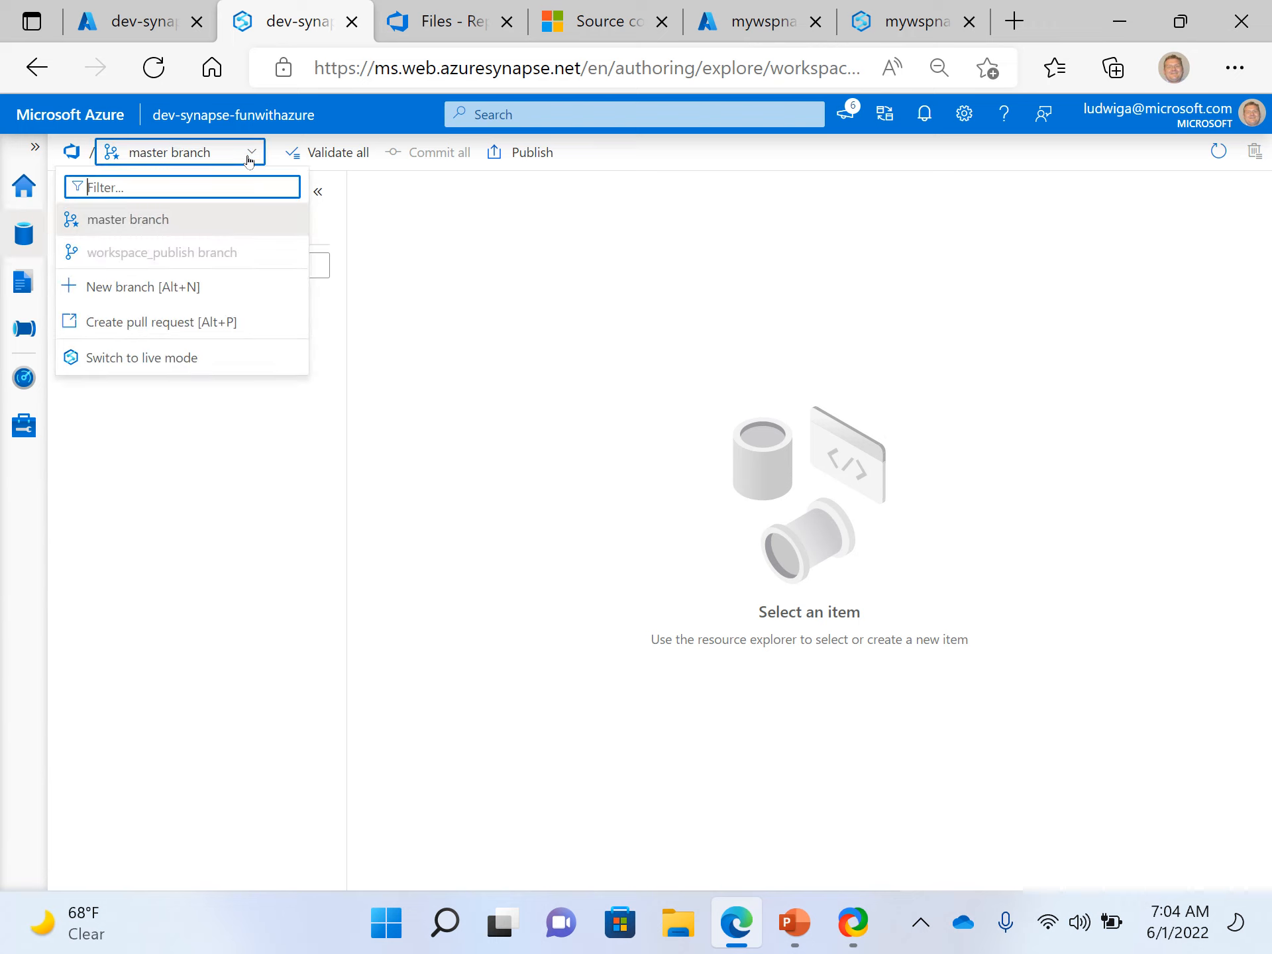
{"action": "left_click", "coordinate": [490, 255]}
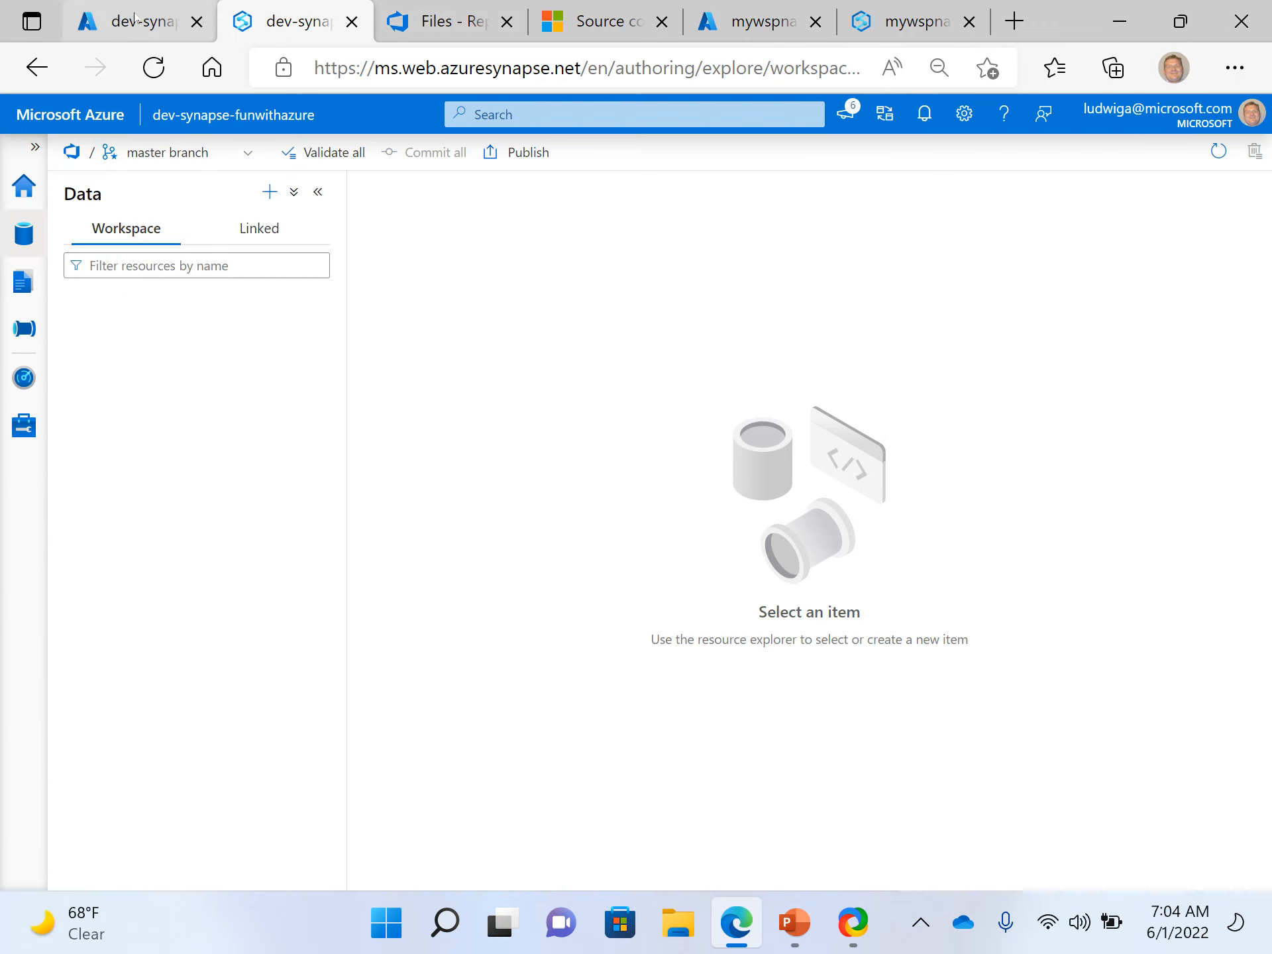
Step: Switch to Azure DevOps, reload the funwithazuresynapse repository's files, and view its available branches and repositories
{"action": "left_click", "coordinate": [447, 24]}
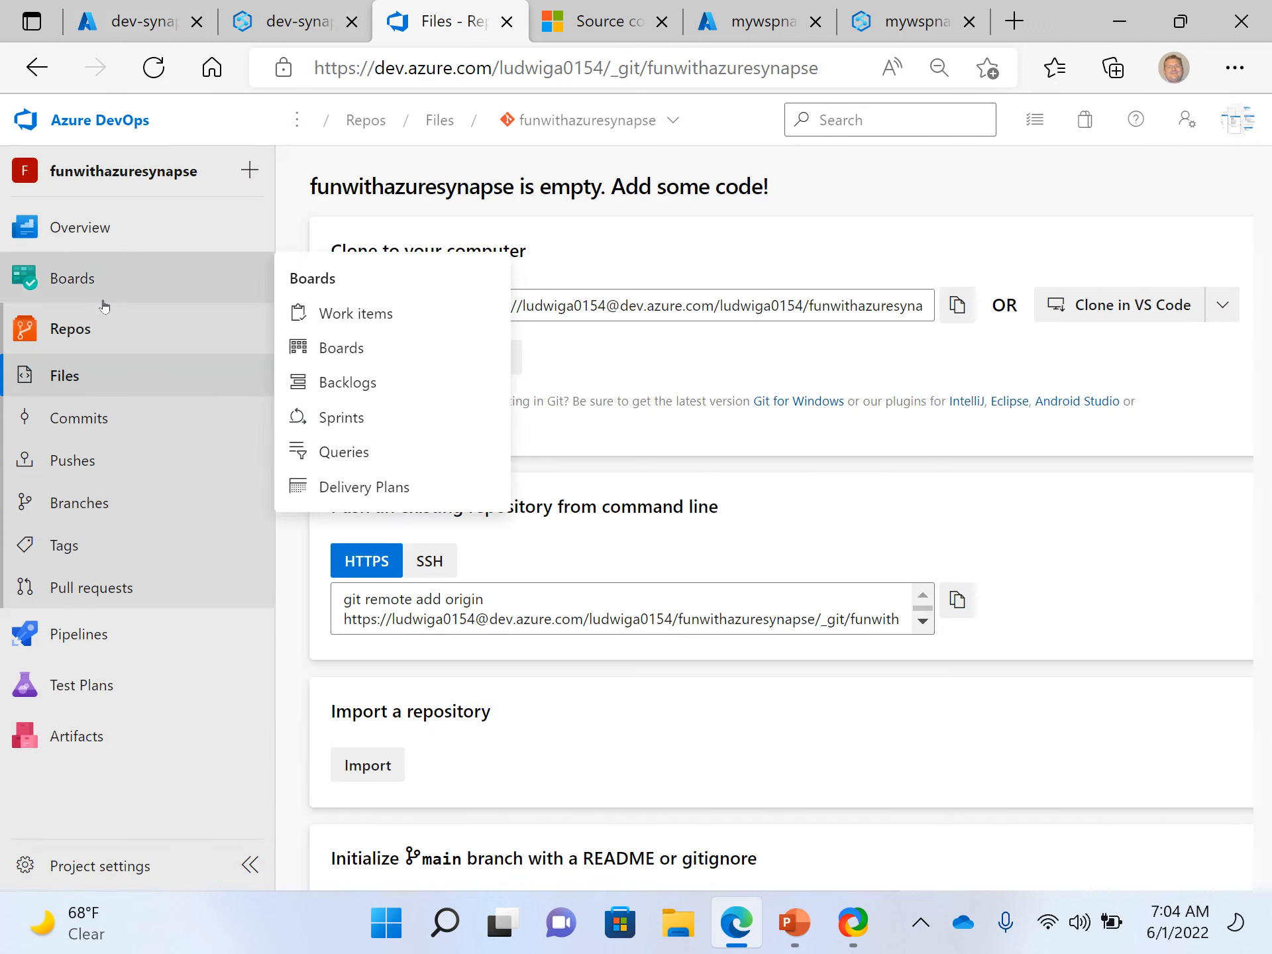
{"action": "left_click", "coordinate": [71, 330]}
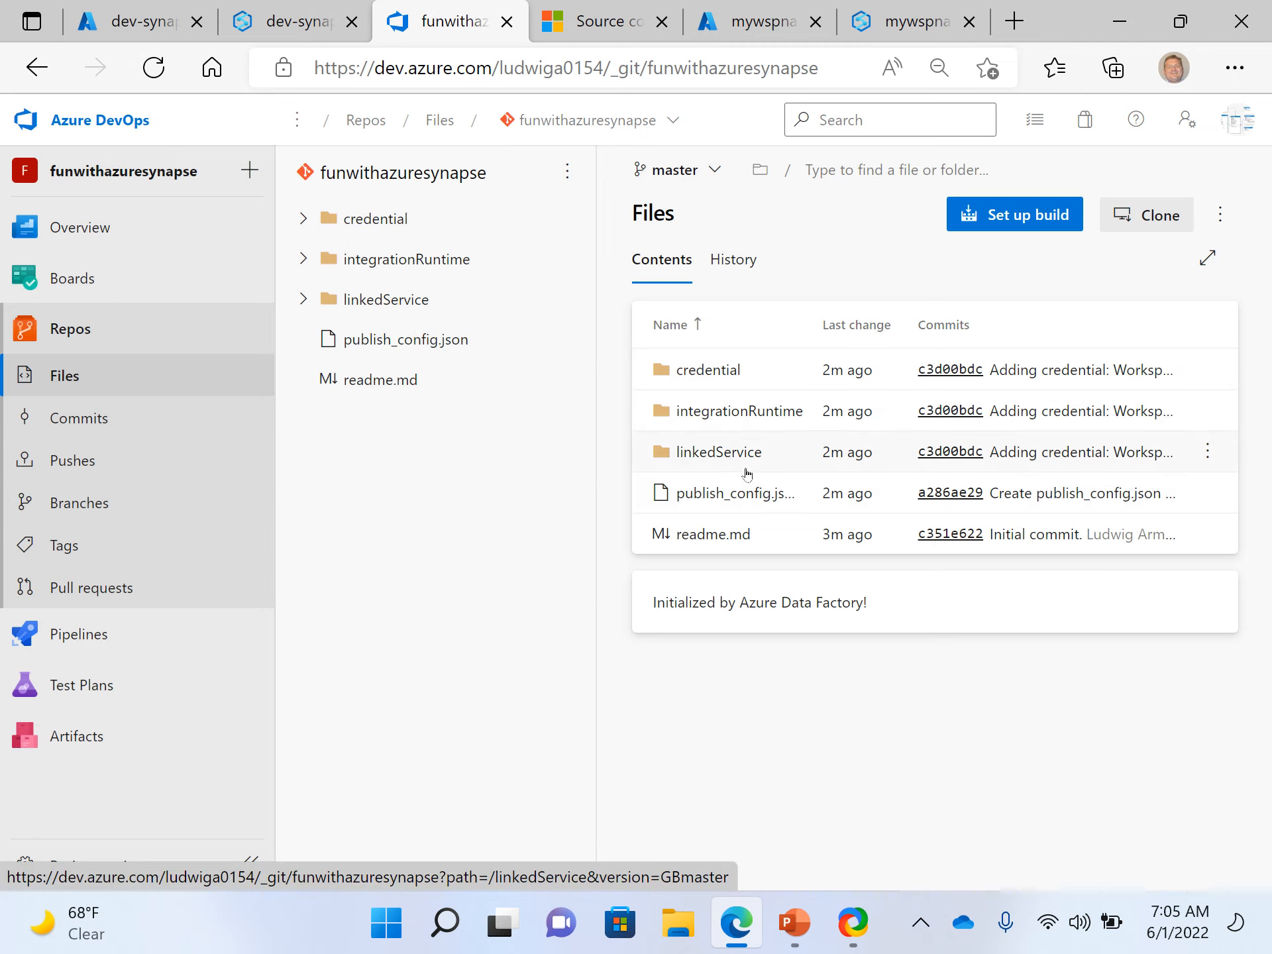
{"action": "left_click", "coordinate": [704, 172]}
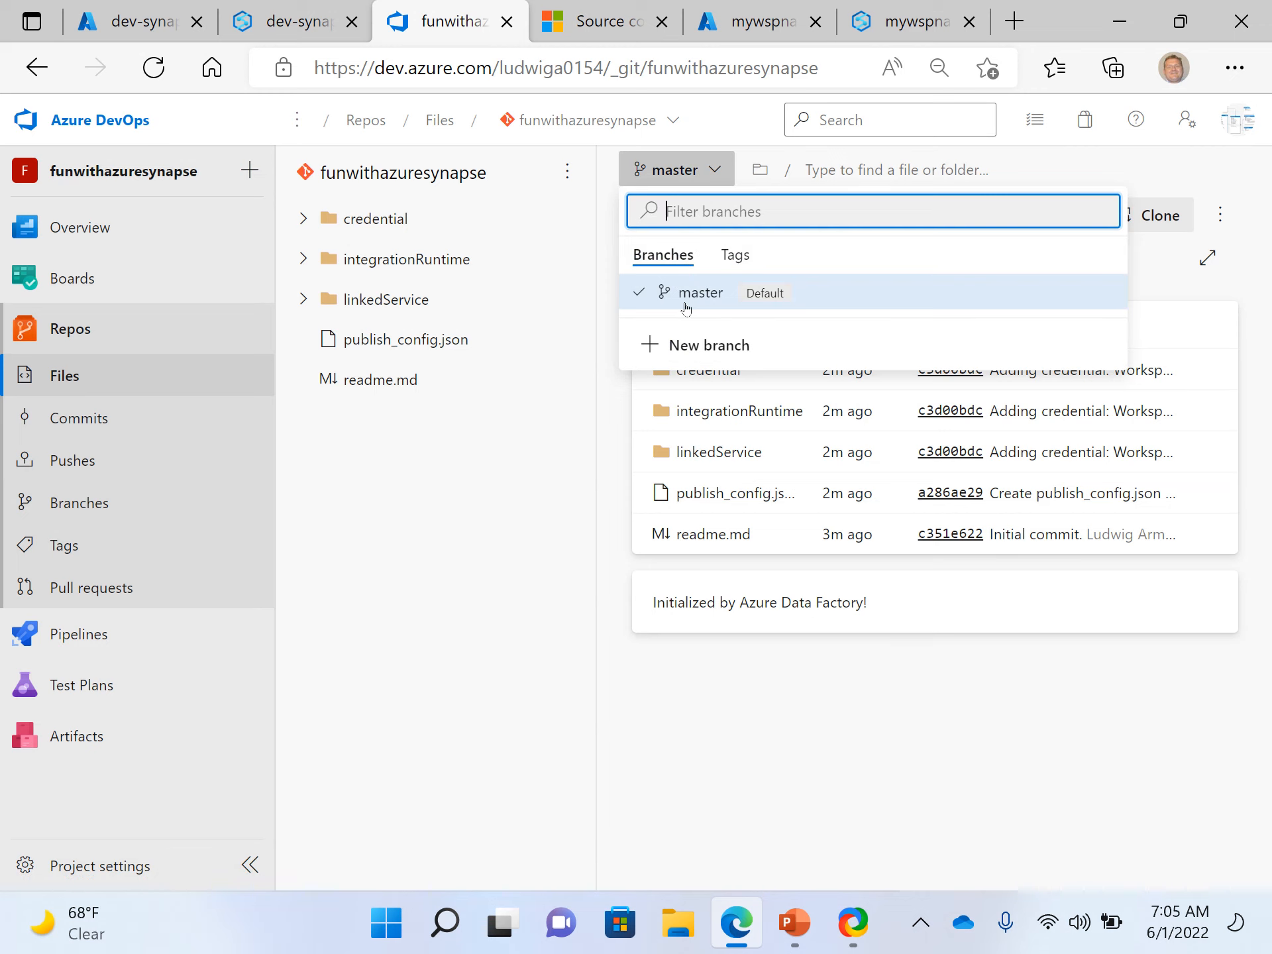
{"action": "left_click", "coordinate": [563, 120]}
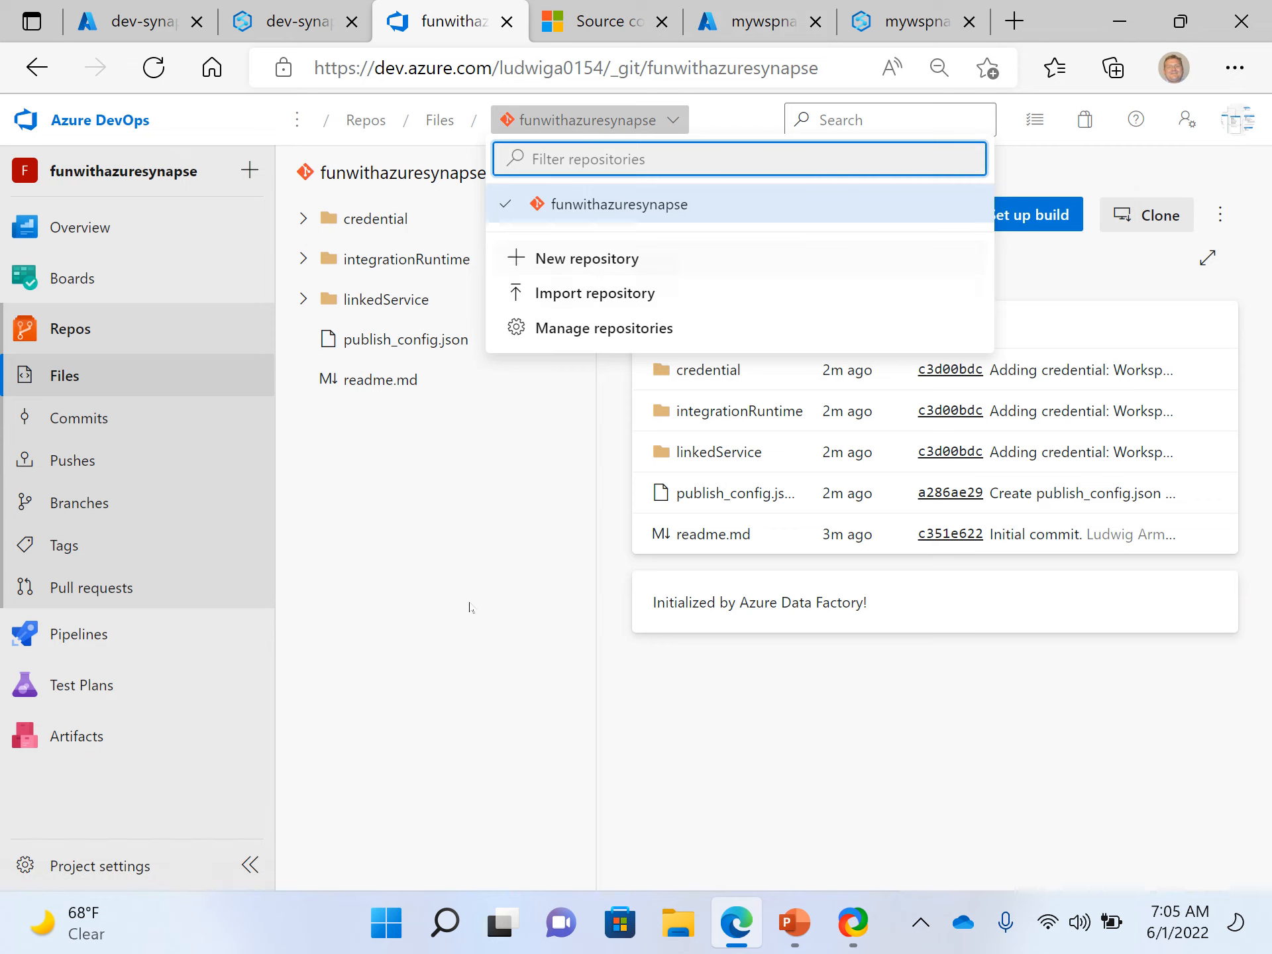
{"action": "left_click", "coordinate": [518, 512]}
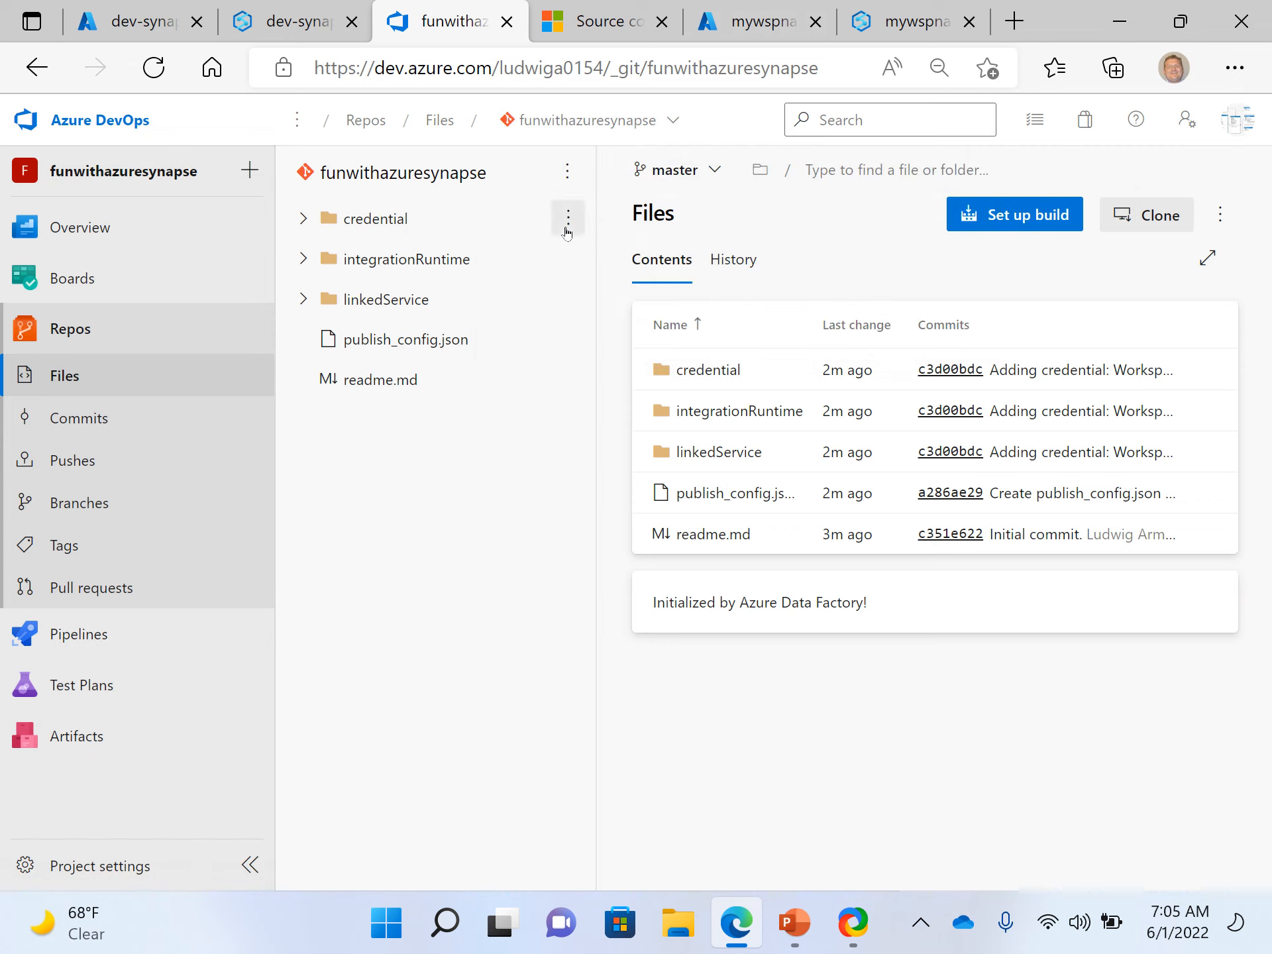
{"action": "left_click", "coordinate": [674, 176]}
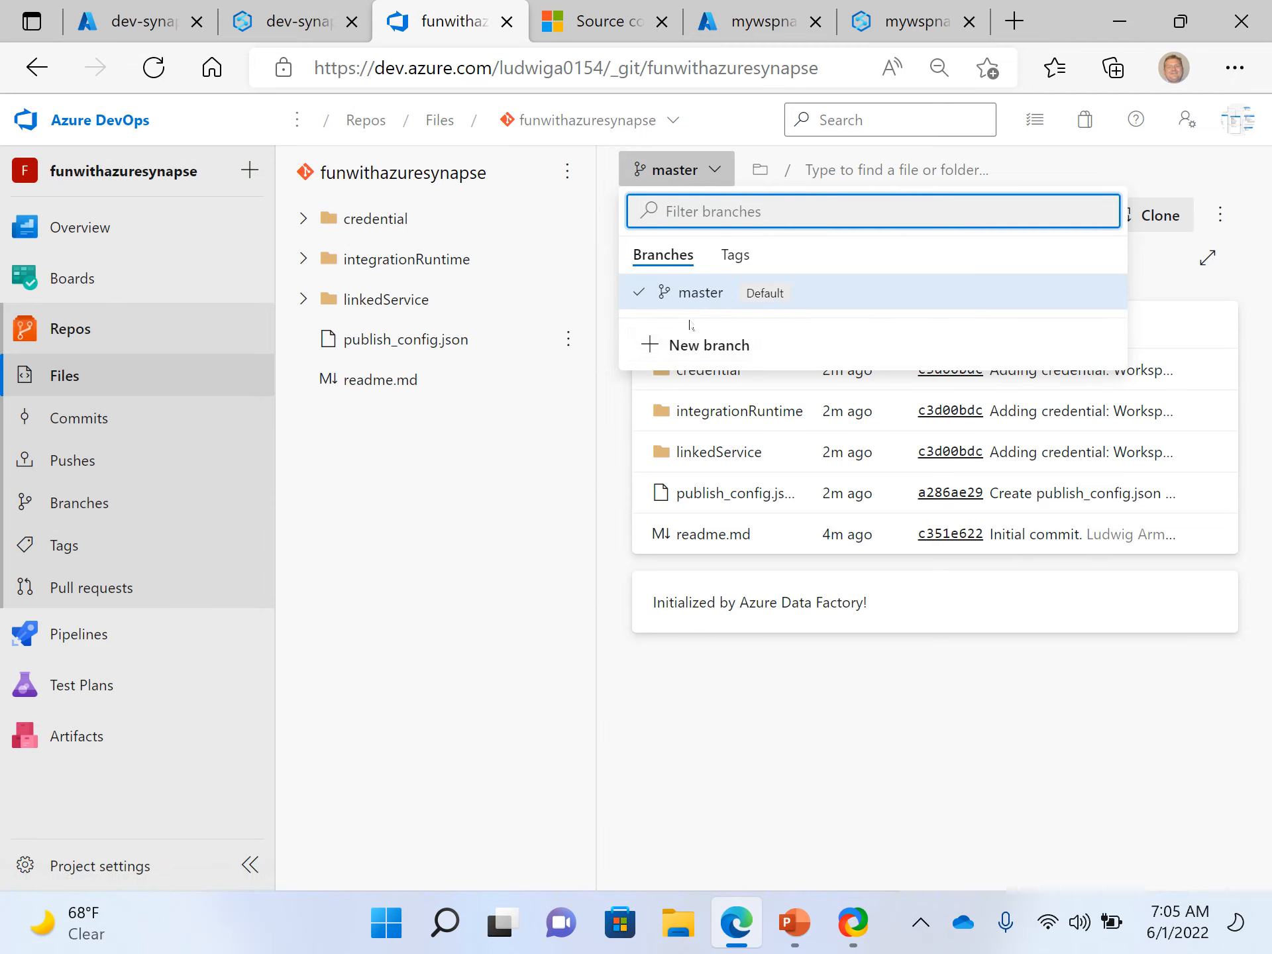
{"action": "left_click", "coordinate": [685, 277]}
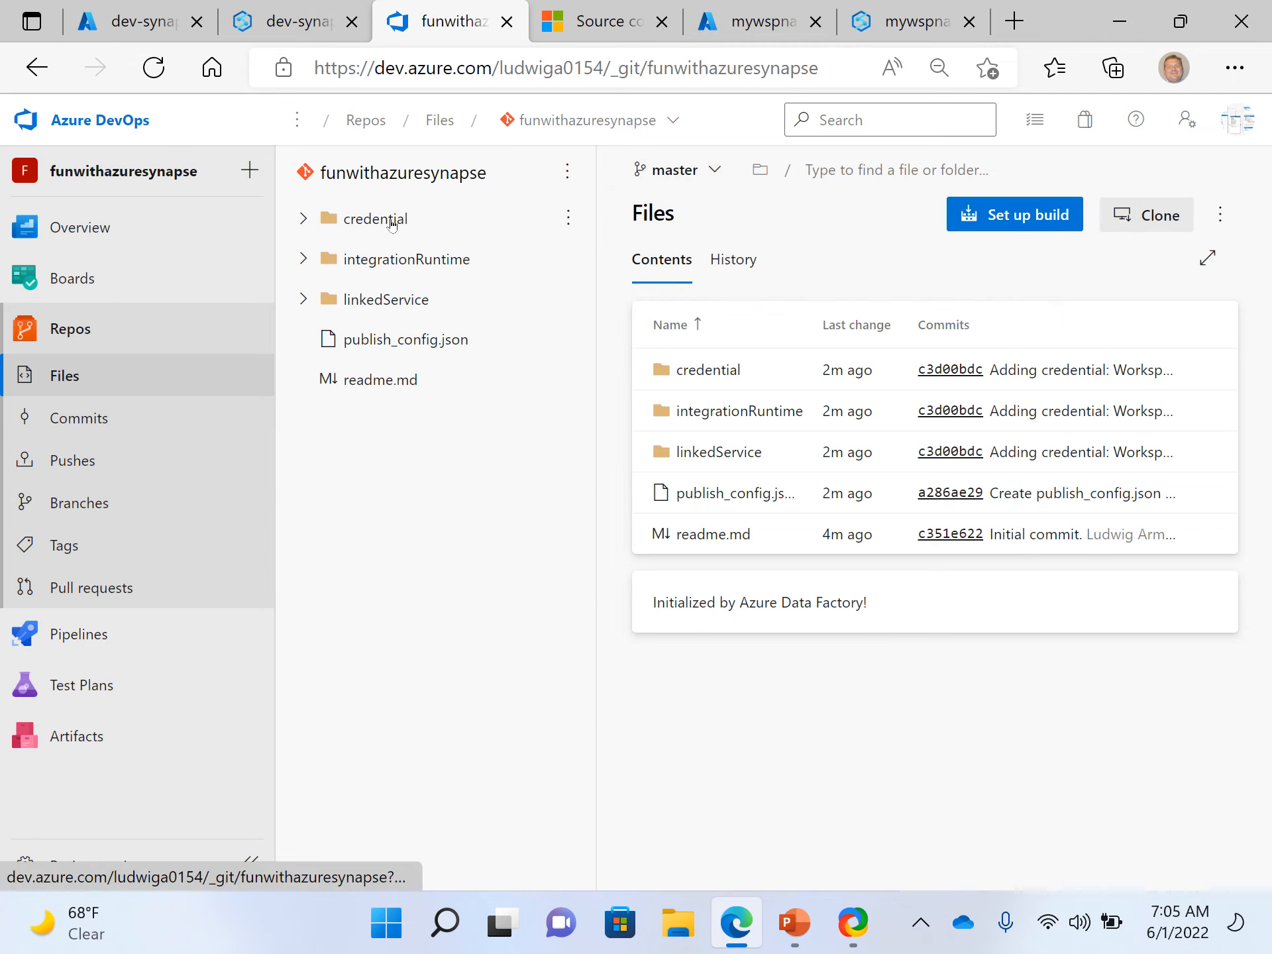
Step: Expand the credential, integrationRuntime and linkedService folders and examine the history, comparison and blame of the WorkspaceDefaultStorage.json file
{"action": "left_click", "coordinate": [320, 226]}
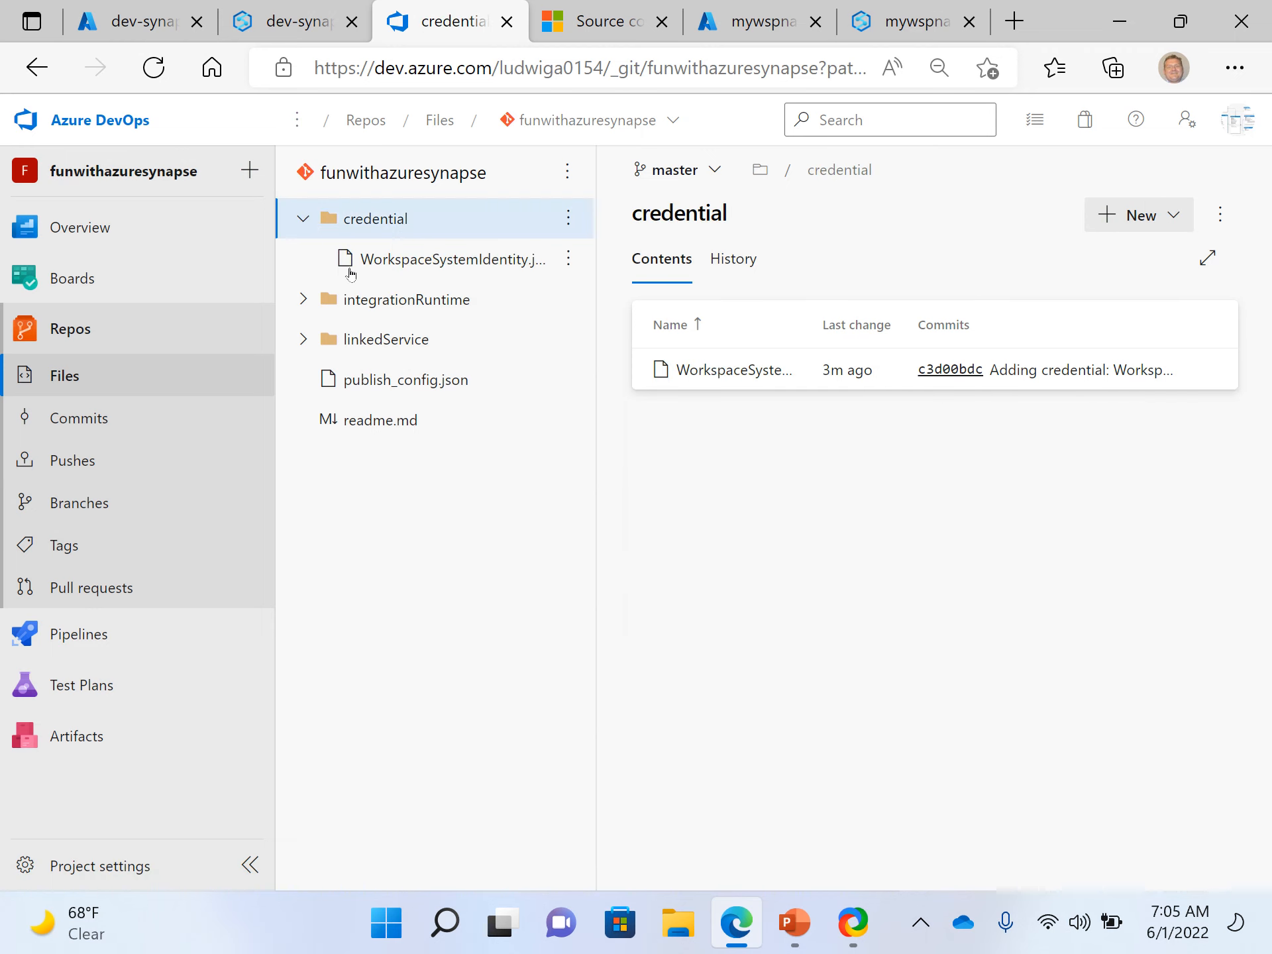
{"action": "left_click", "coordinate": [304, 300]}
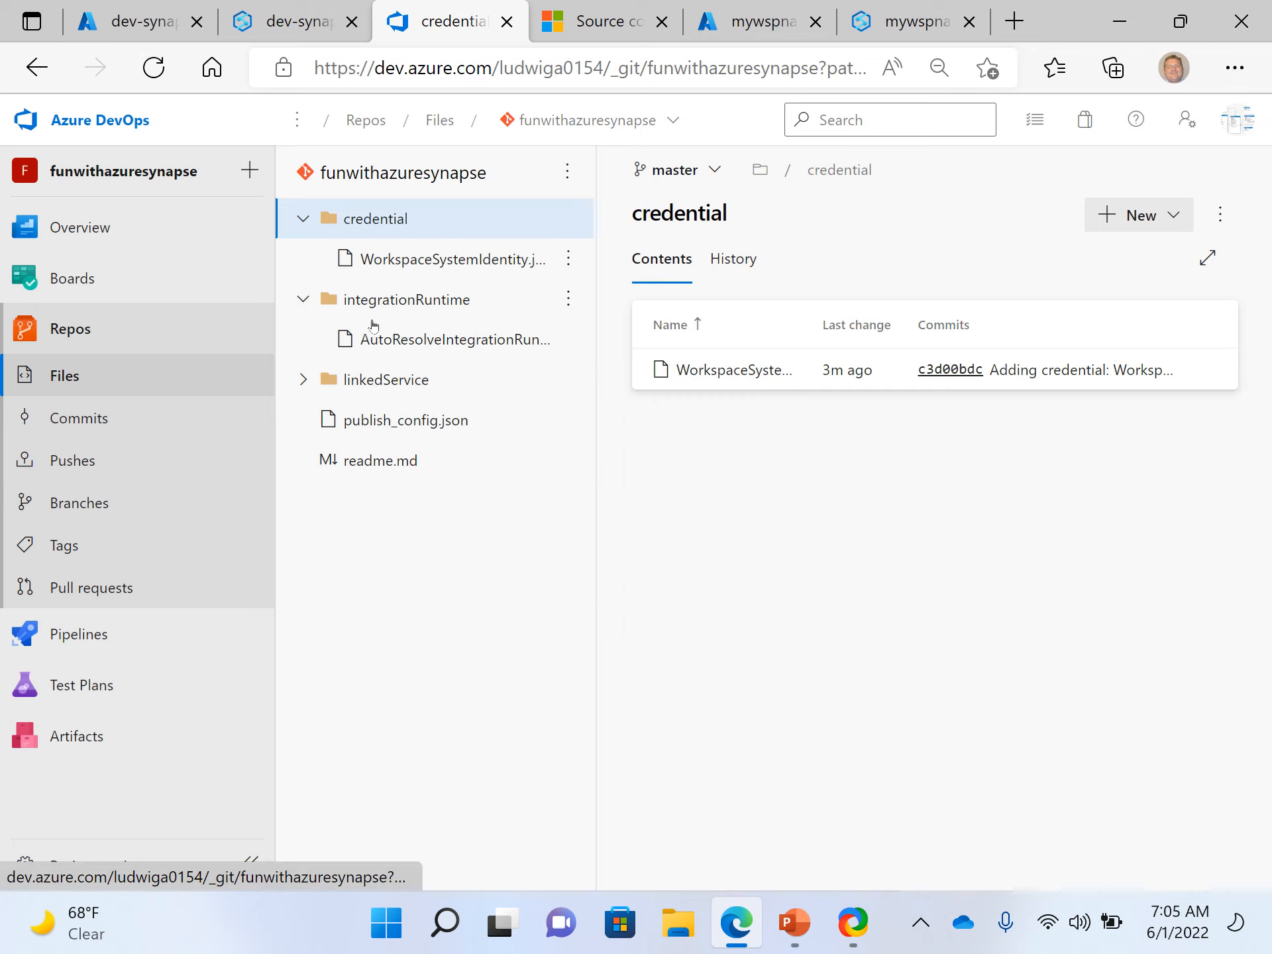
{"action": "left_click", "coordinate": [309, 388]}
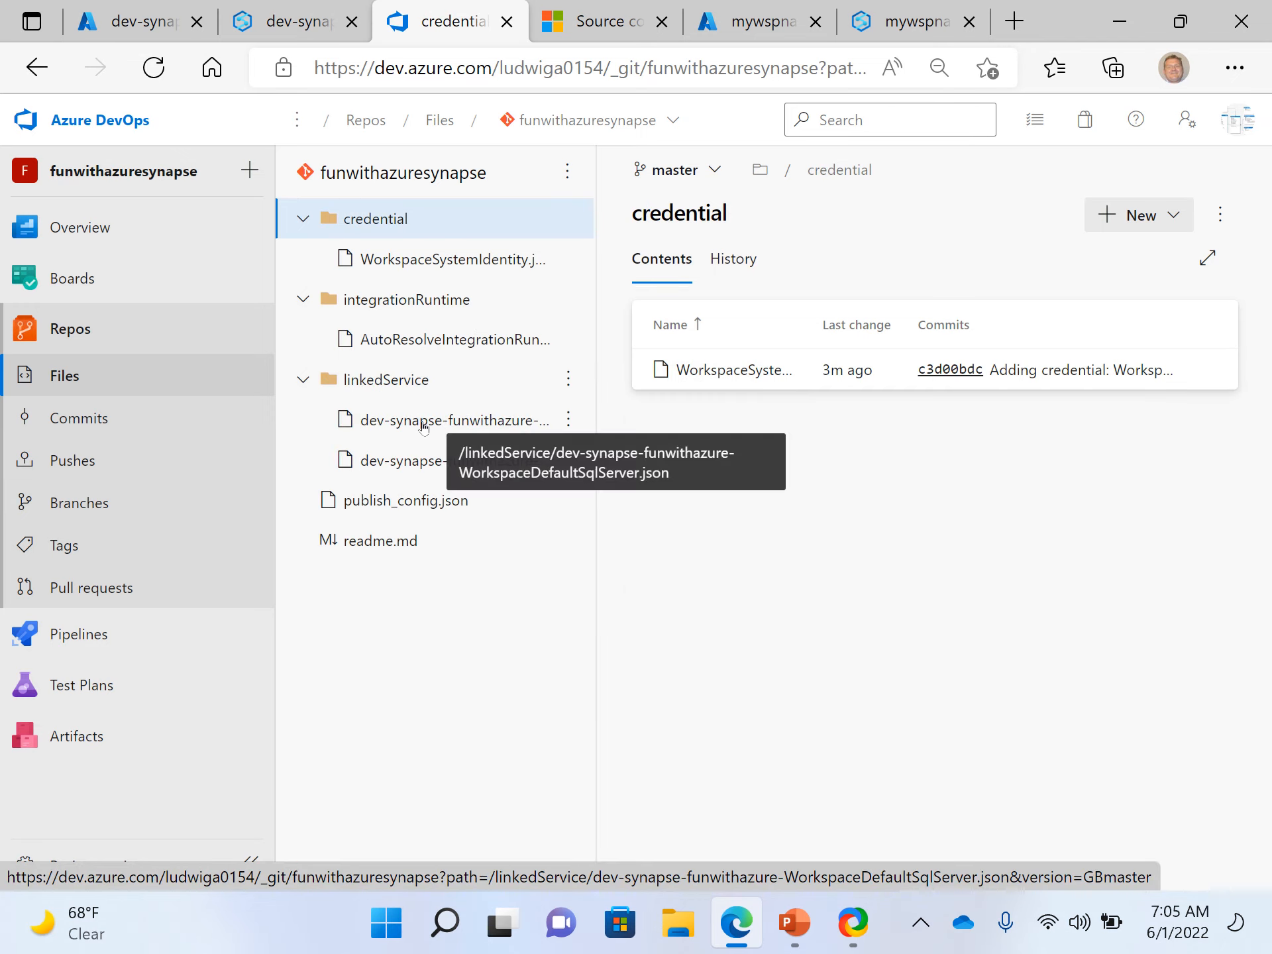
{"action": "left_click", "coordinate": [424, 464]}
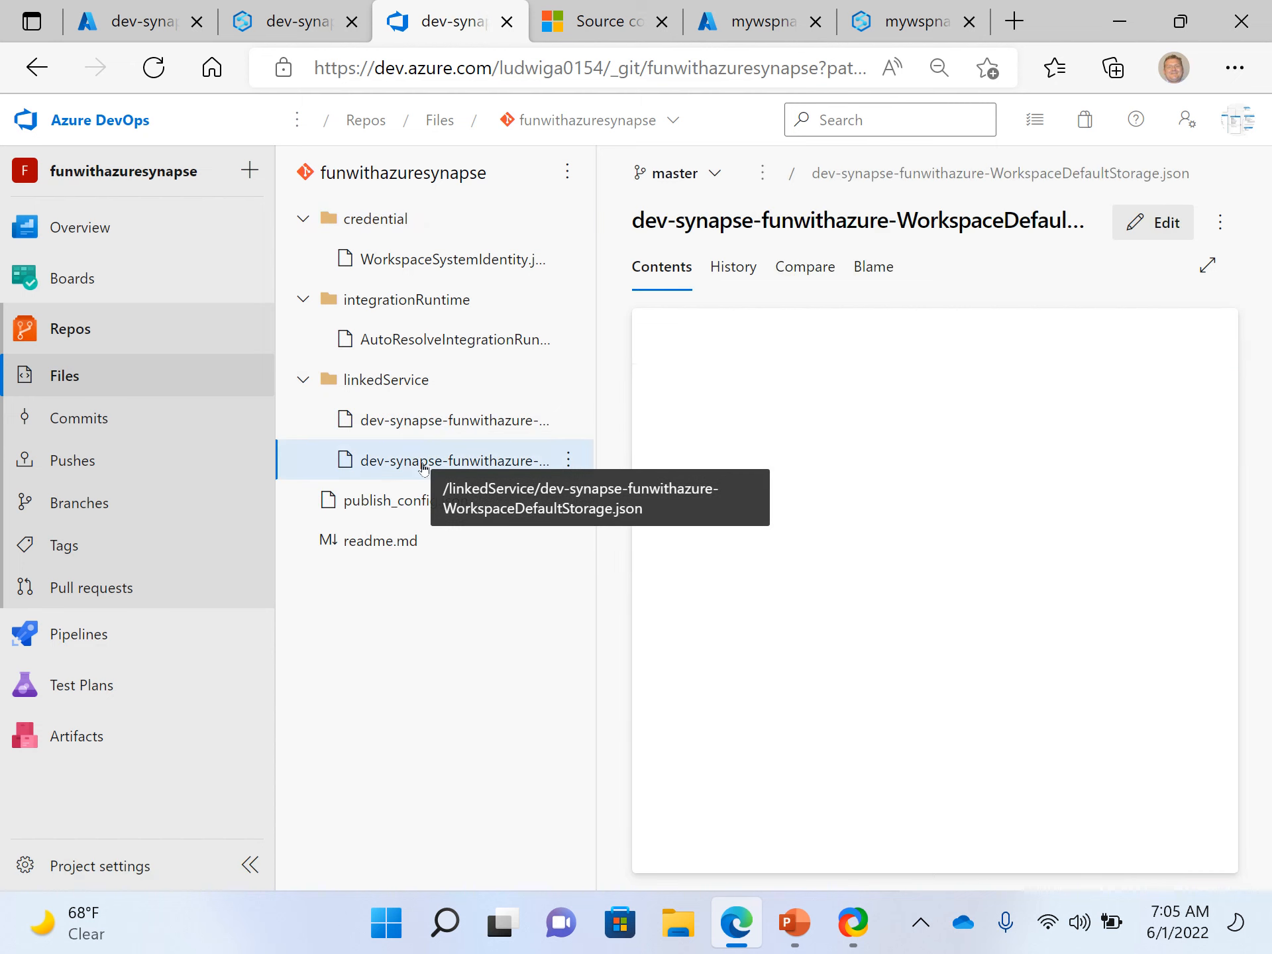
{"action": "left_click", "coordinate": [734, 286]}
{"action": "left_click", "coordinate": [832, 276]}
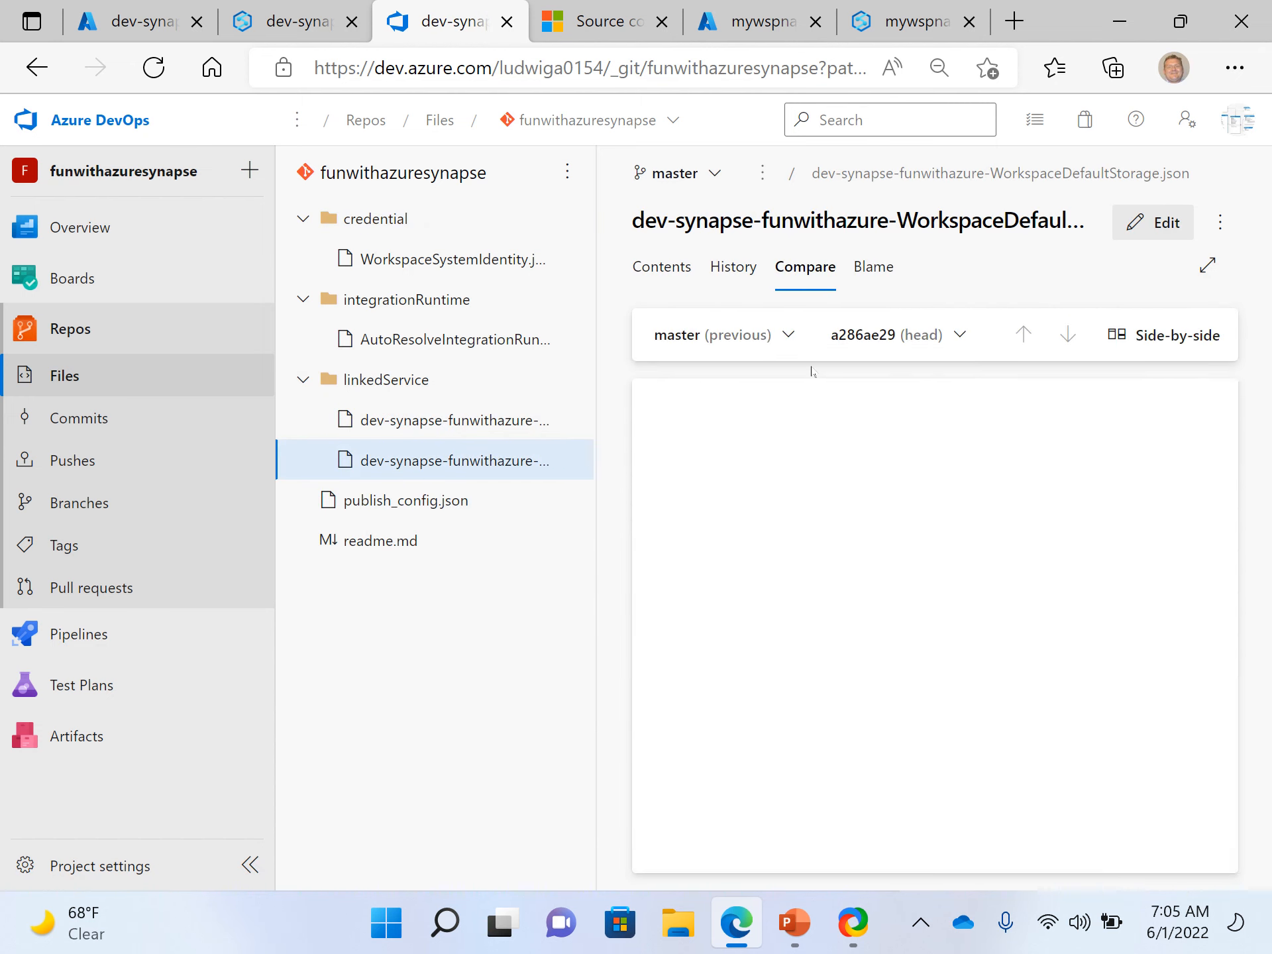
{"action": "left_click", "coordinate": [882, 266]}
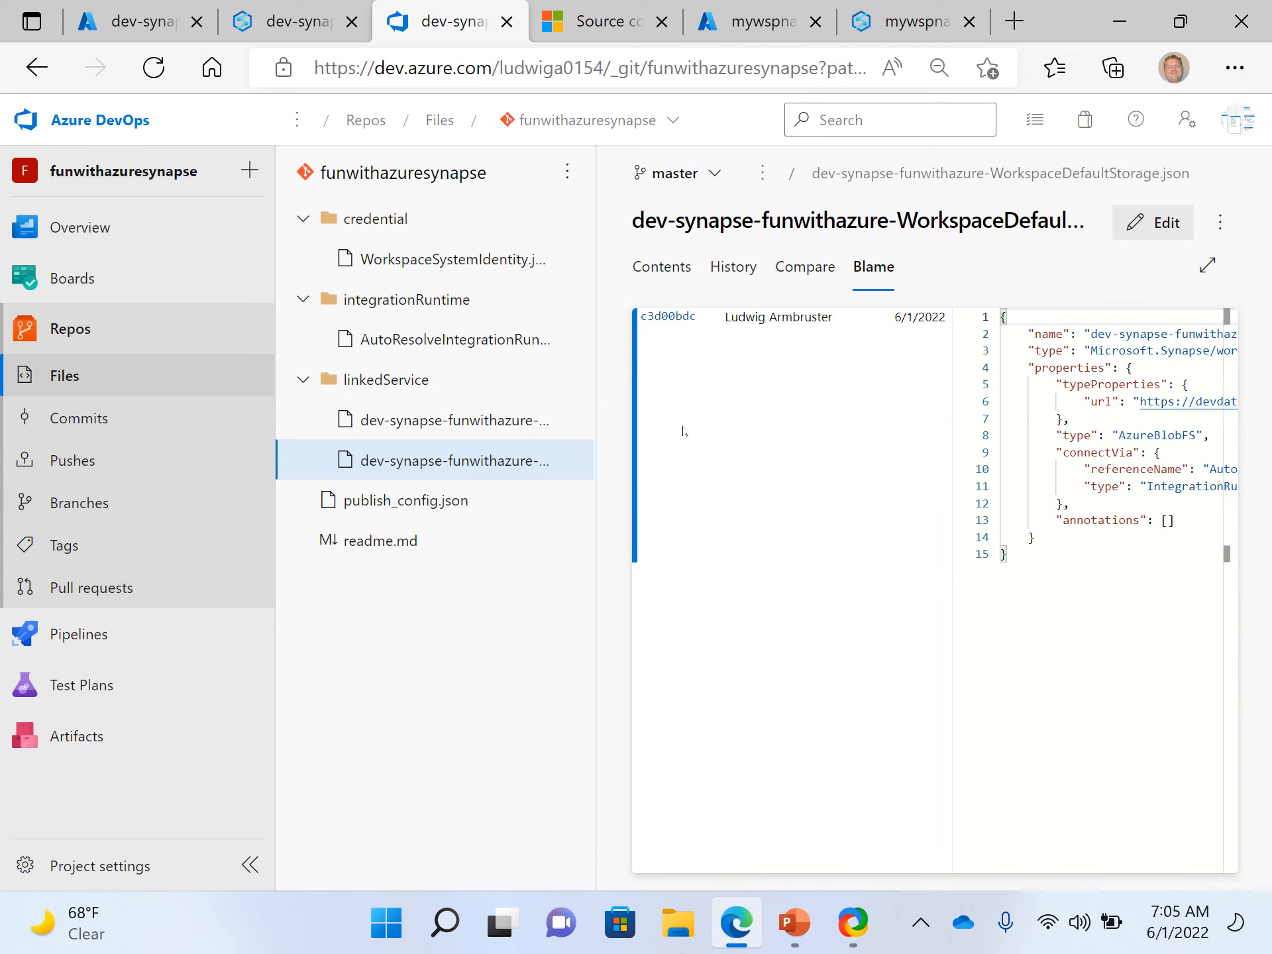
{"action": "left_click", "coordinate": [666, 275]}
Step: View the repository's commits, pushes and branches
{"action": "left_click", "coordinate": [89, 417]}
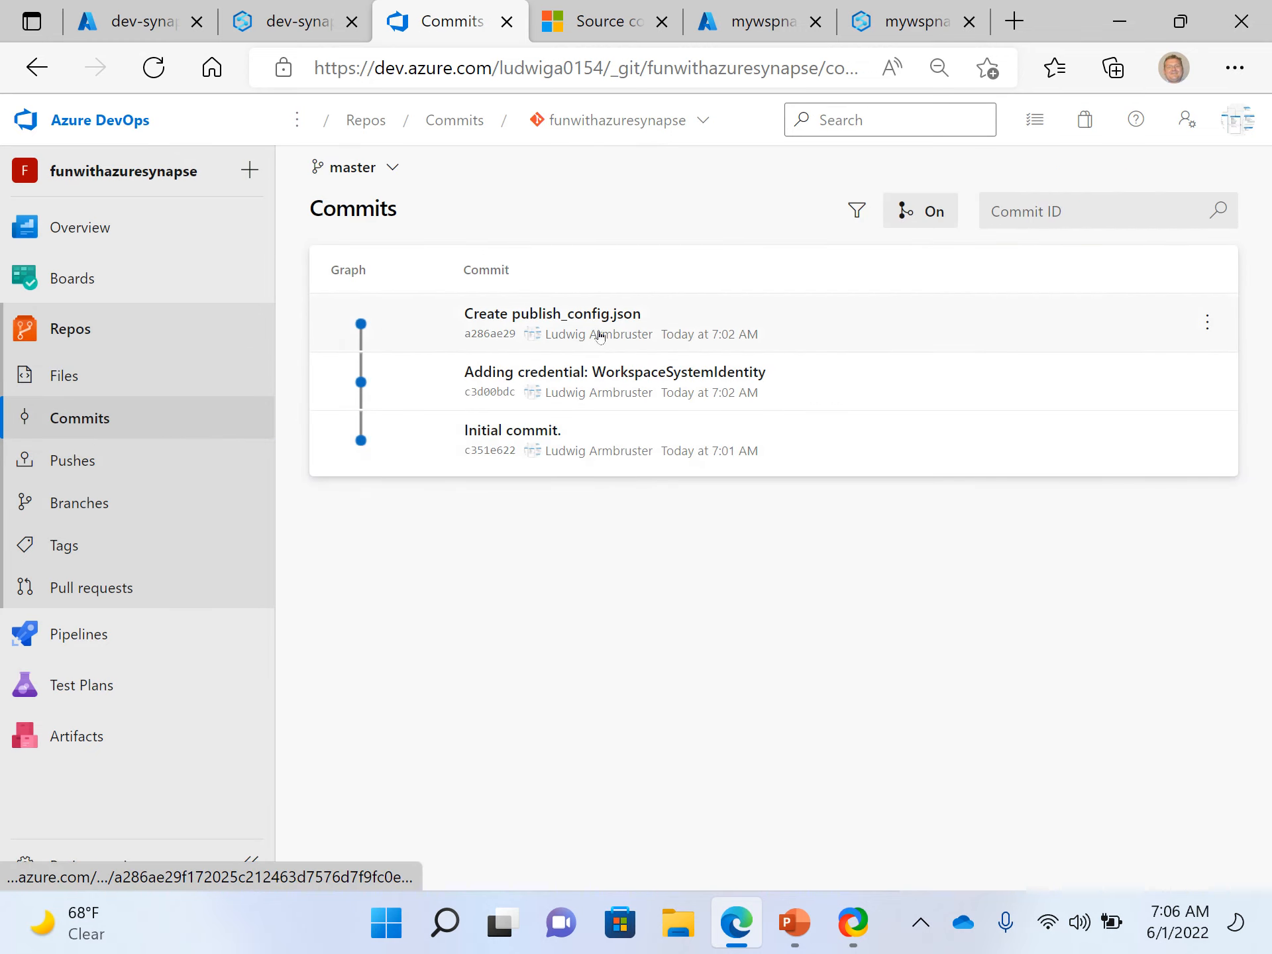
{"action": "left_click", "coordinate": [71, 462]}
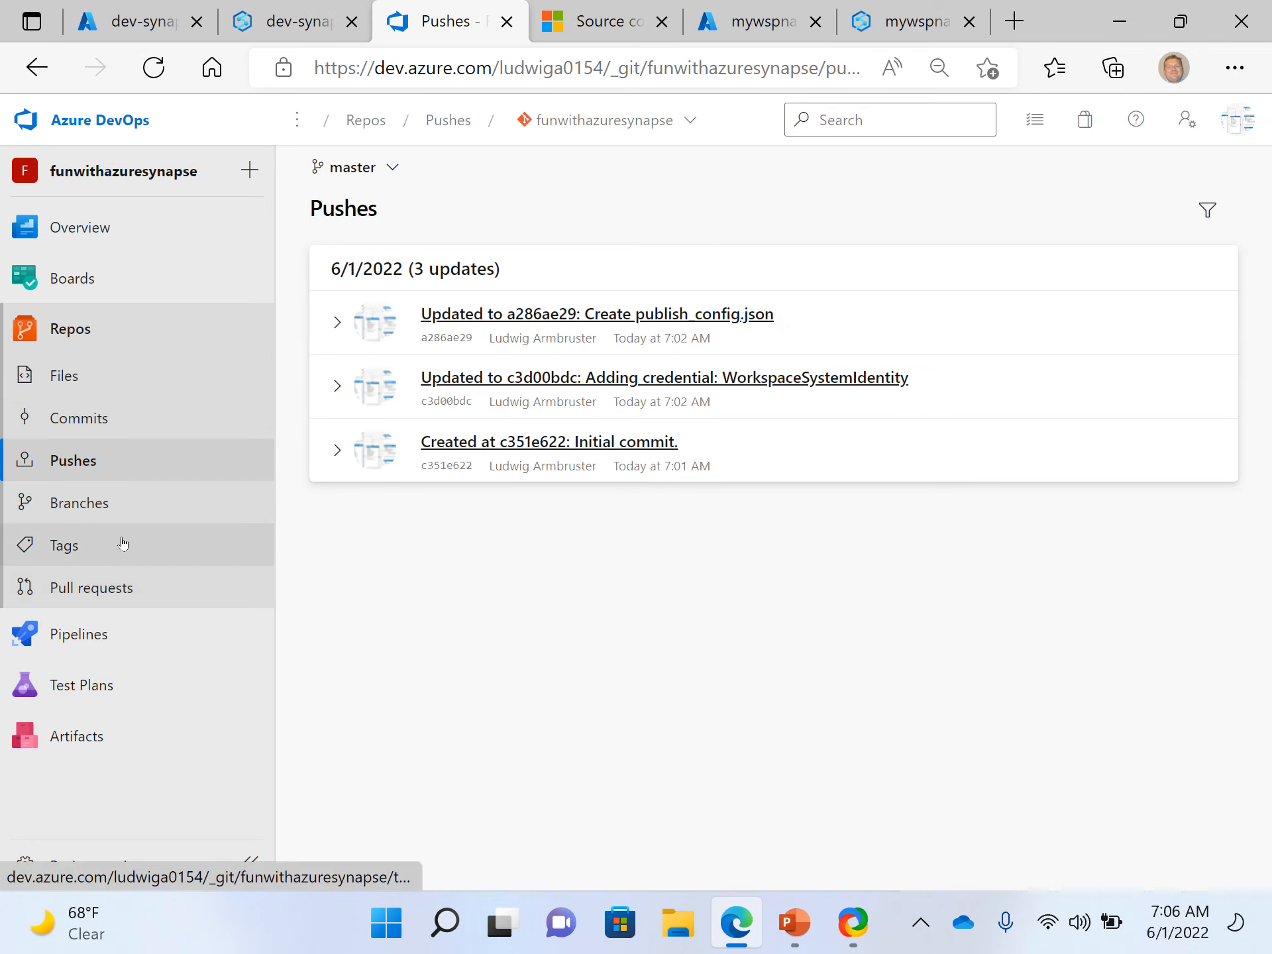
{"action": "left_click", "coordinate": [90, 505]}
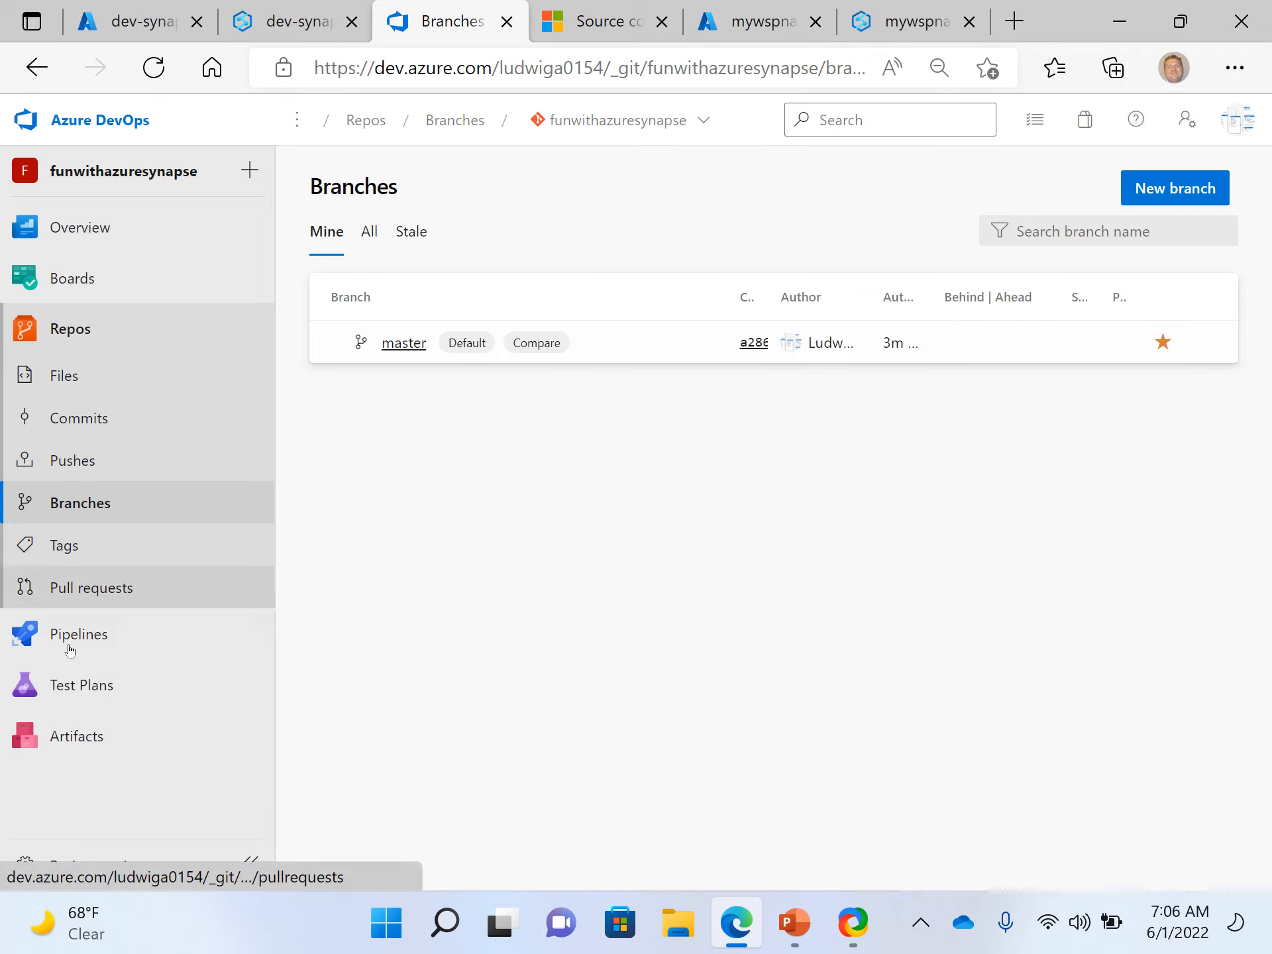
Step: Return to the dev-synapse-funwithazure Synapse Studio and create a branch named featurebranch001 based on the master branch
{"action": "left_click", "coordinate": [290, 30]}
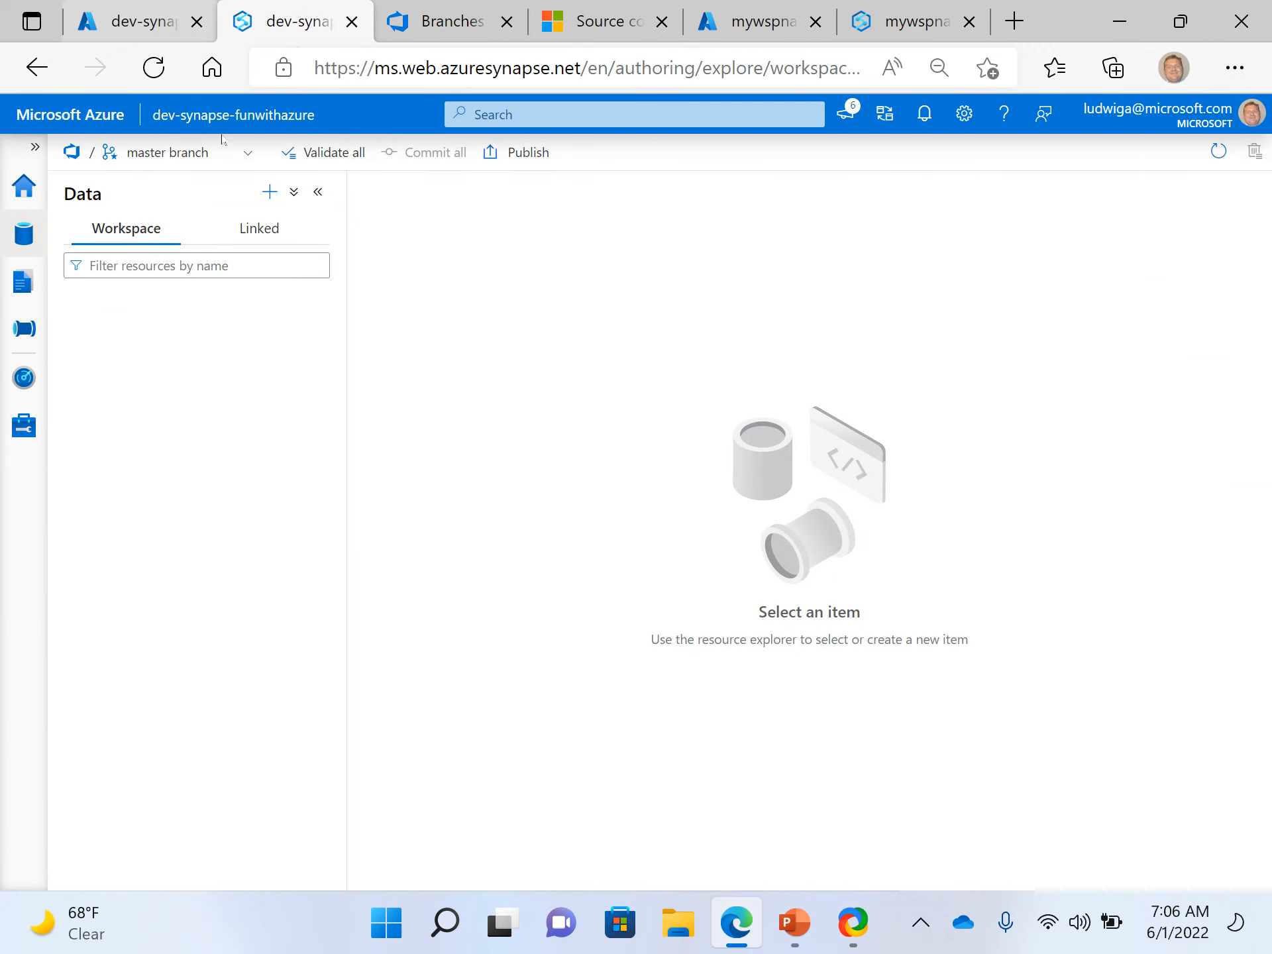
{"action": "left_click", "coordinate": [252, 152]}
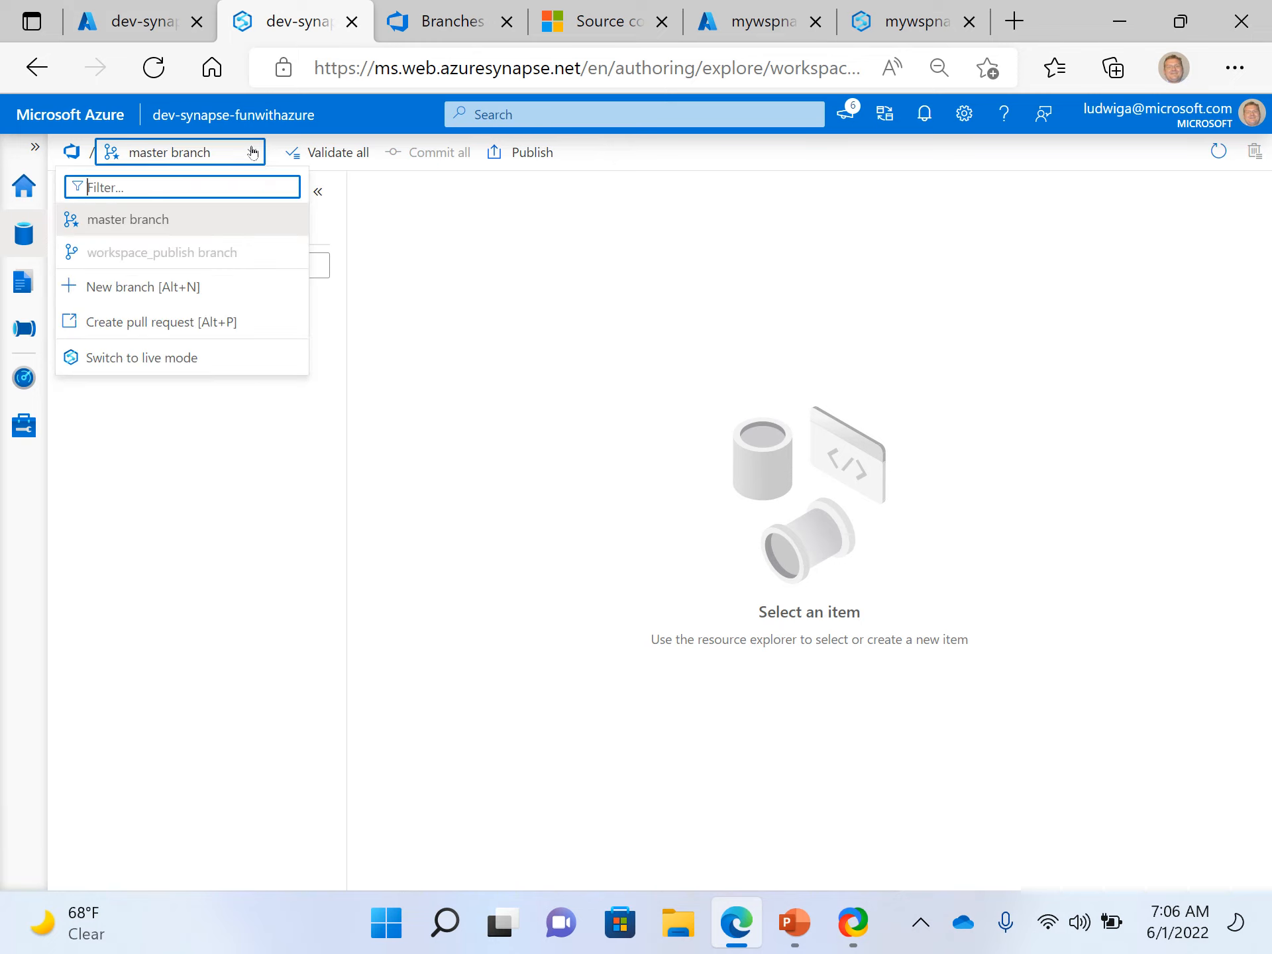
{"action": "left_click", "coordinate": [169, 291]}
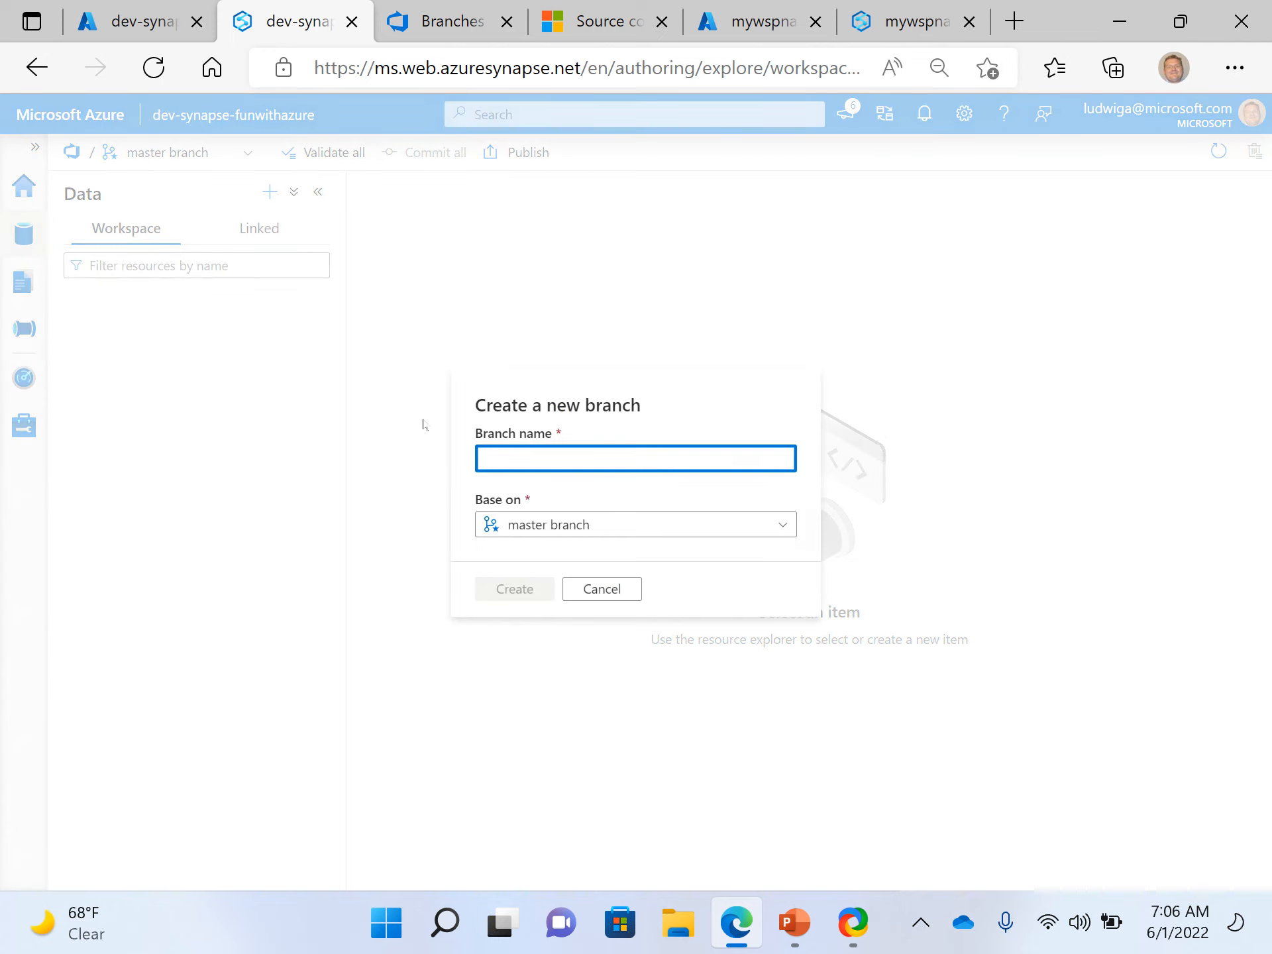
{"action": "type", "text": "featurebranch001"}
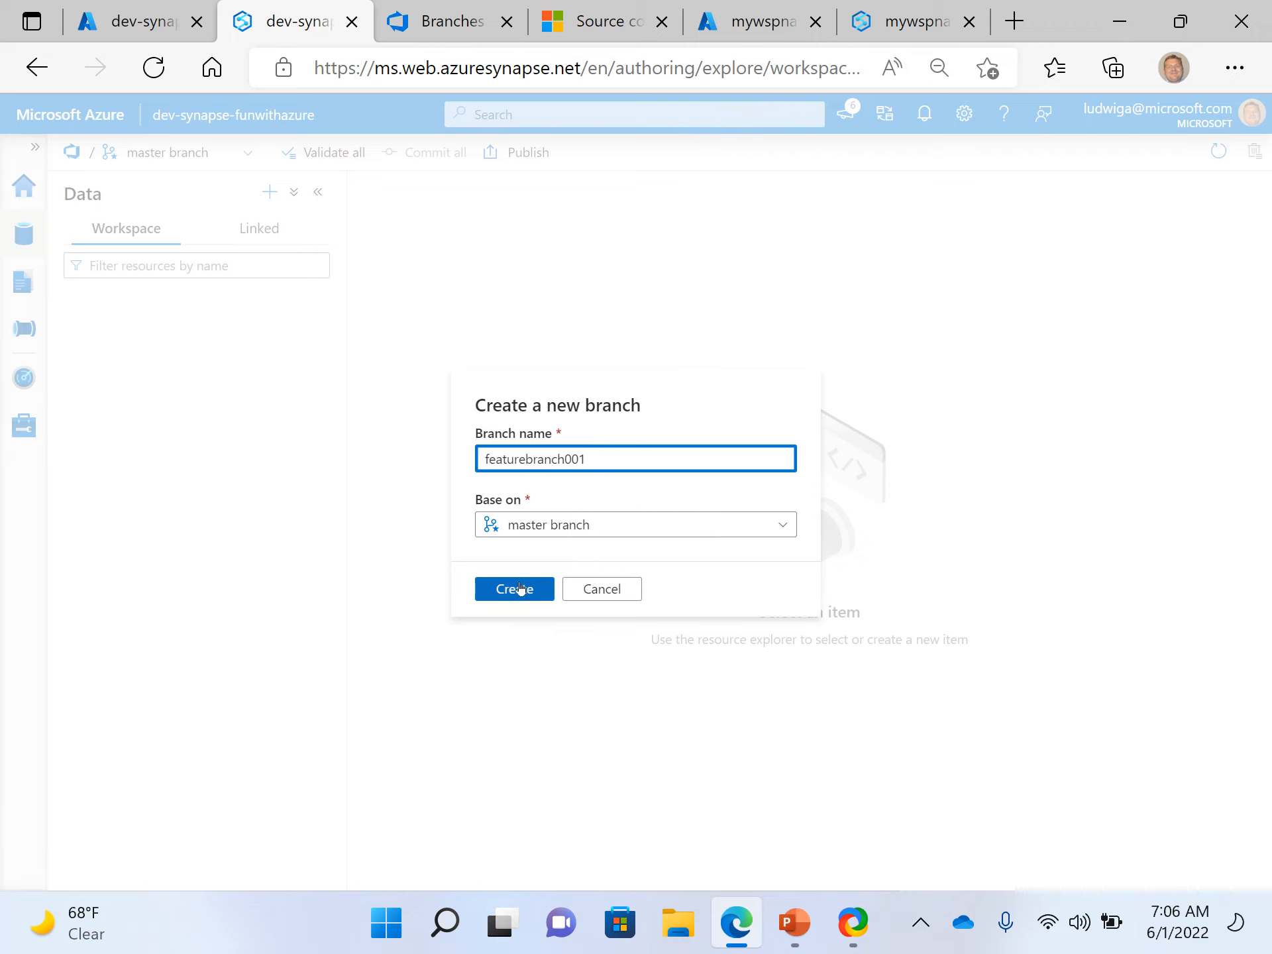
{"action": "left_click", "coordinate": [604, 534]}
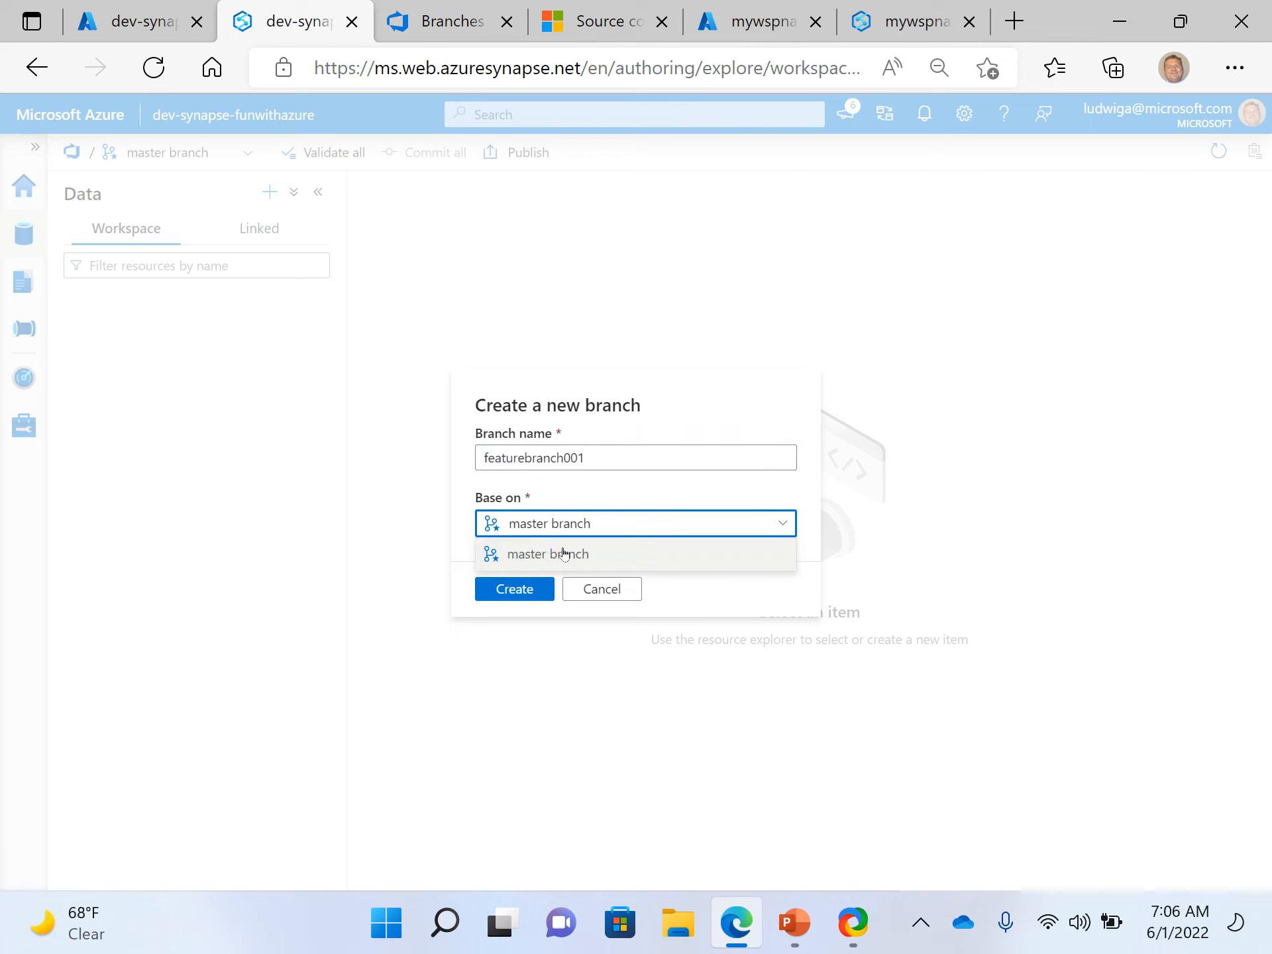
{"action": "left_click", "coordinate": [564, 554]}
{"action": "left_click", "coordinate": [782, 522]}
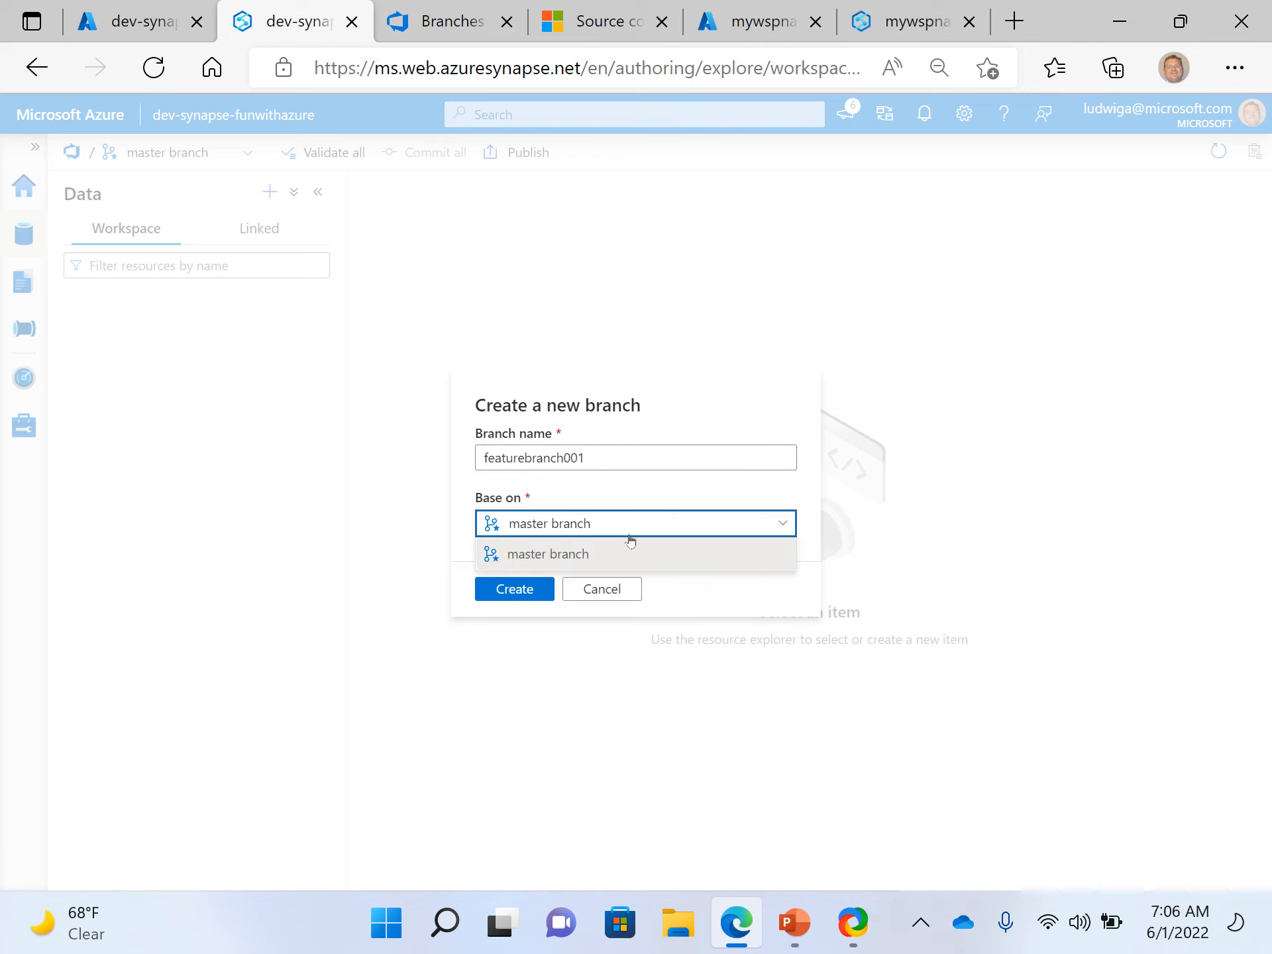
{"action": "left_click", "coordinate": [534, 556]}
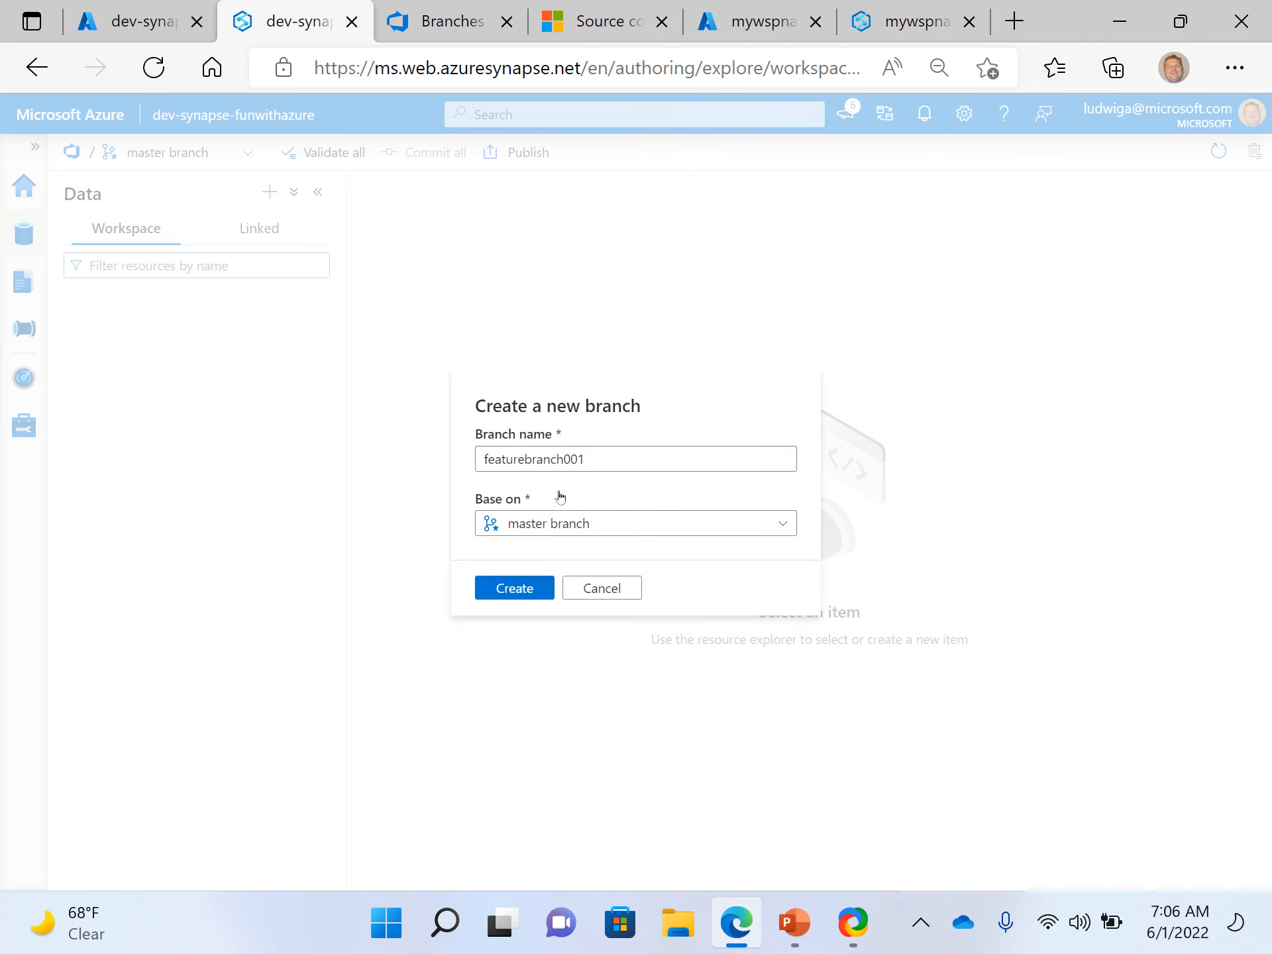
{"action": "left_click", "coordinate": [512, 589]}
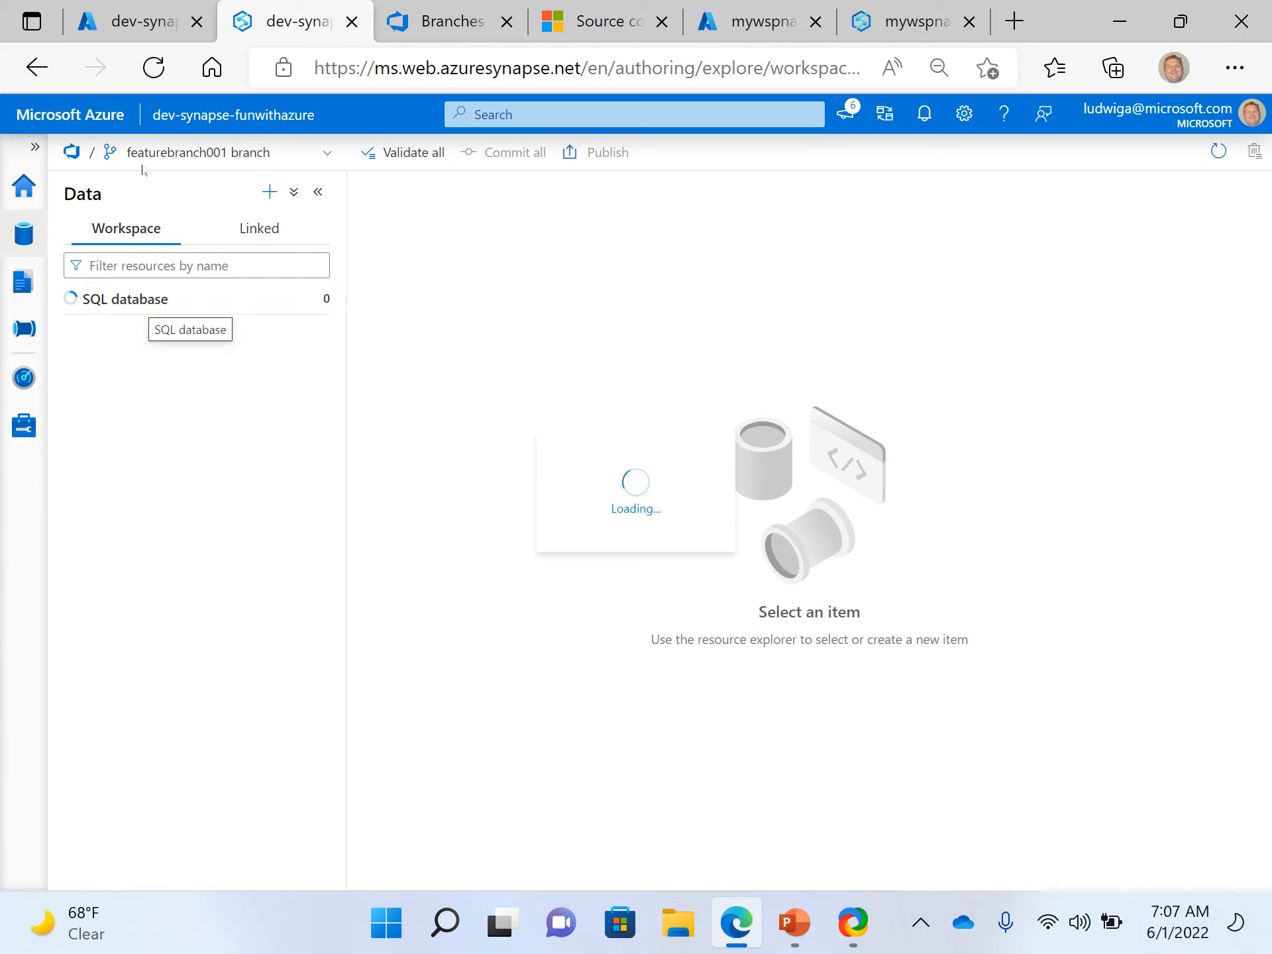
Step: Refresh the Branches page in Azure DevOps to check for featurebranch001, and return to Synapse Studio
{"action": "left_click", "coordinate": [434, 26]}
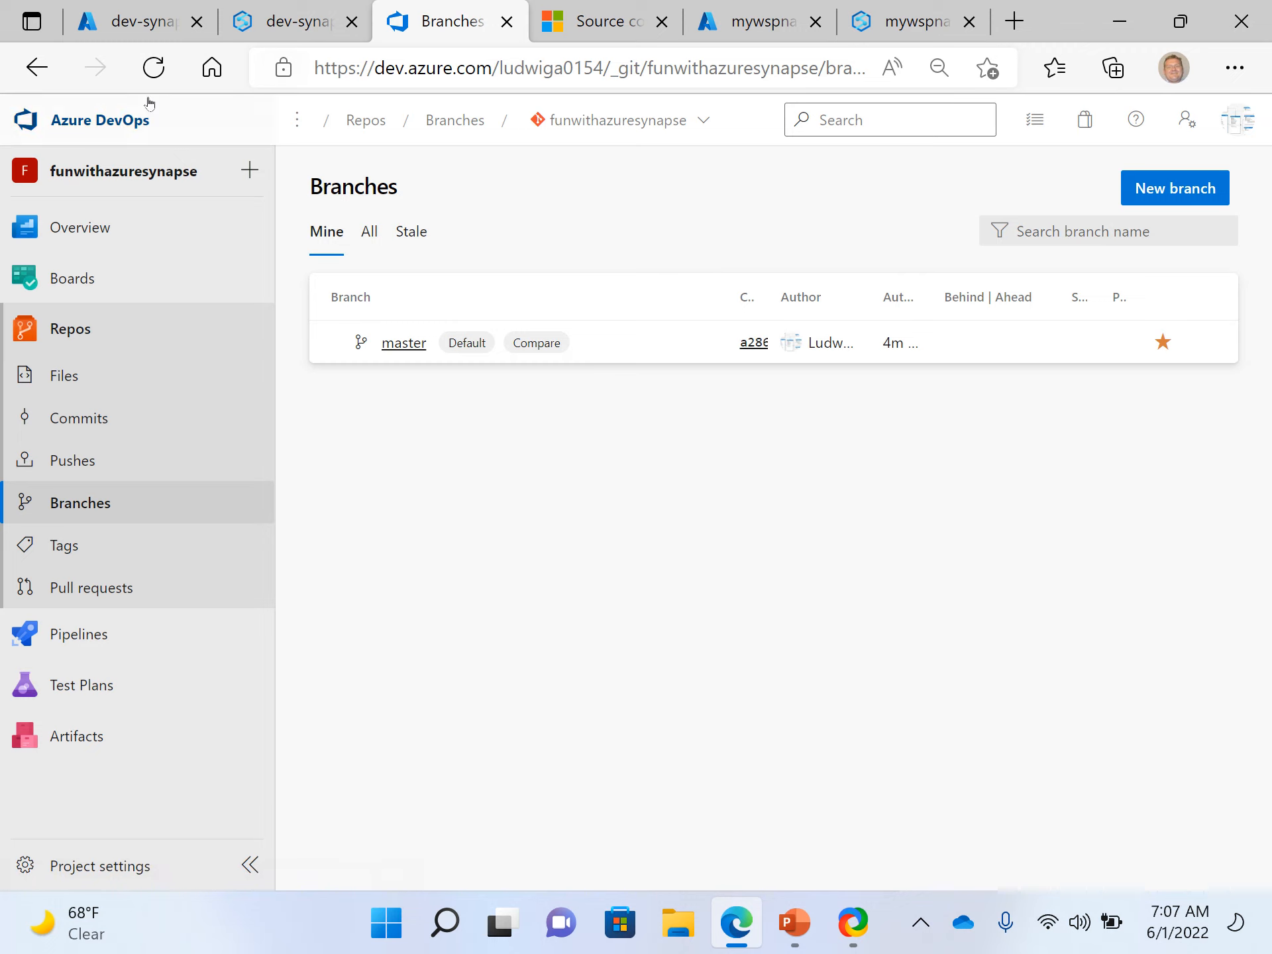
{"action": "left_click", "coordinate": [153, 66]}
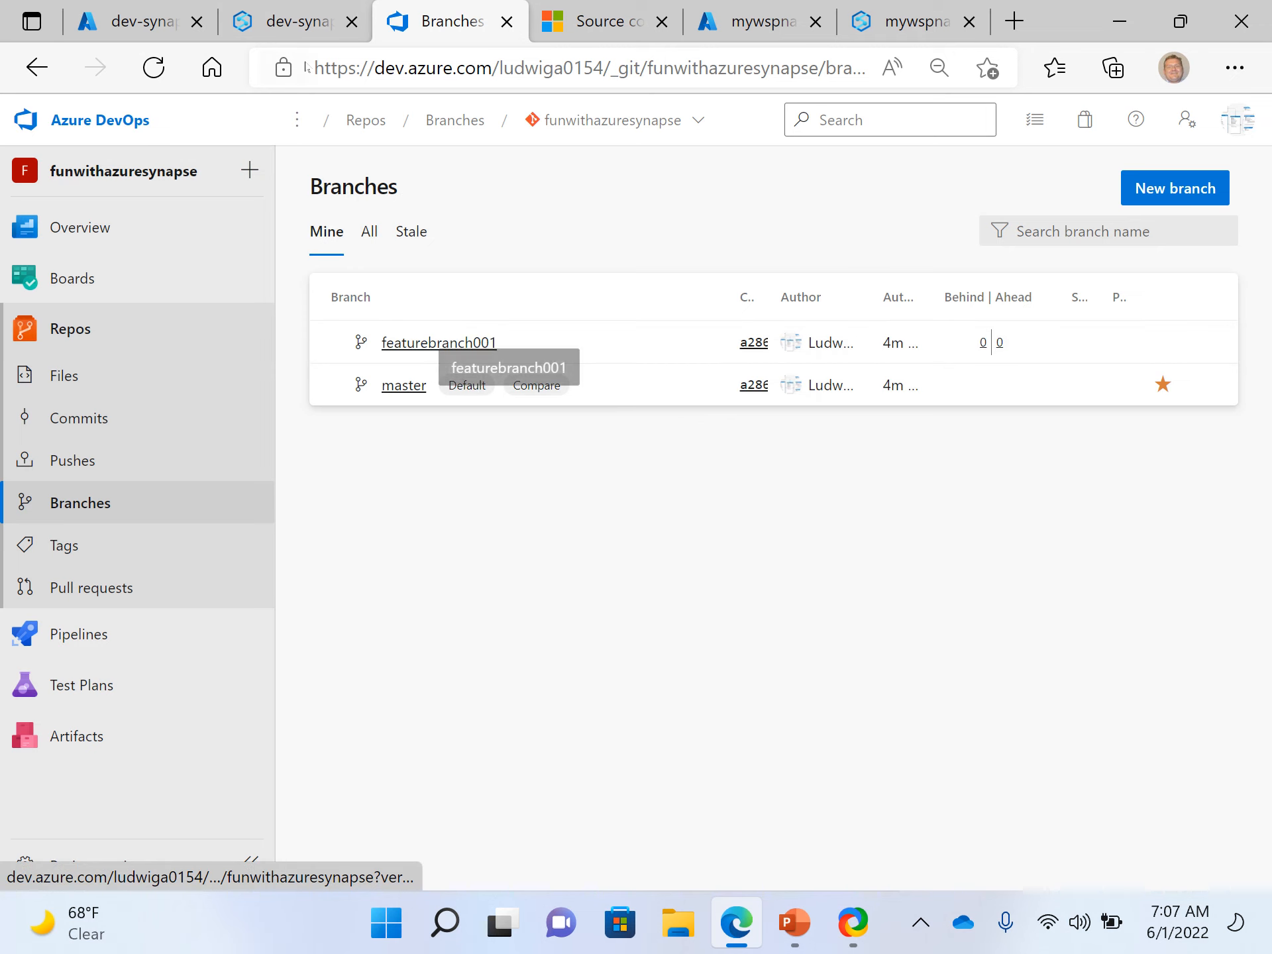
{"action": "left_click", "coordinate": [309, 26]}
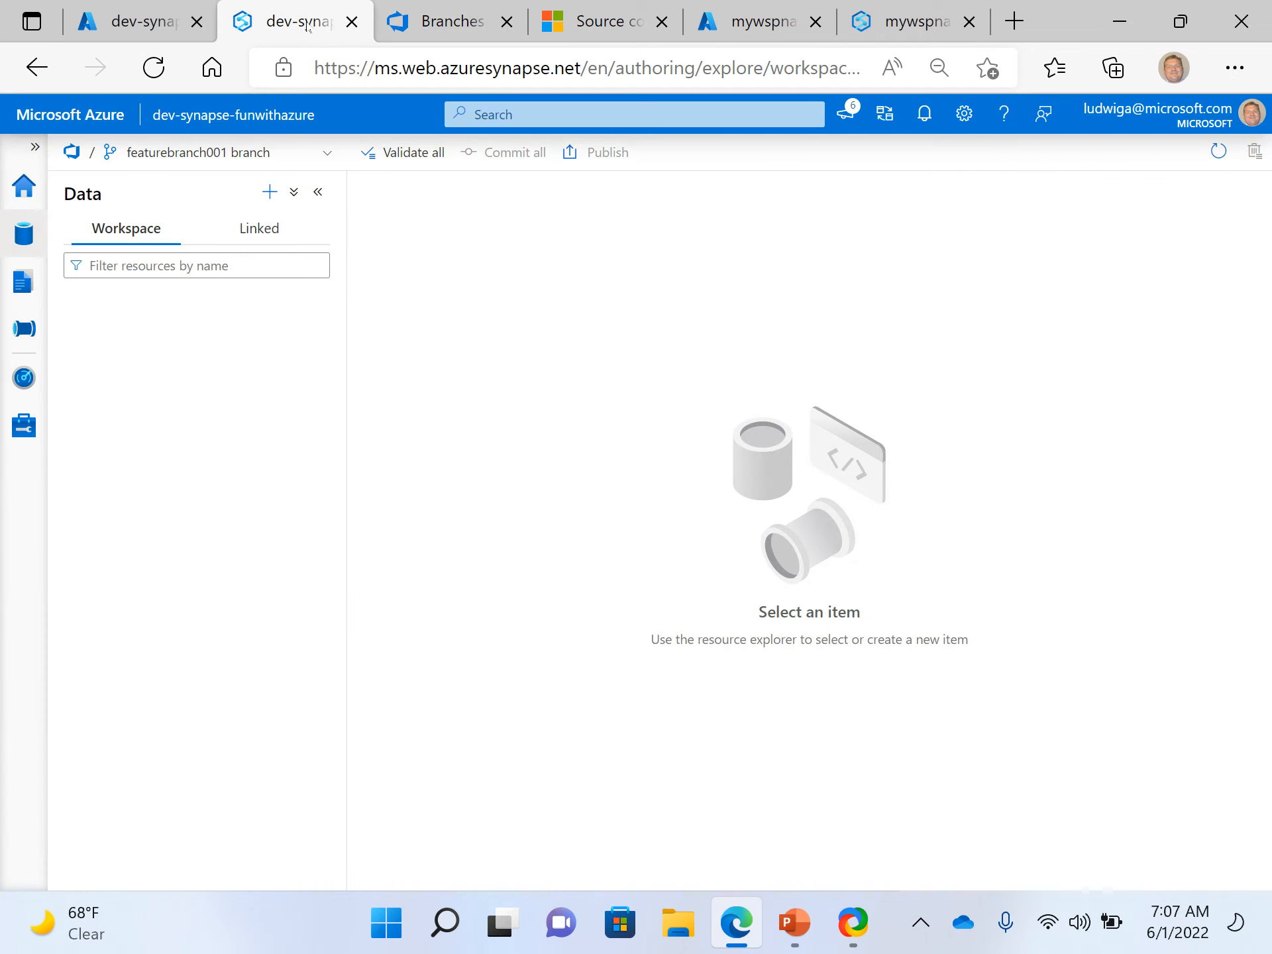
Step: Create a SQL script in the Develop hub containing the line "Test Script 101" followed by two line breaks
{"action": "left_click", "coordinate": [29, 295]}
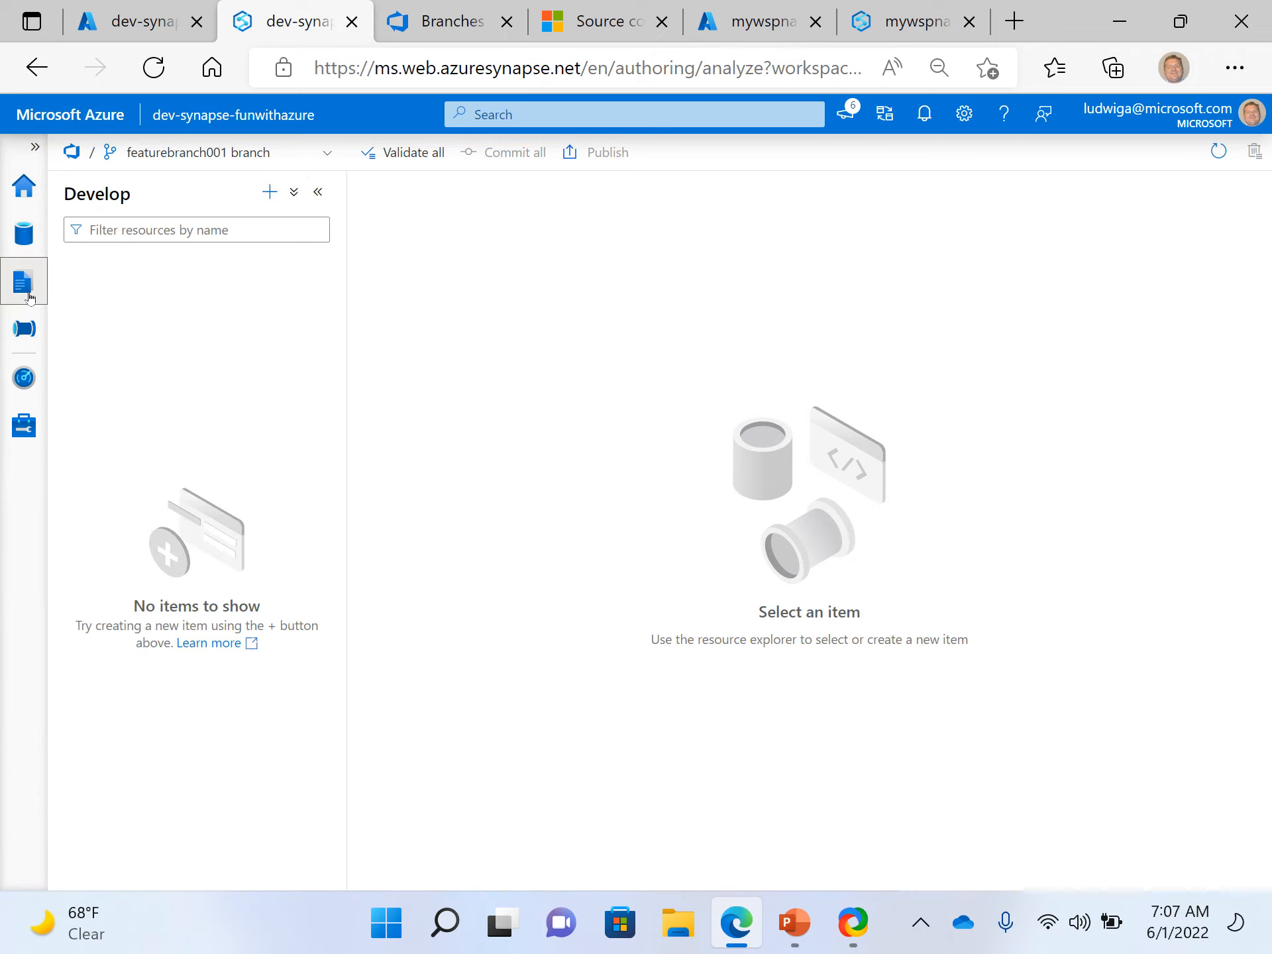
{"action": "left_click", "coordinate": [270, 192]}
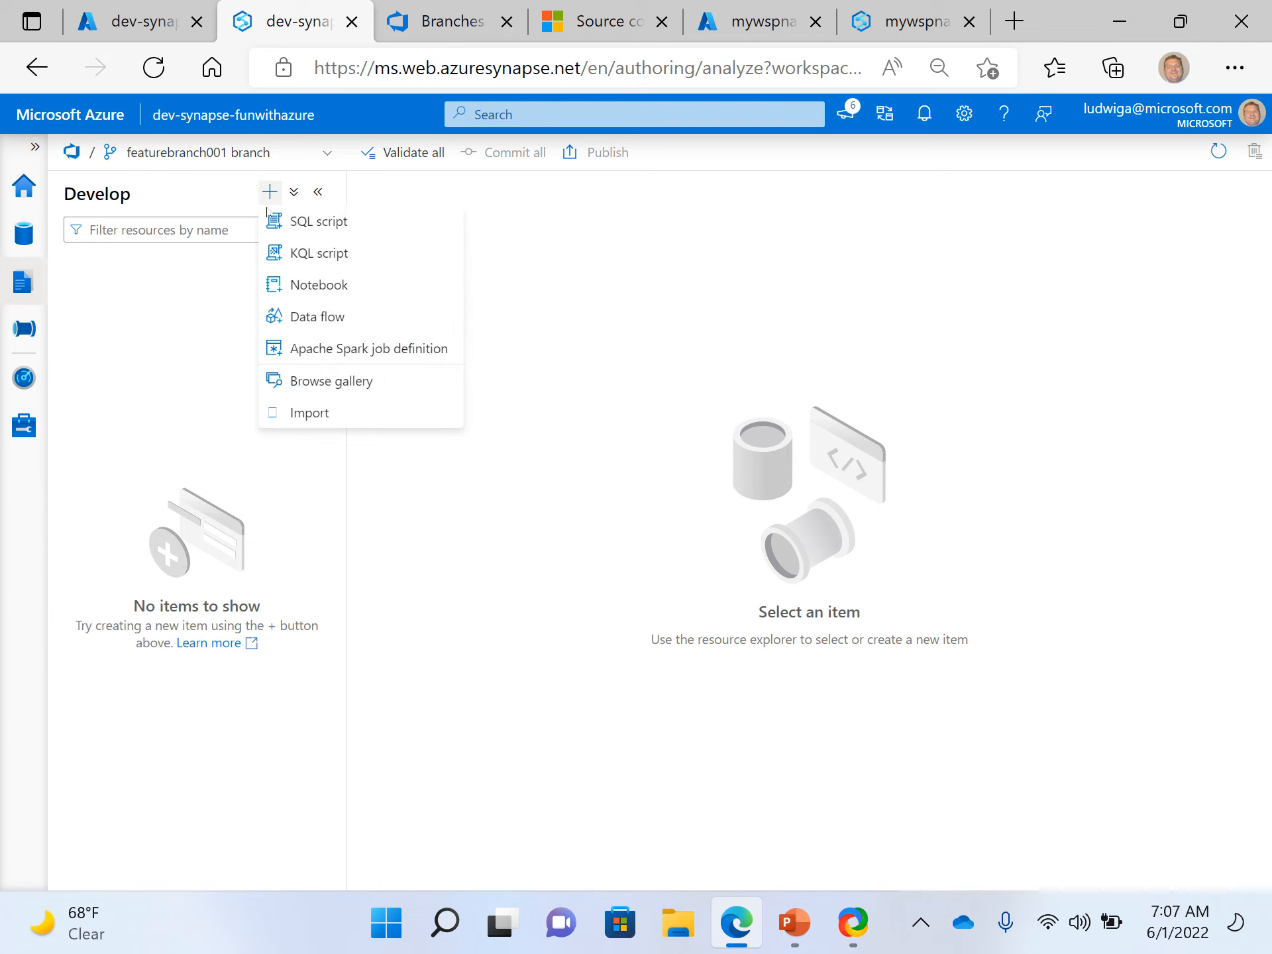
{"action": "left_click", "coordinate": [338, 226]}
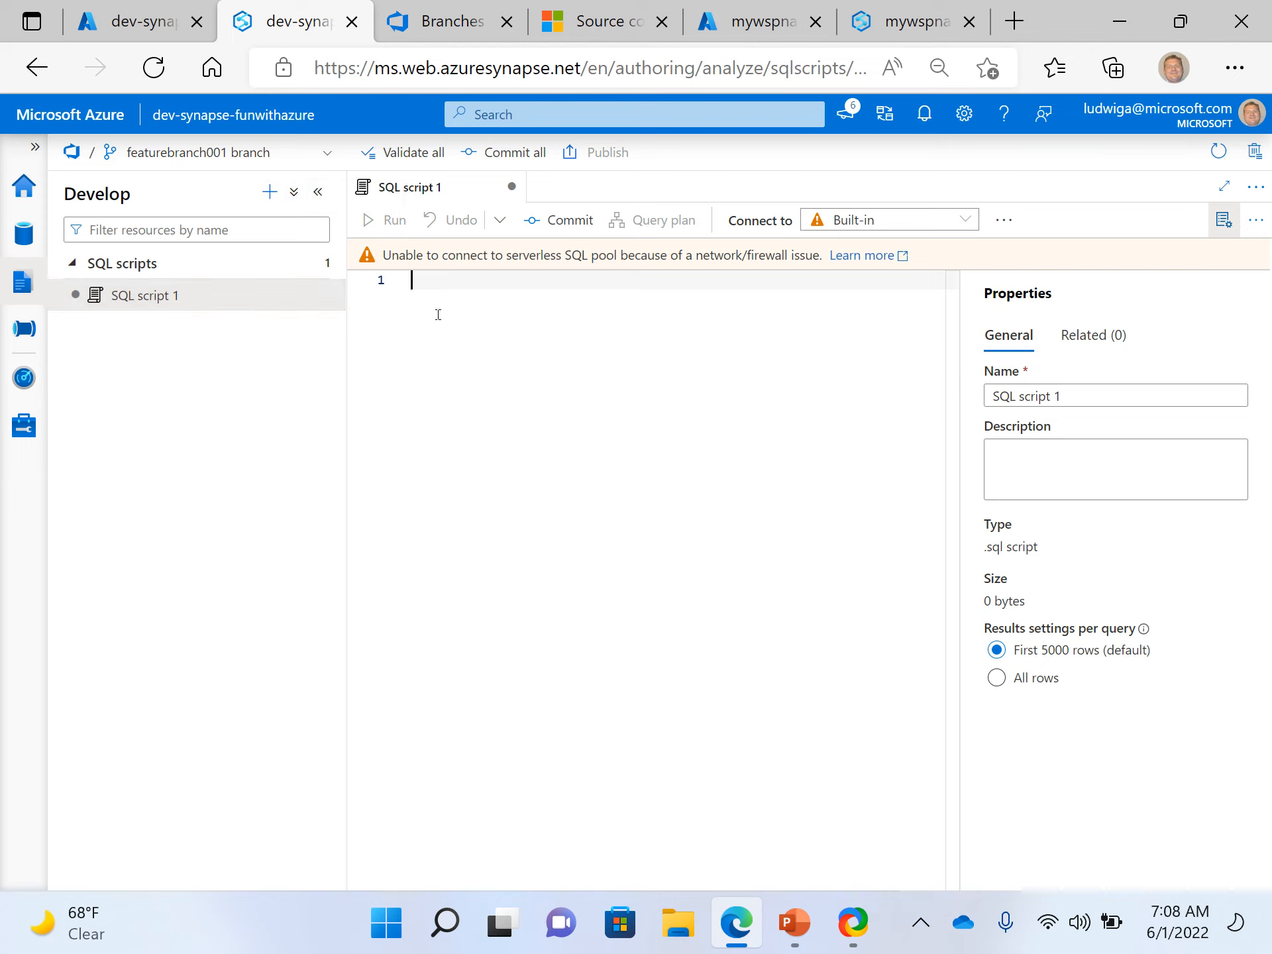
{"action": "type", "text": "Test Script 101"}
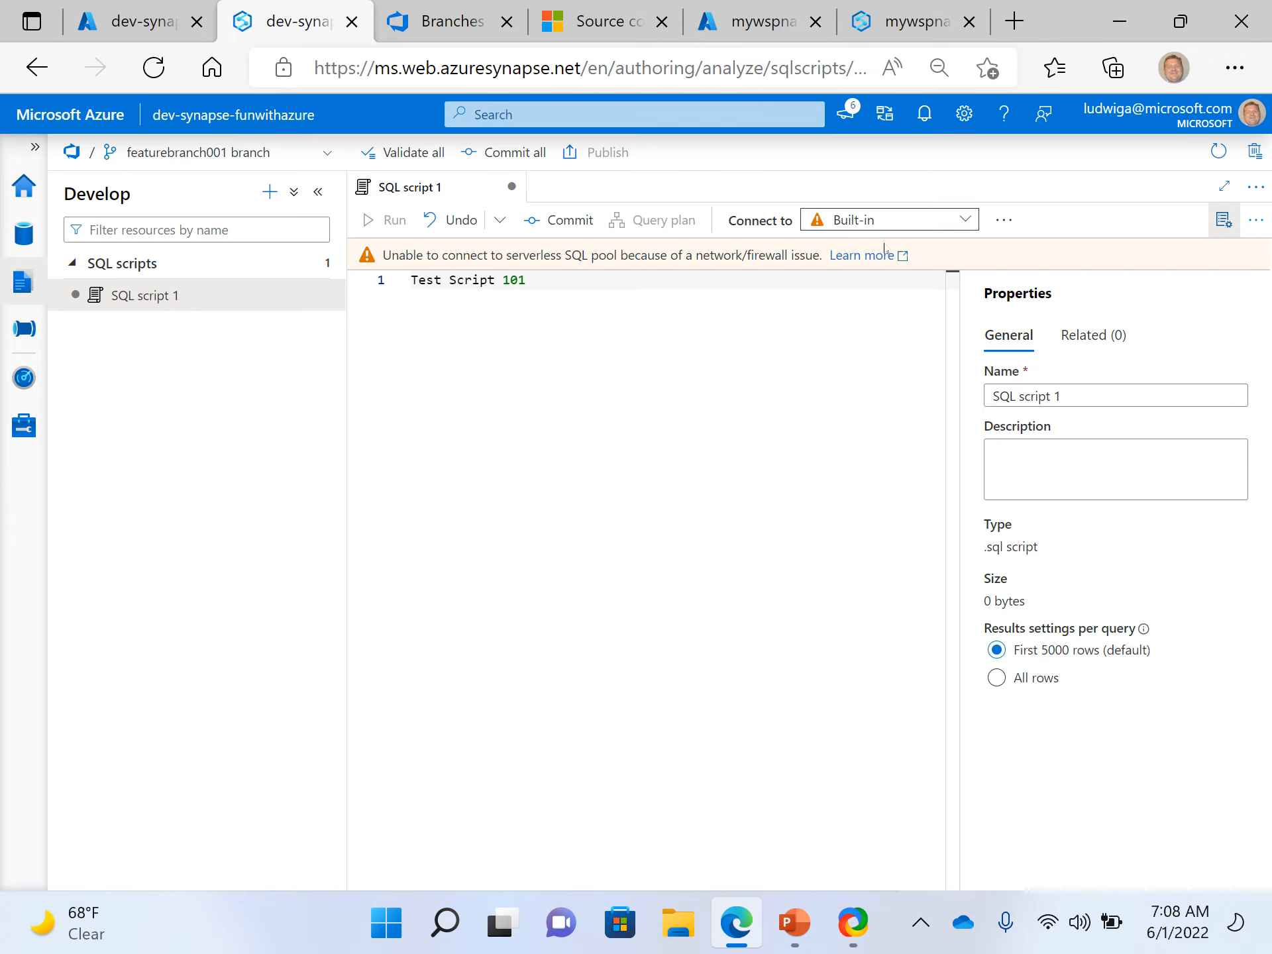
{"action": "key", "text": "Return"}
{"action": "key", "text": "Return"}
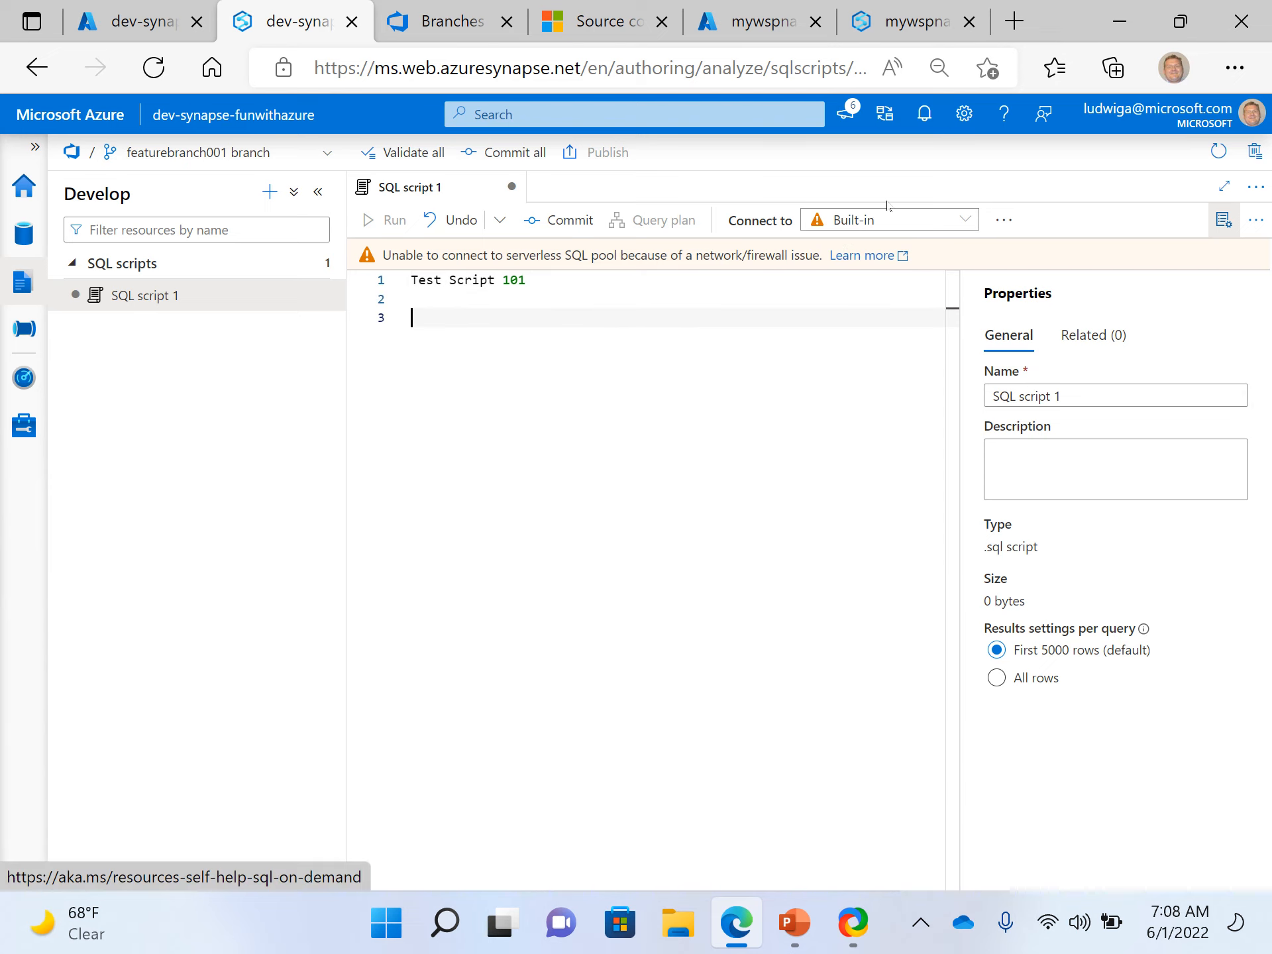
Step: Open and close the help page on the serverless SQL pool connection issue, and check the script's pool connection setting
{"action": "left_click", "coordinate": [858, 256]}
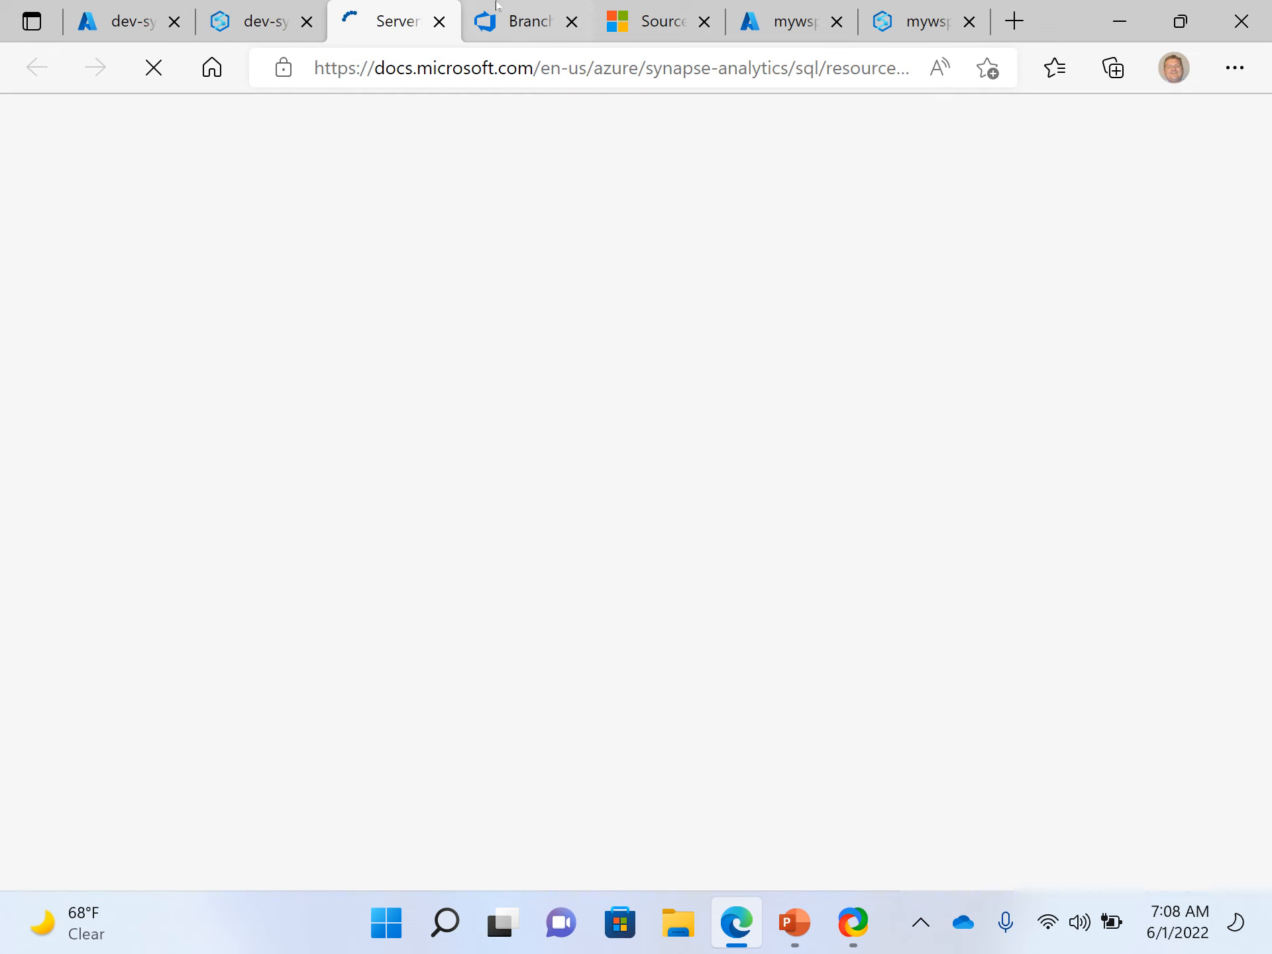
{"action": "left_click", "coordinate": [439, 21]}
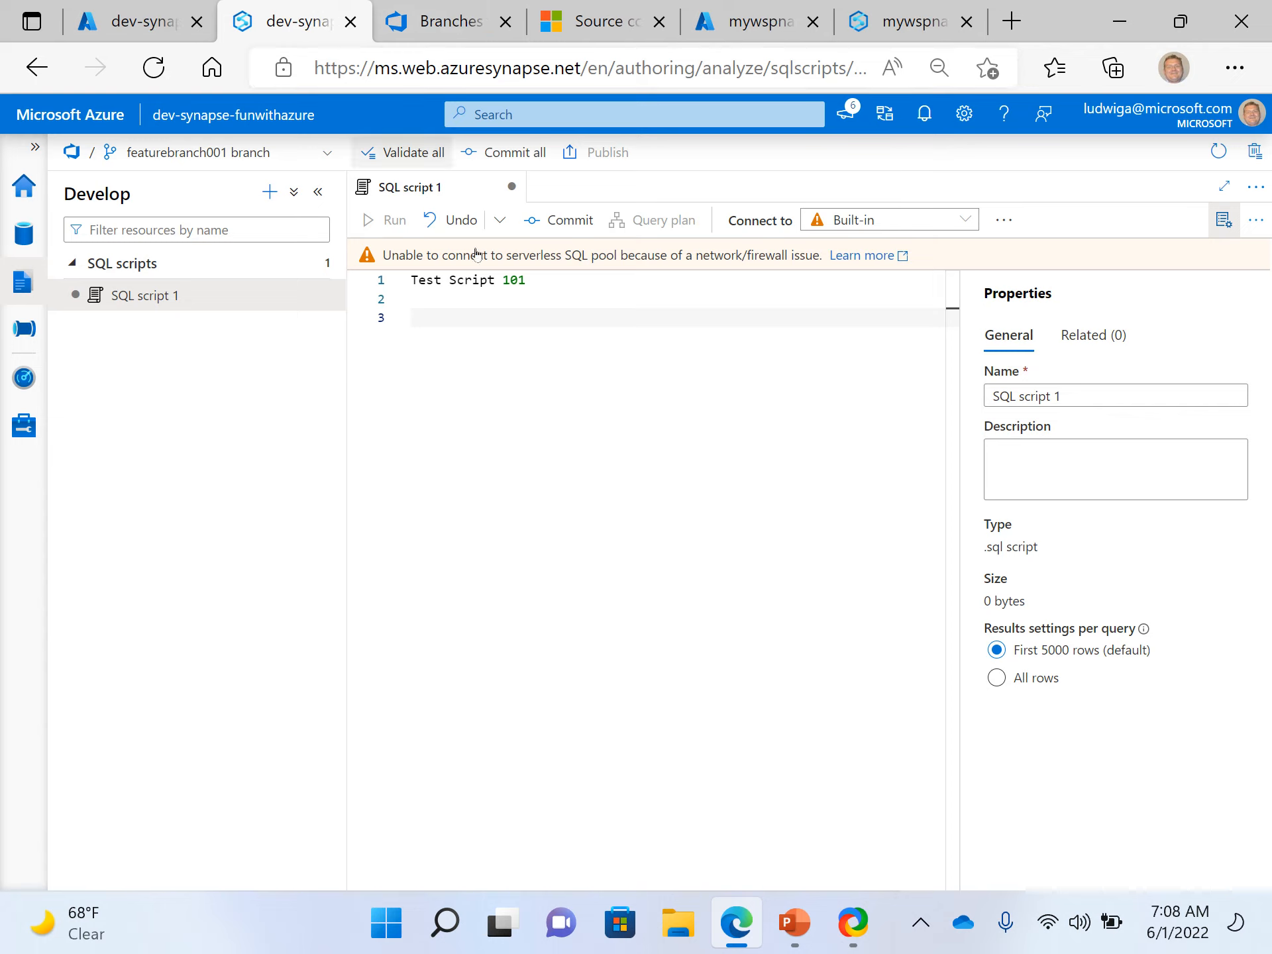
{"action": "left_click", "coordinate": [848, 227]}
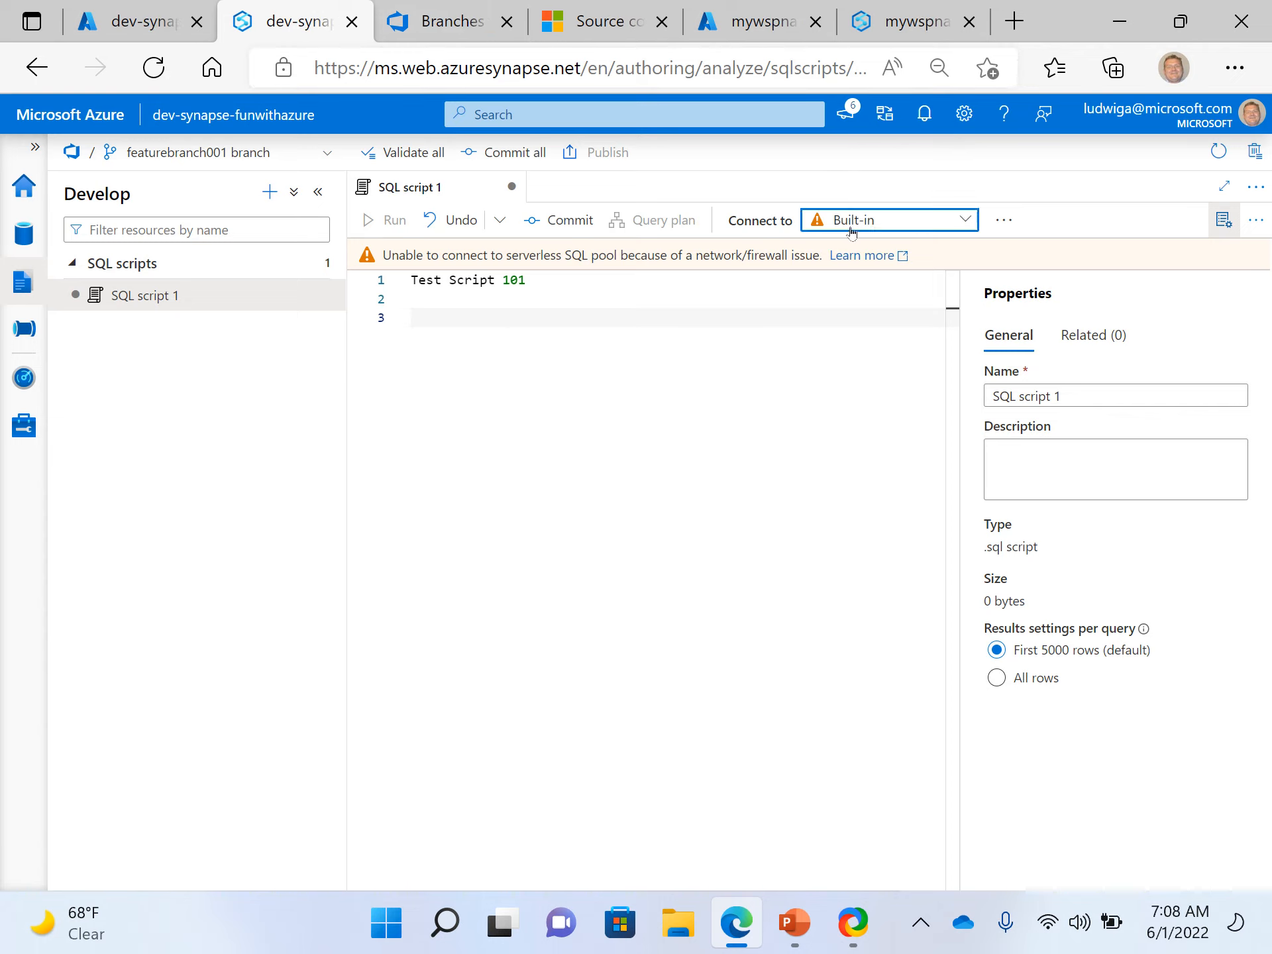
Step: Check the workspace's Apache Spark pools in the Manage hub
{"action": "left_click", "coordinate": [693, 374]}
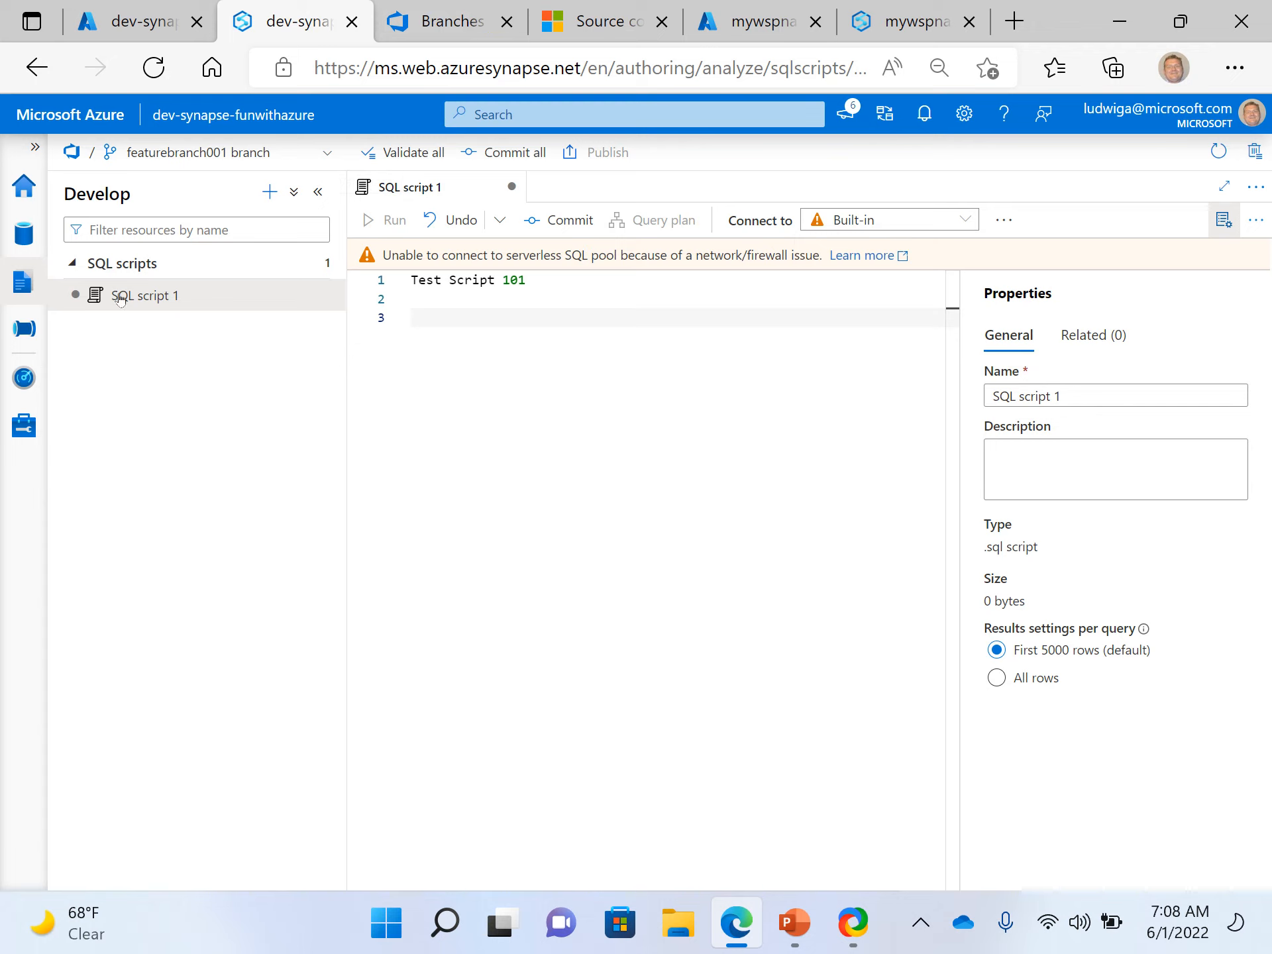
{"action": "left_click", "coordinate": [25, 435]}
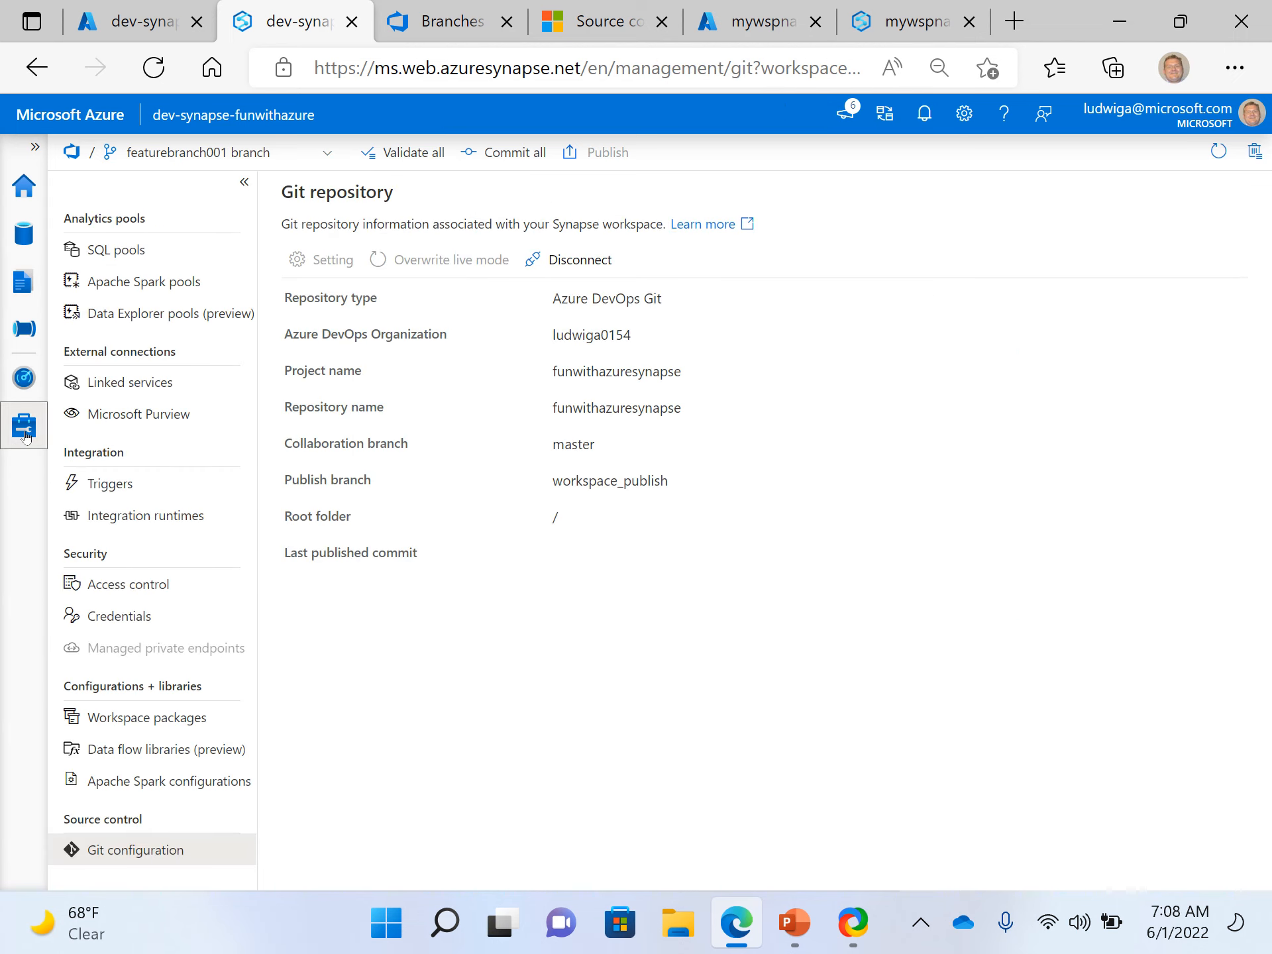
{"action": "left_click", "coordinate": [121, 289]}
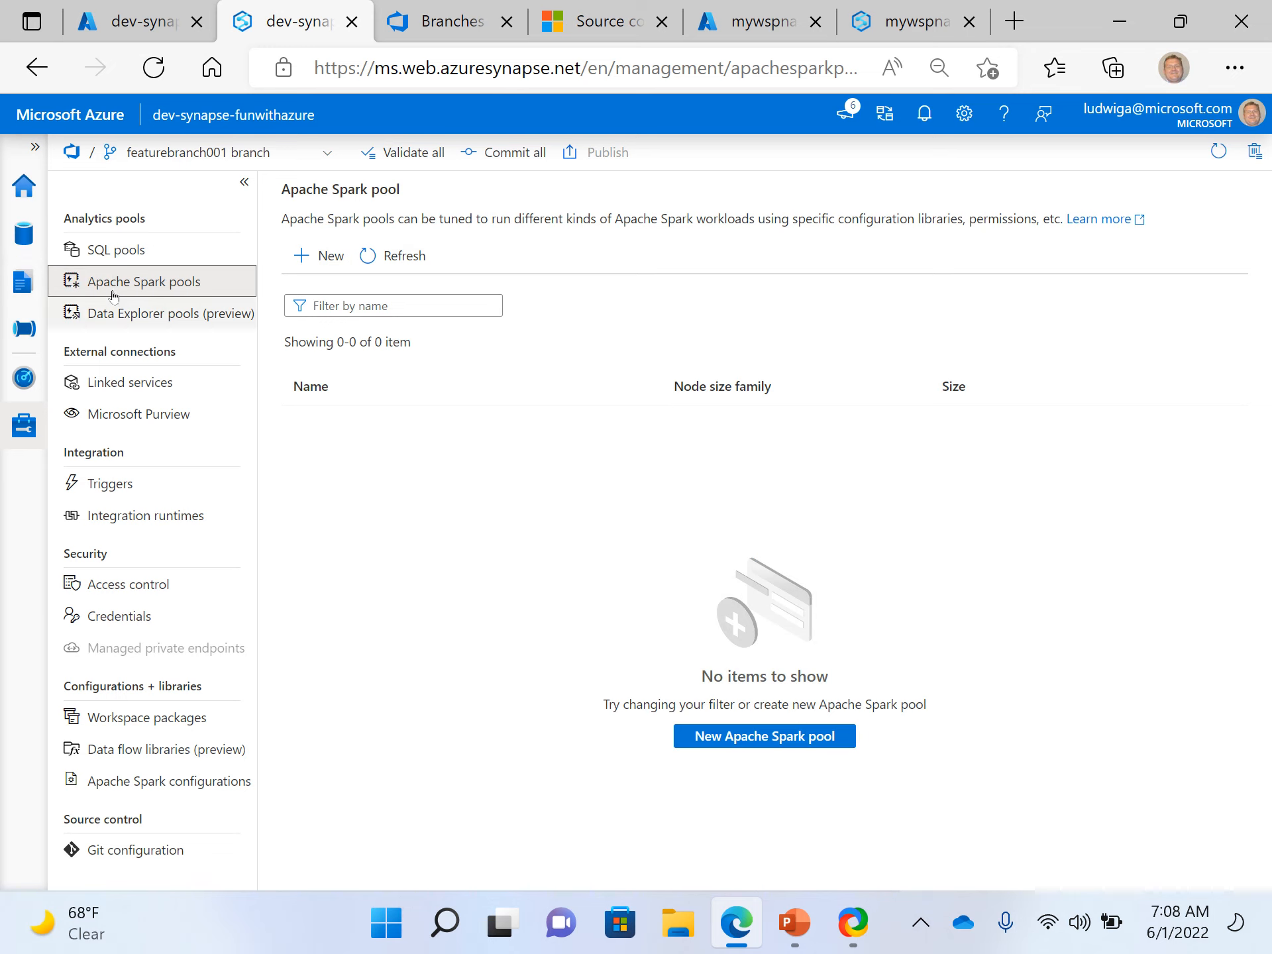
Step: Create a notebook in the Develop hub with the code cell print ("hello Synapse")
{"action": "left_click", "coordinate": [19, 291]}
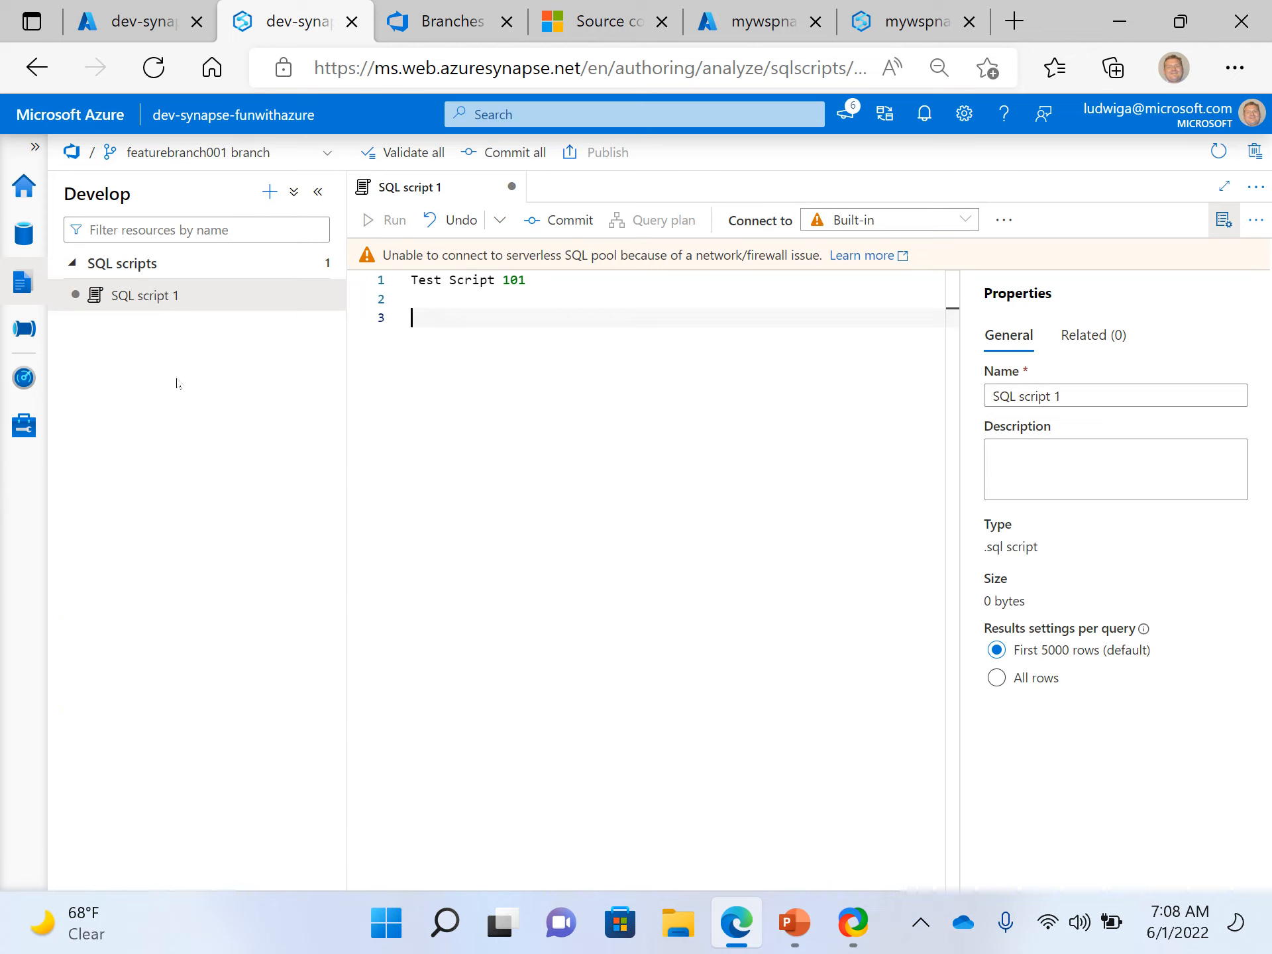
{"action": "left_click", "coordinate": [265, 203]}
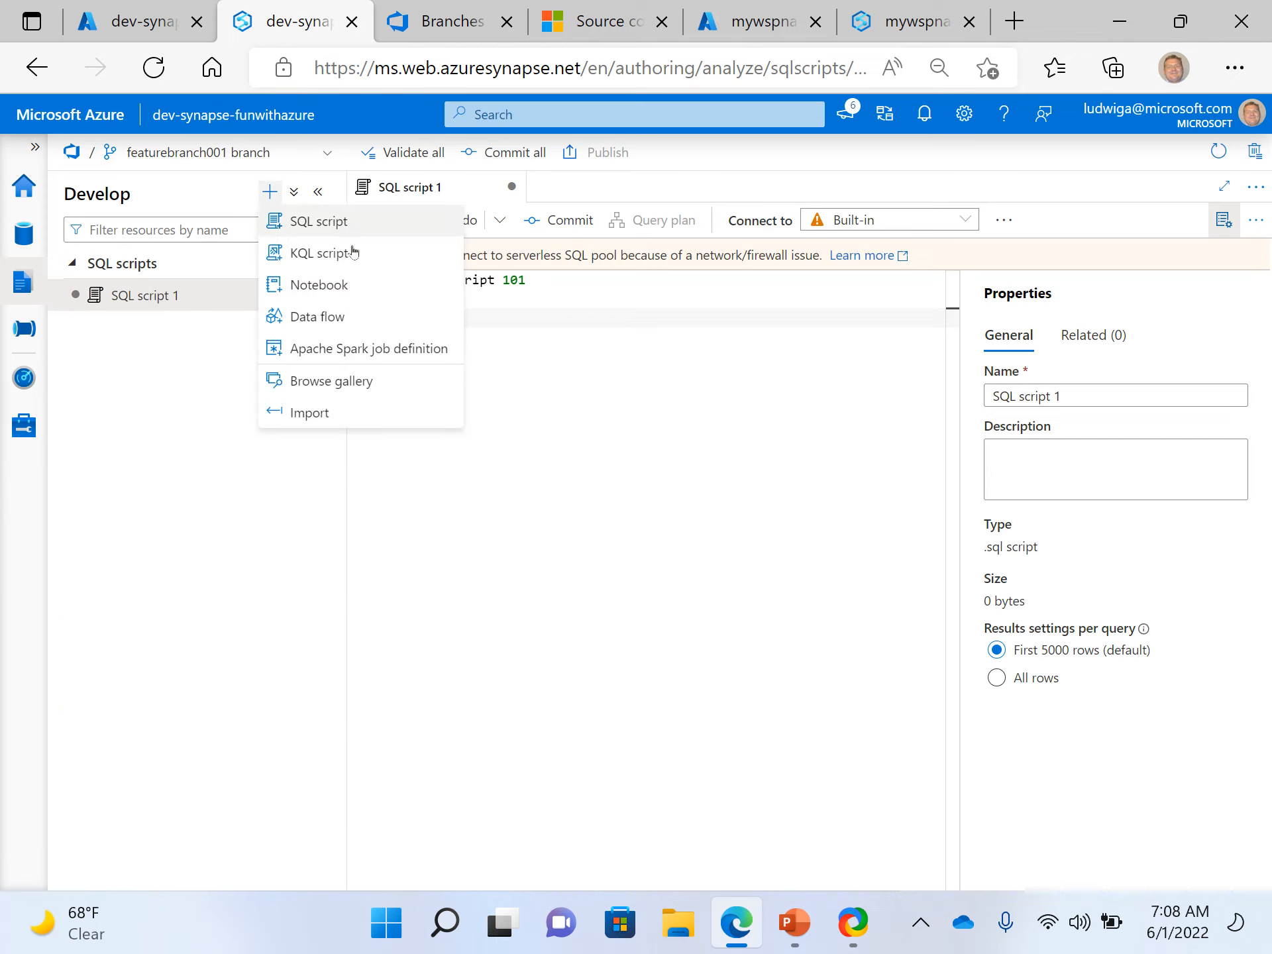
{"action": "left_click", "coordinate": [328, 286]}
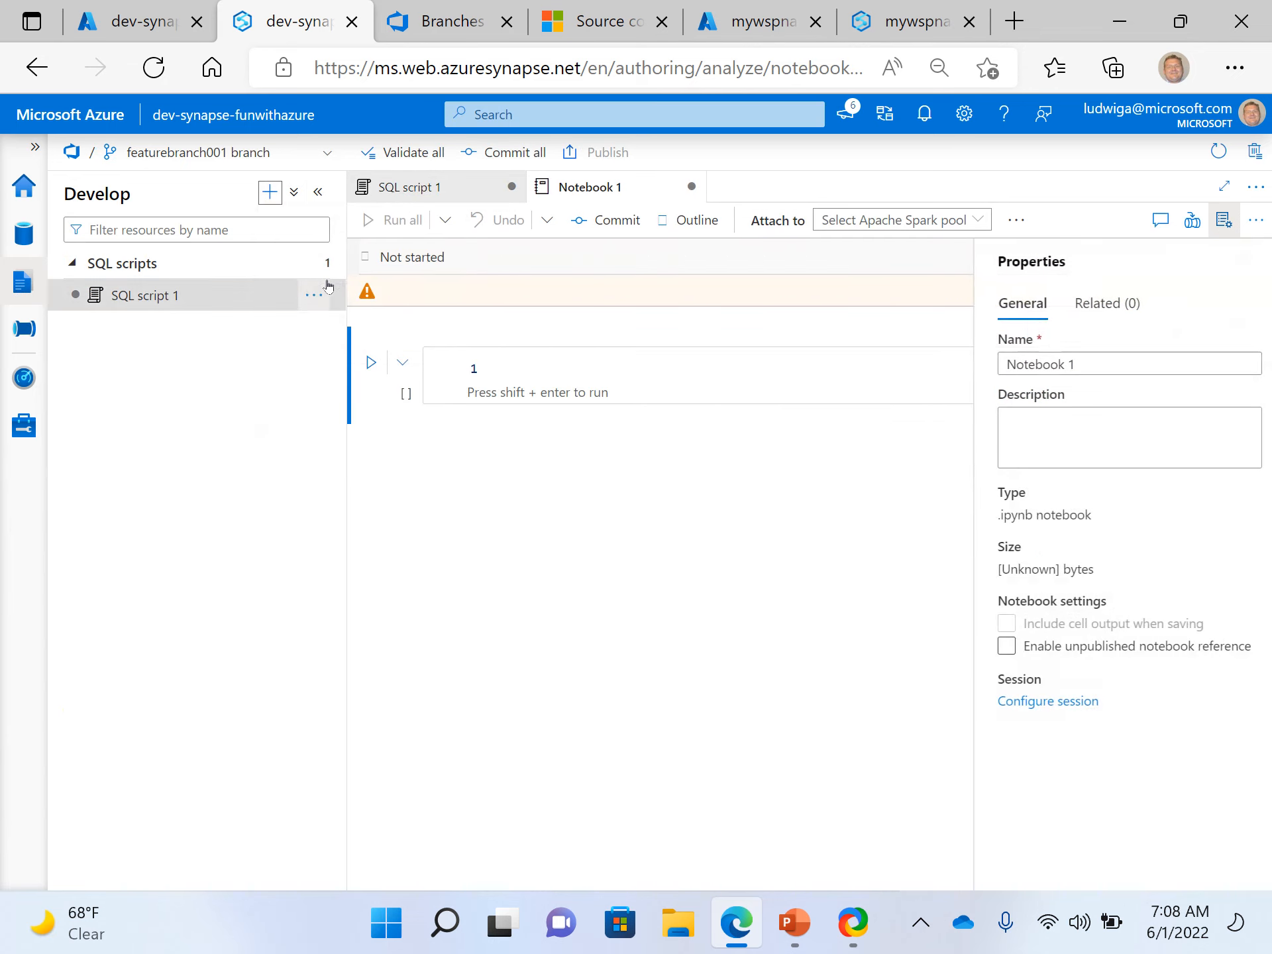
{"action": "left_click", "coordinate": [599, 376]}
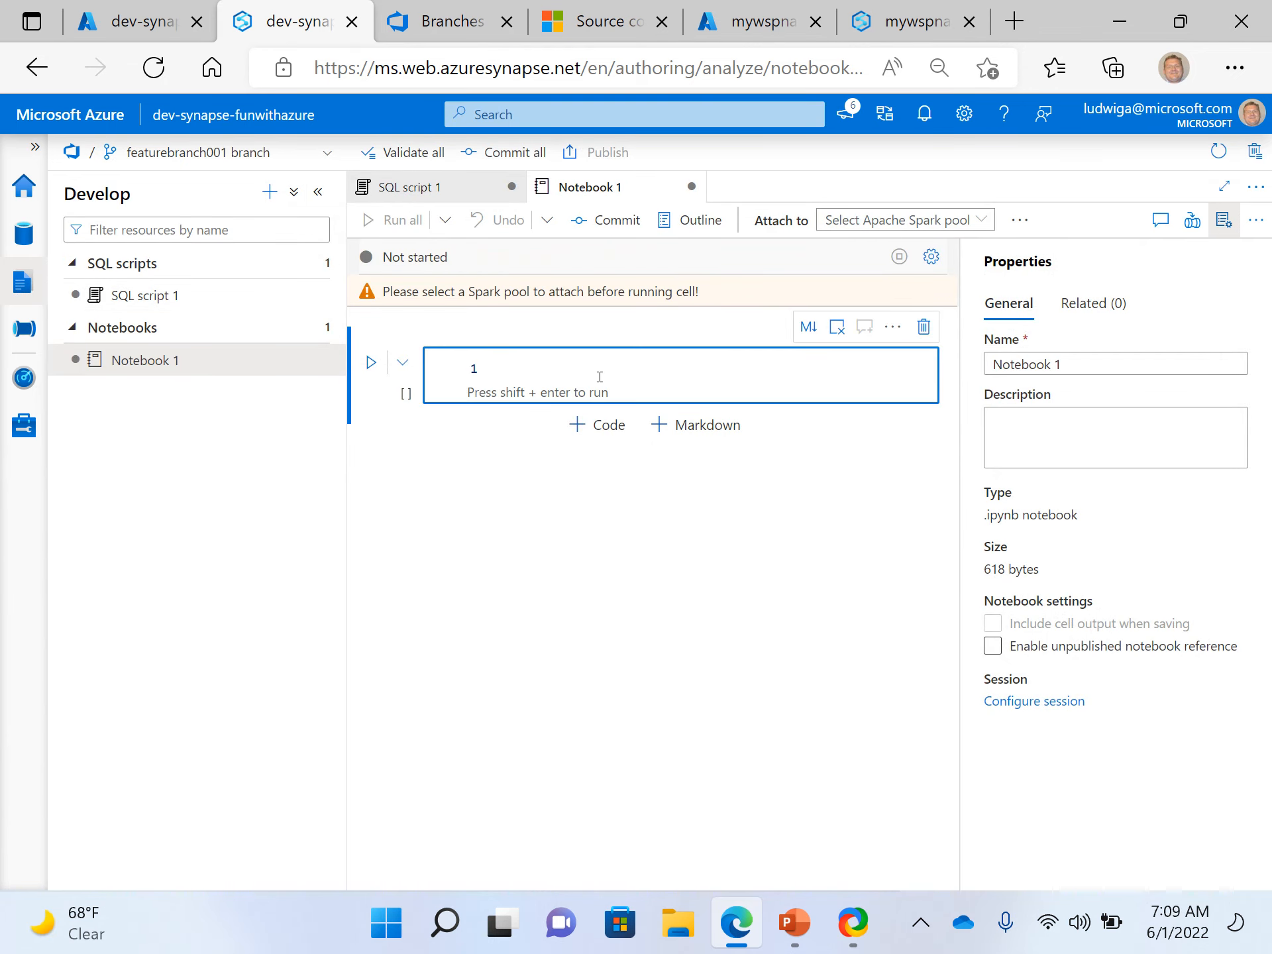
{"action": "type", "text": "print (\"hello Synapse"}
{"action": "left_click", "coordinate": [567, 510]}
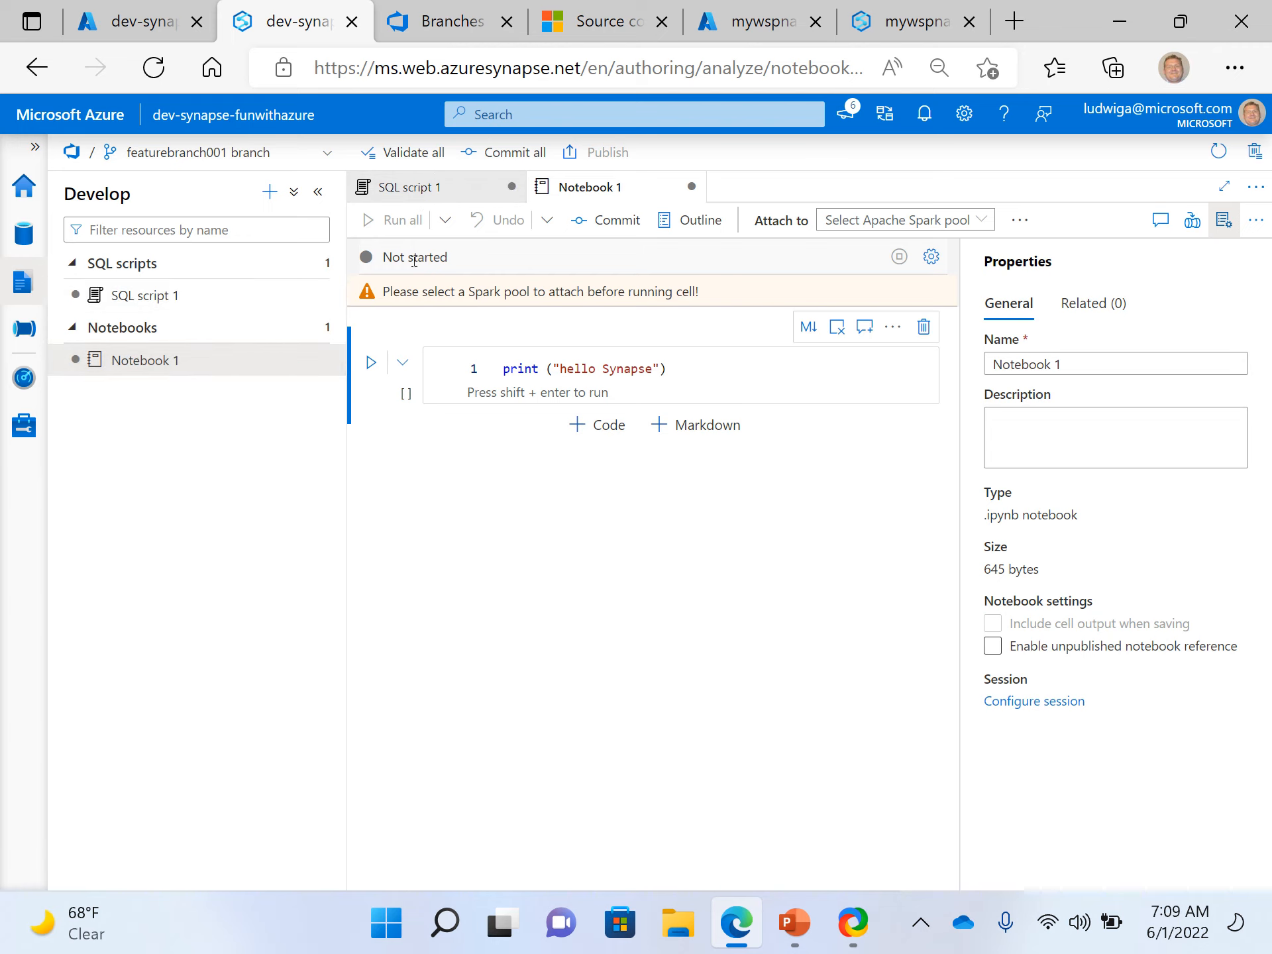
Step: Review SQL script 1 and Notebook 1, and commit all changes to featurebranch001
{"action": "left_click", "coordinate": [242, 297]}
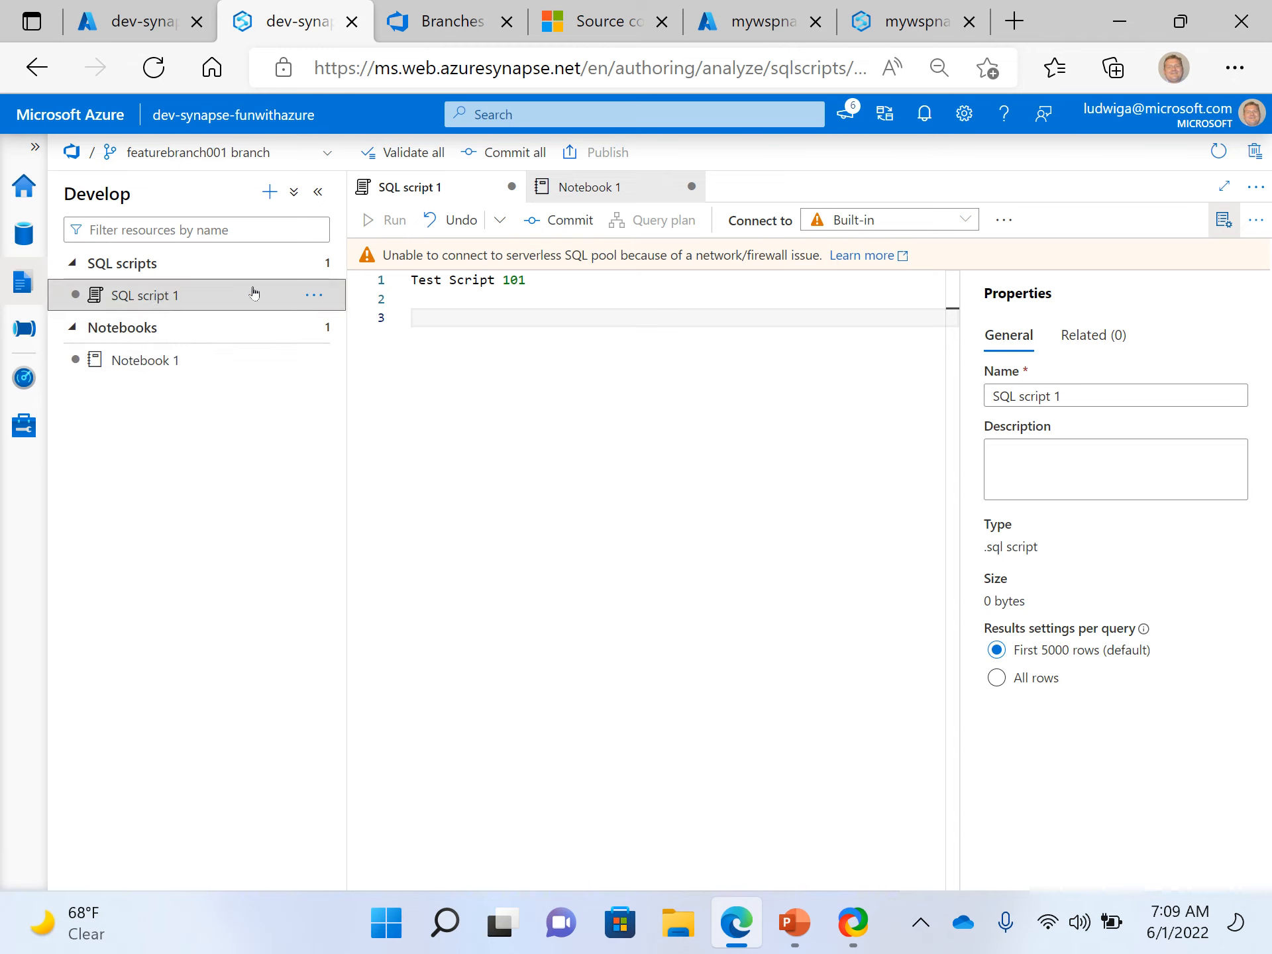
{"action": "left_click", "coordinate": [227, 365]}
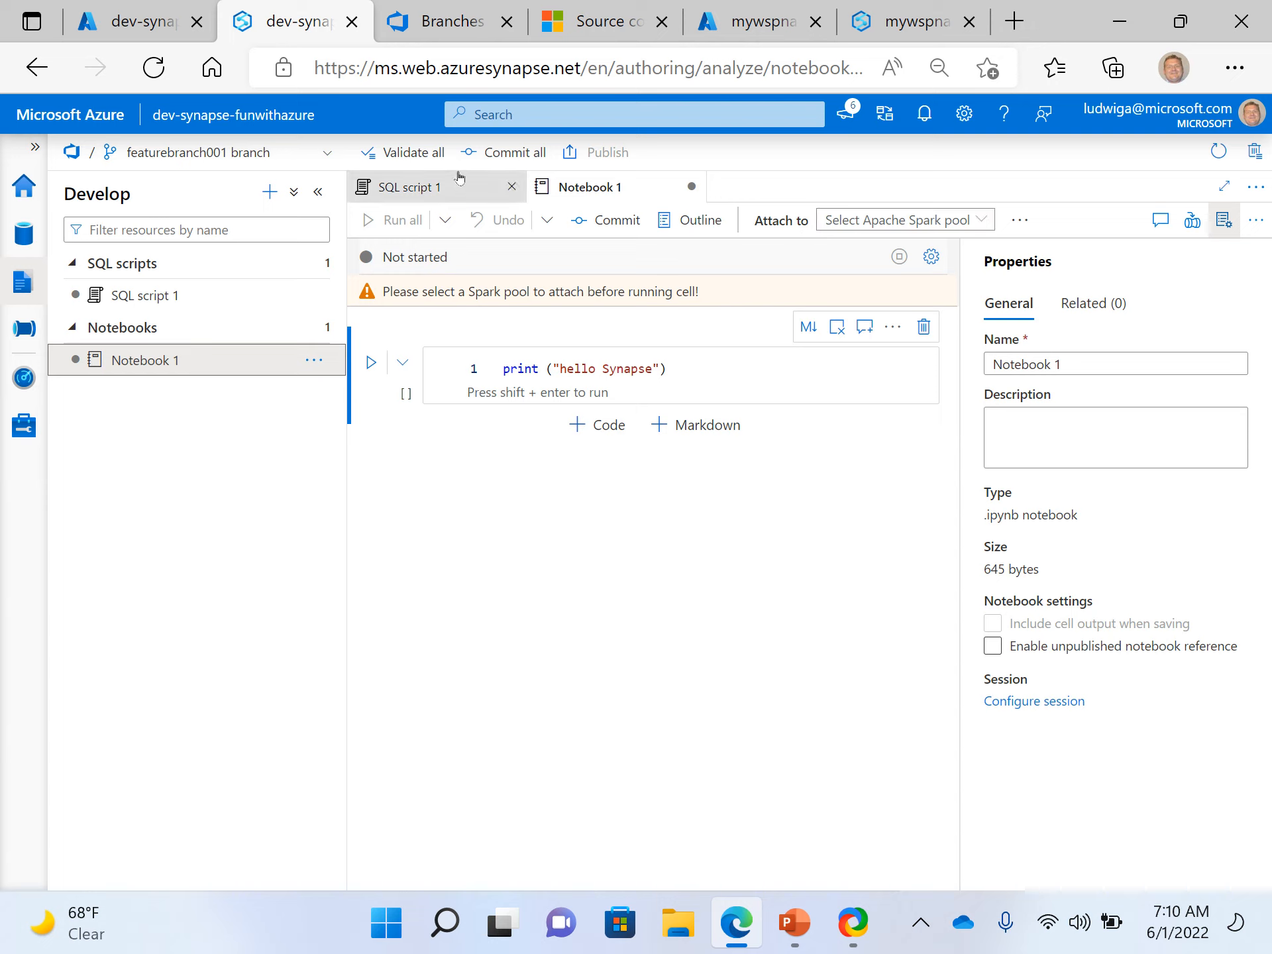
{"action": "left_click", "coordinate": [523, 154]}
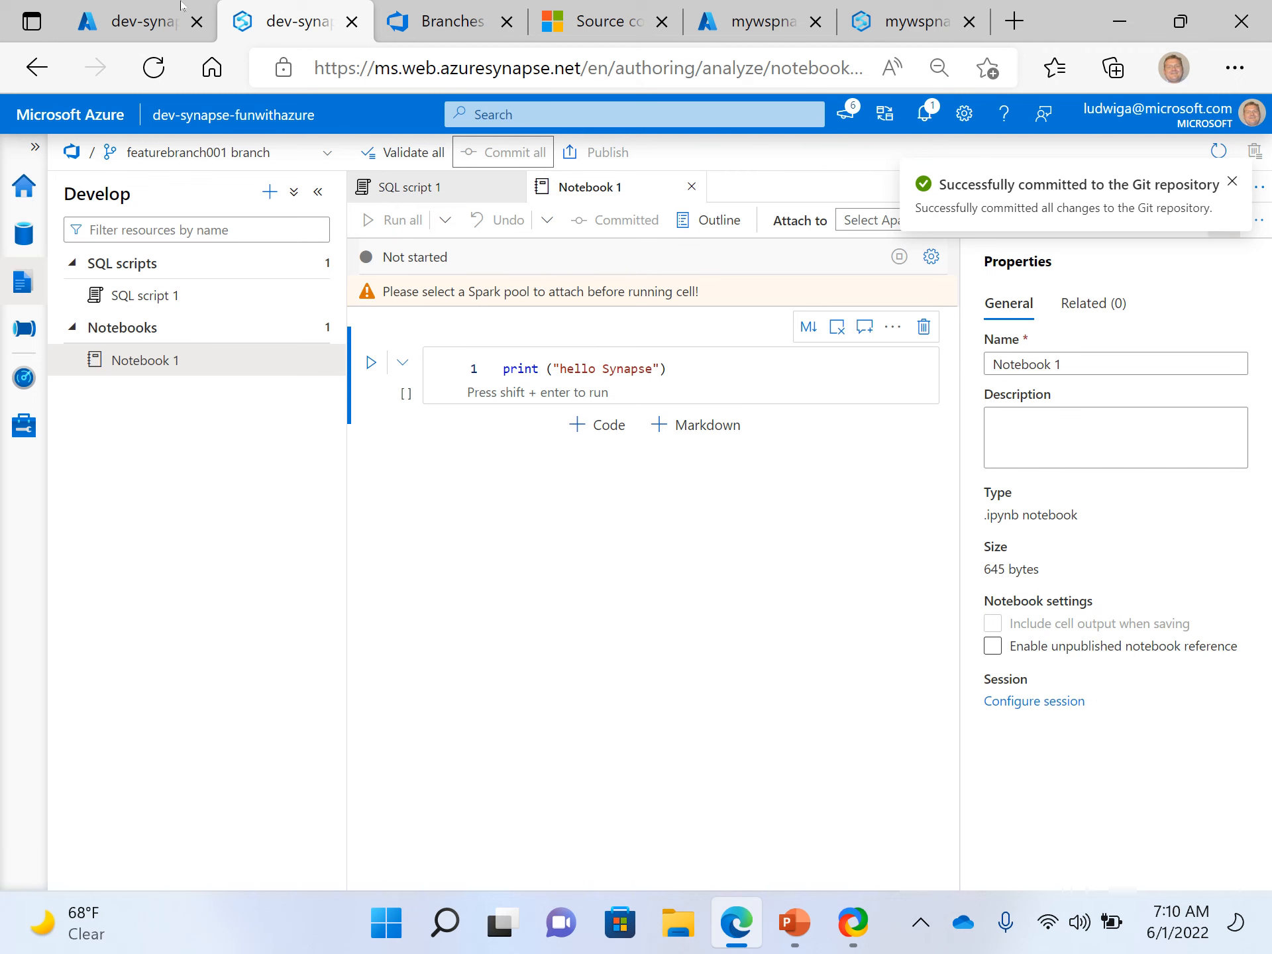
Step: Switch to Azure DevOps and refresh the Branches page to compare featurebranch001 with master
{"action": "left_click", "coordinate": [432, 25]}
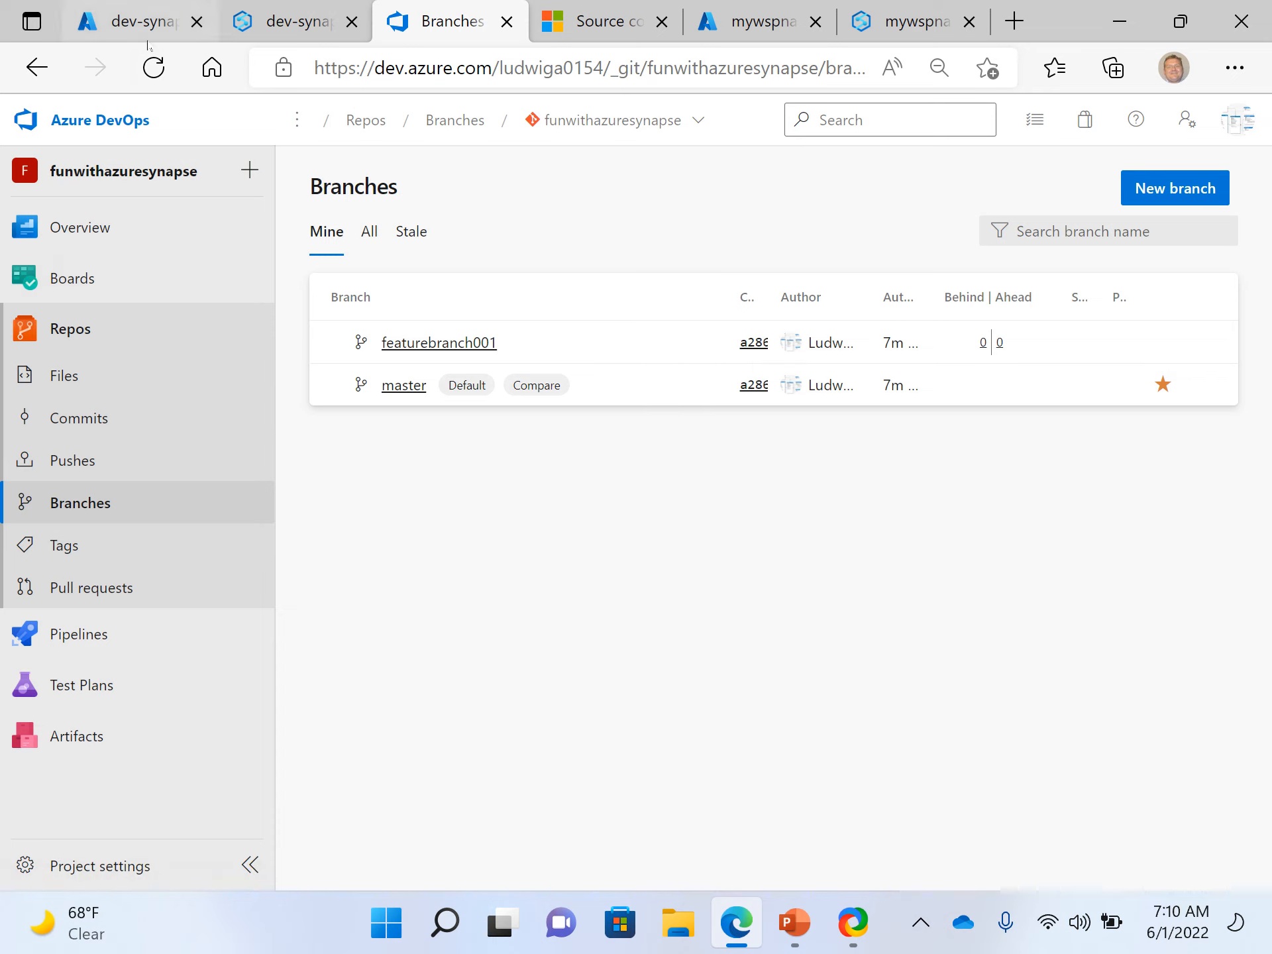
{"action": "left_click", "coordinate": [154, 67]}
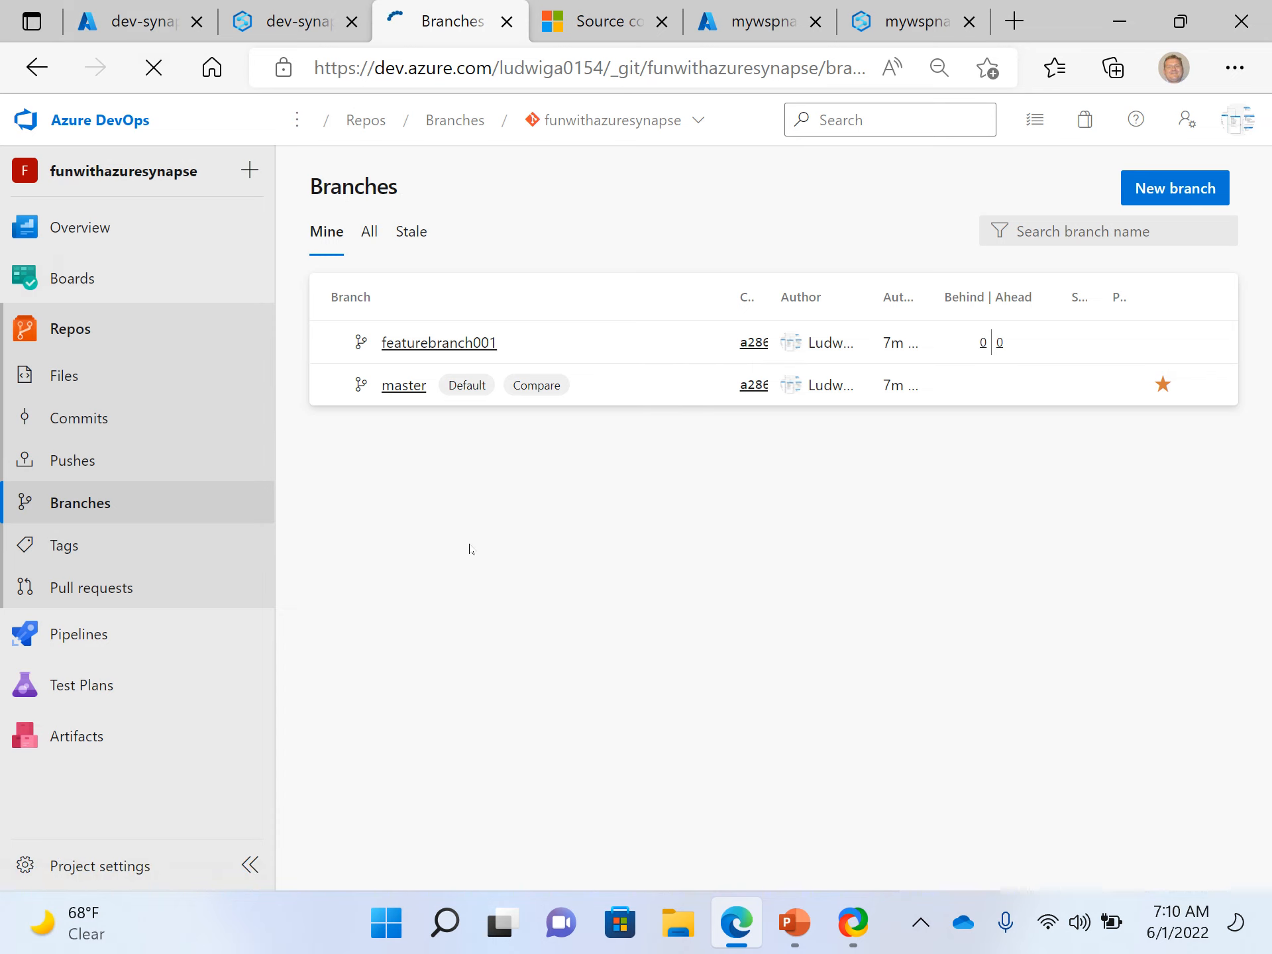
{"action": "mouse_move", "coordinate": [996, 436]}
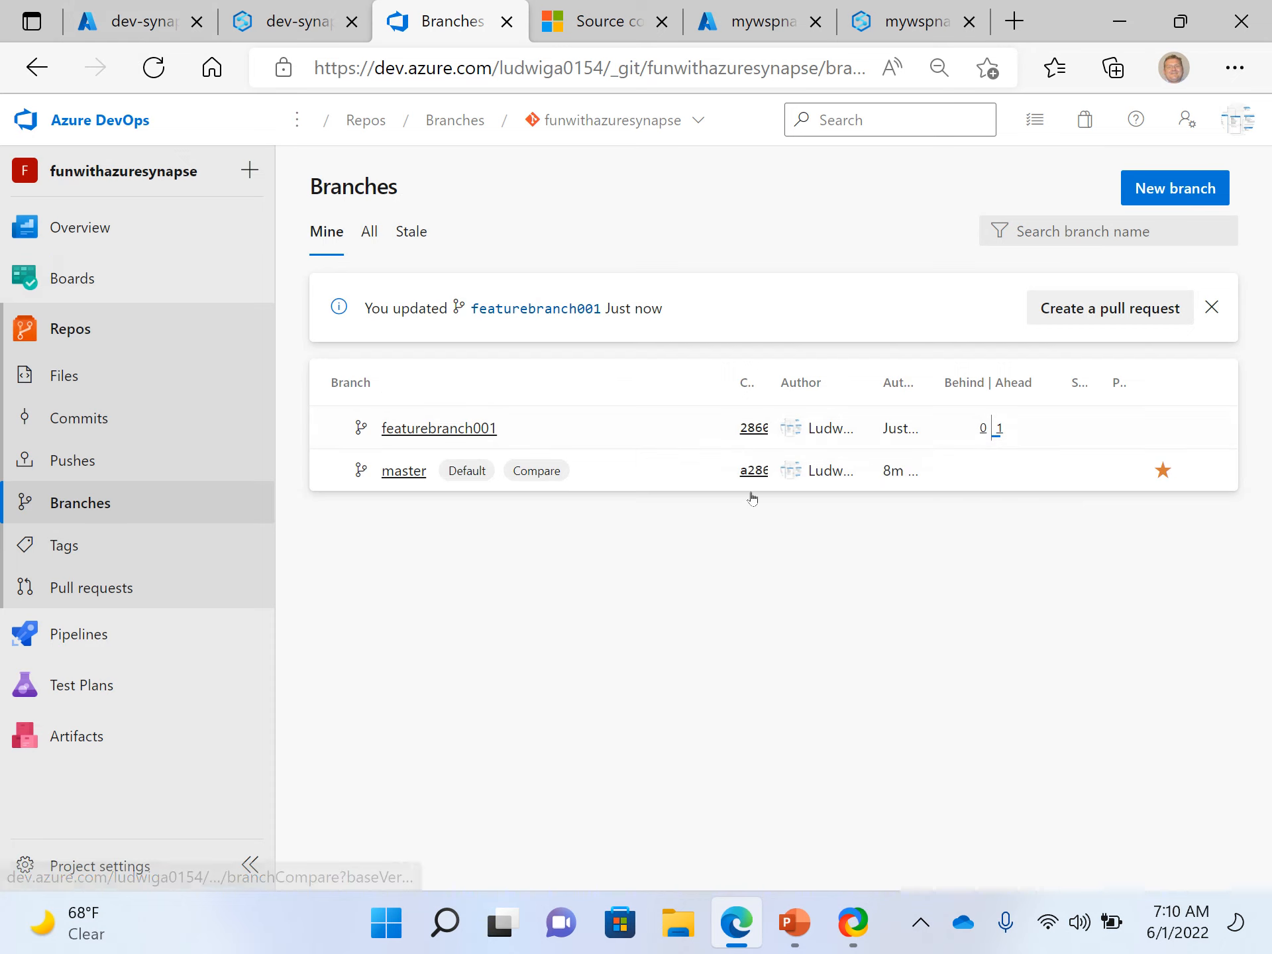
Step: Open Notebook 1.json from the notebook folder of featurebranch001 and examine its properties and the cell source code
{"action": "left_click", "coordinate": [437, 424]}
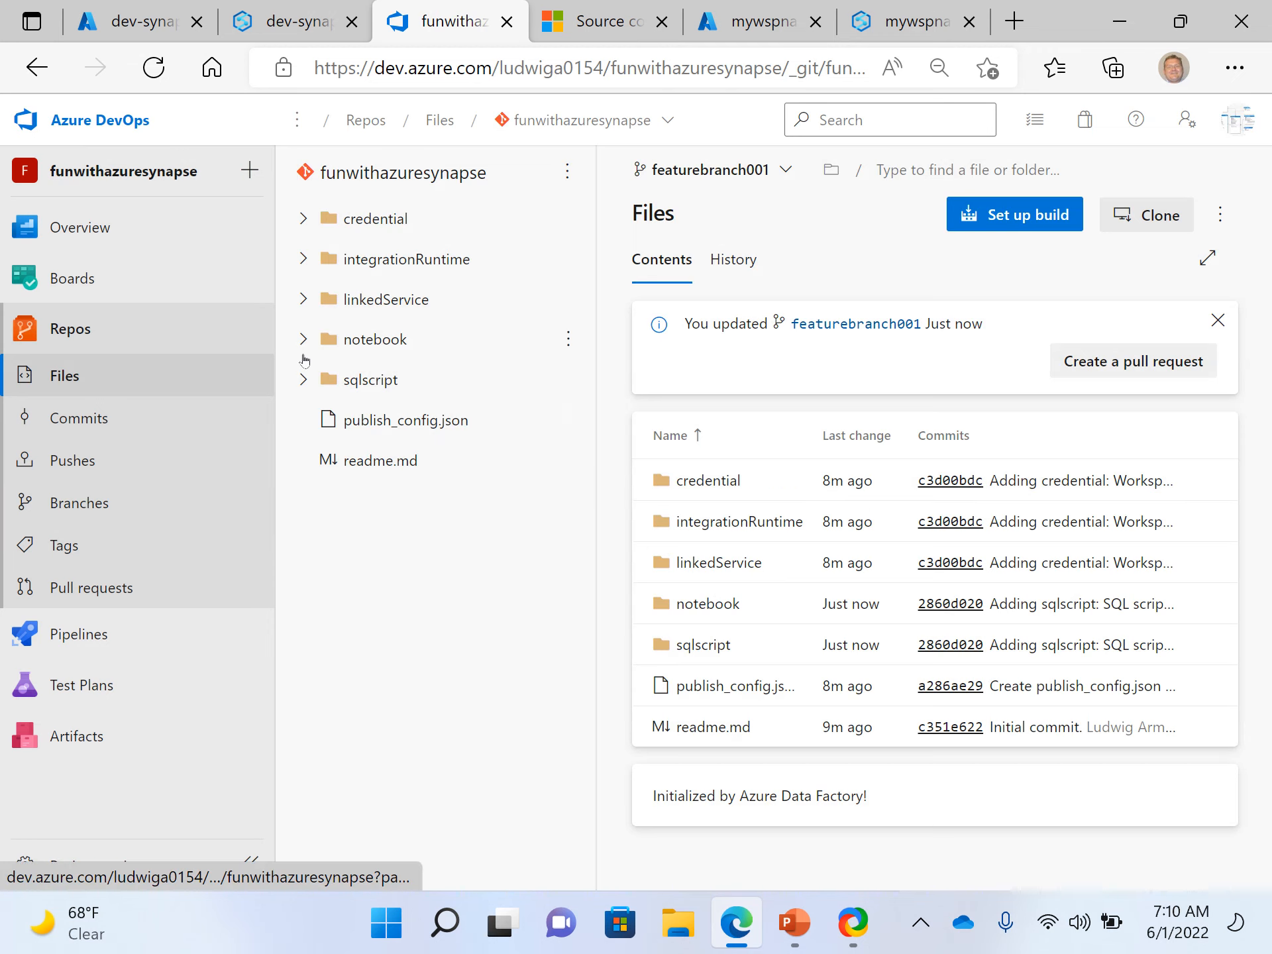
{"action": "left_click", "coordinate": [302, 339]}
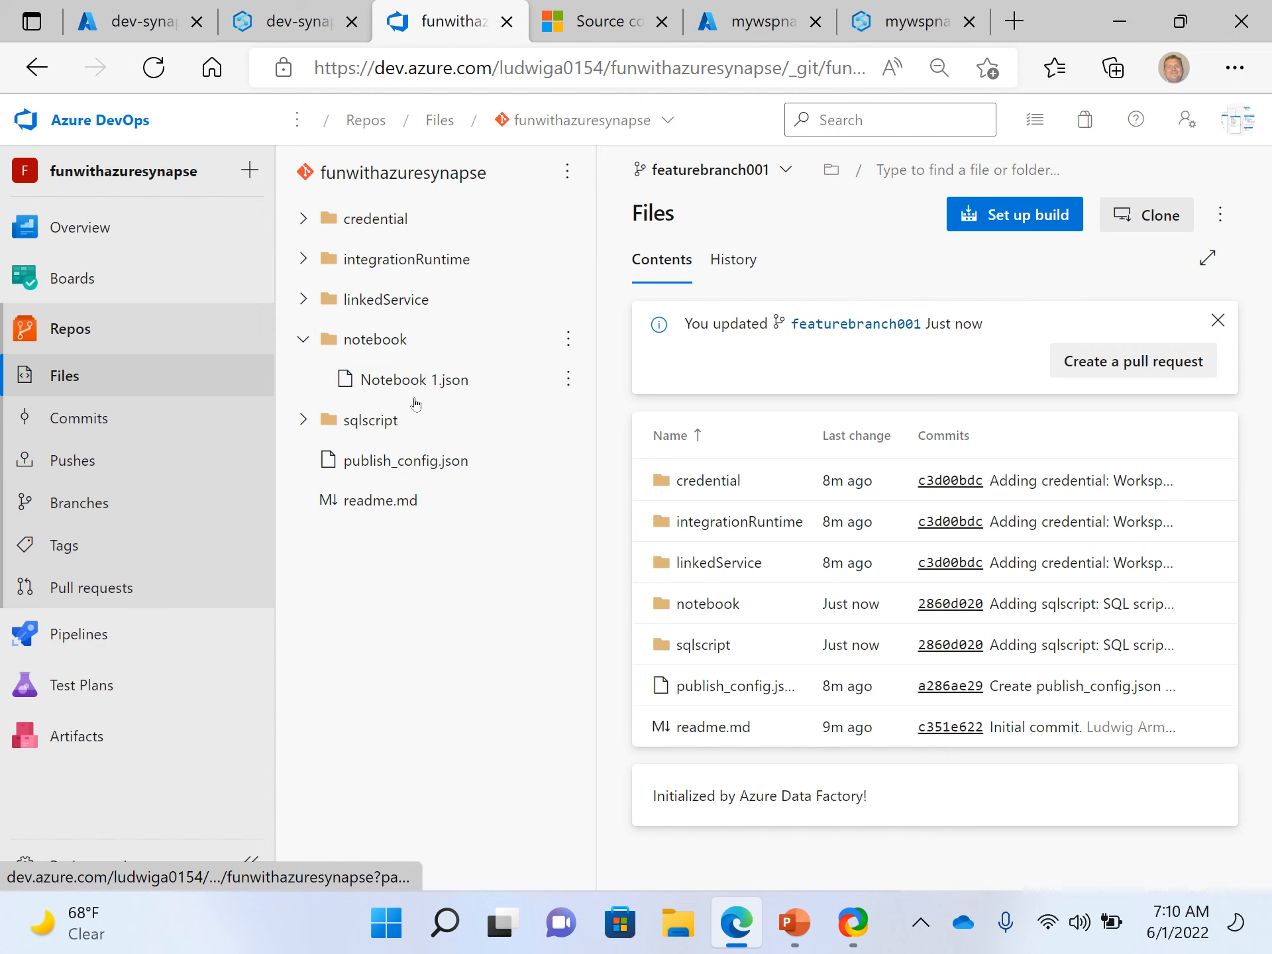
{"action": "left_click", "coordinate": [416, 381]}
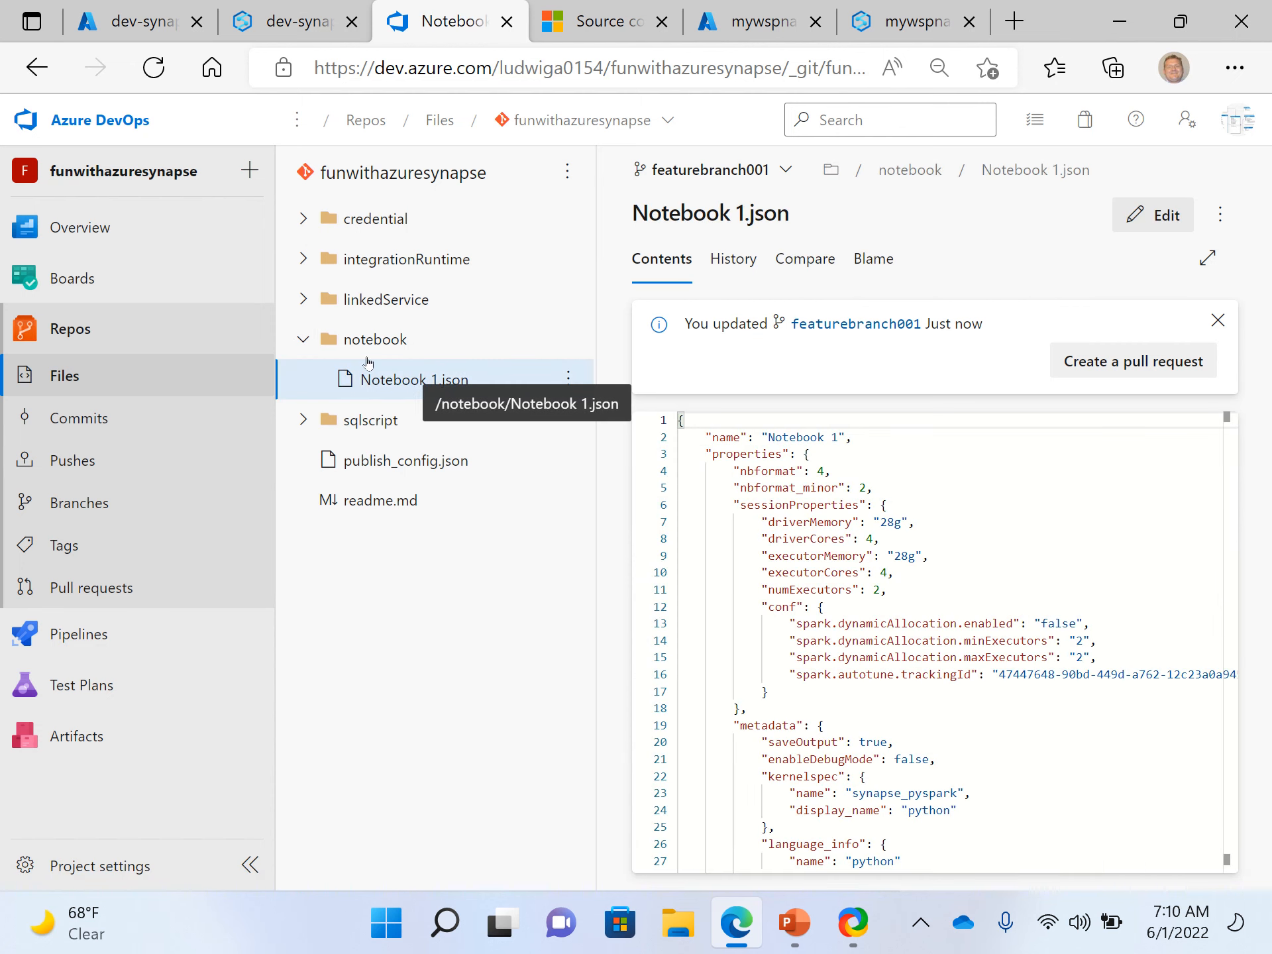
{"action": "scroll", "coordinate": [728, 535], "scroll_direction": "down", "scroll_amount": 3}
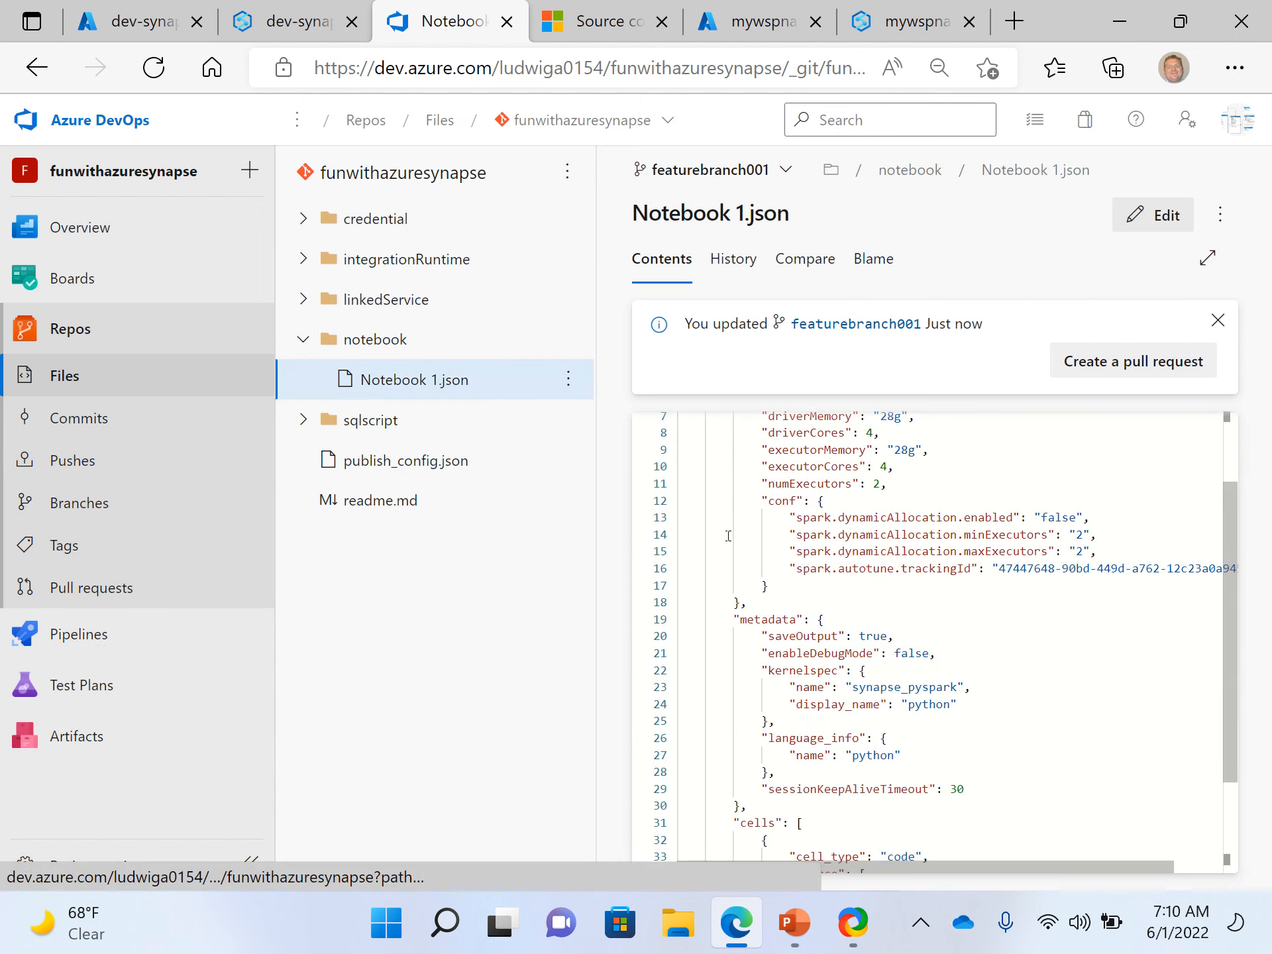
{"action": "scroll", "coordinate": [728, 535], "scroll_direction": "up", "scroll_amount": 3}
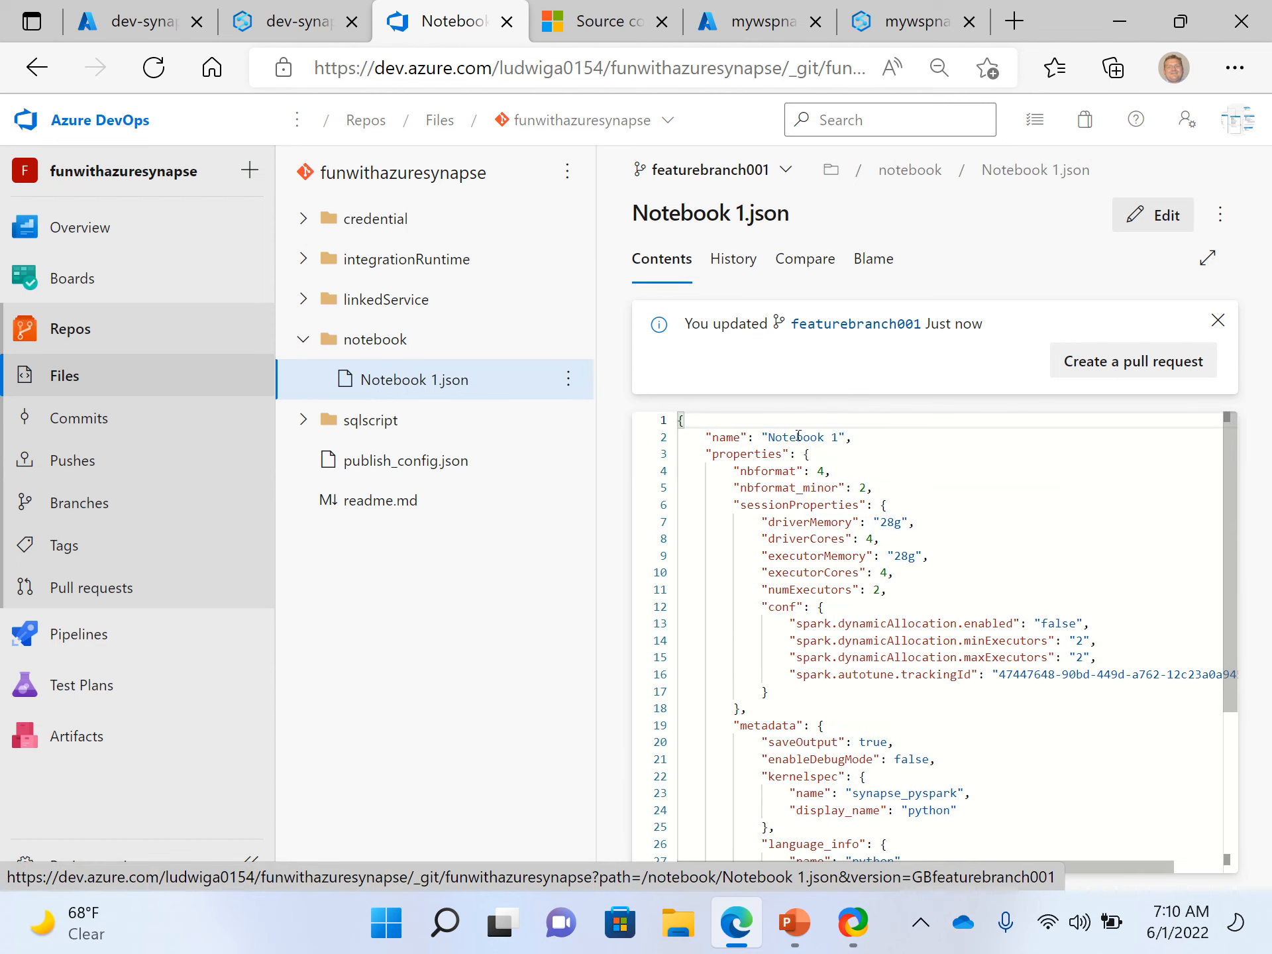
{"action": "scroll", "coordinate": [830, 462], "scroll_direction": "down", "scroll_amount": 3}
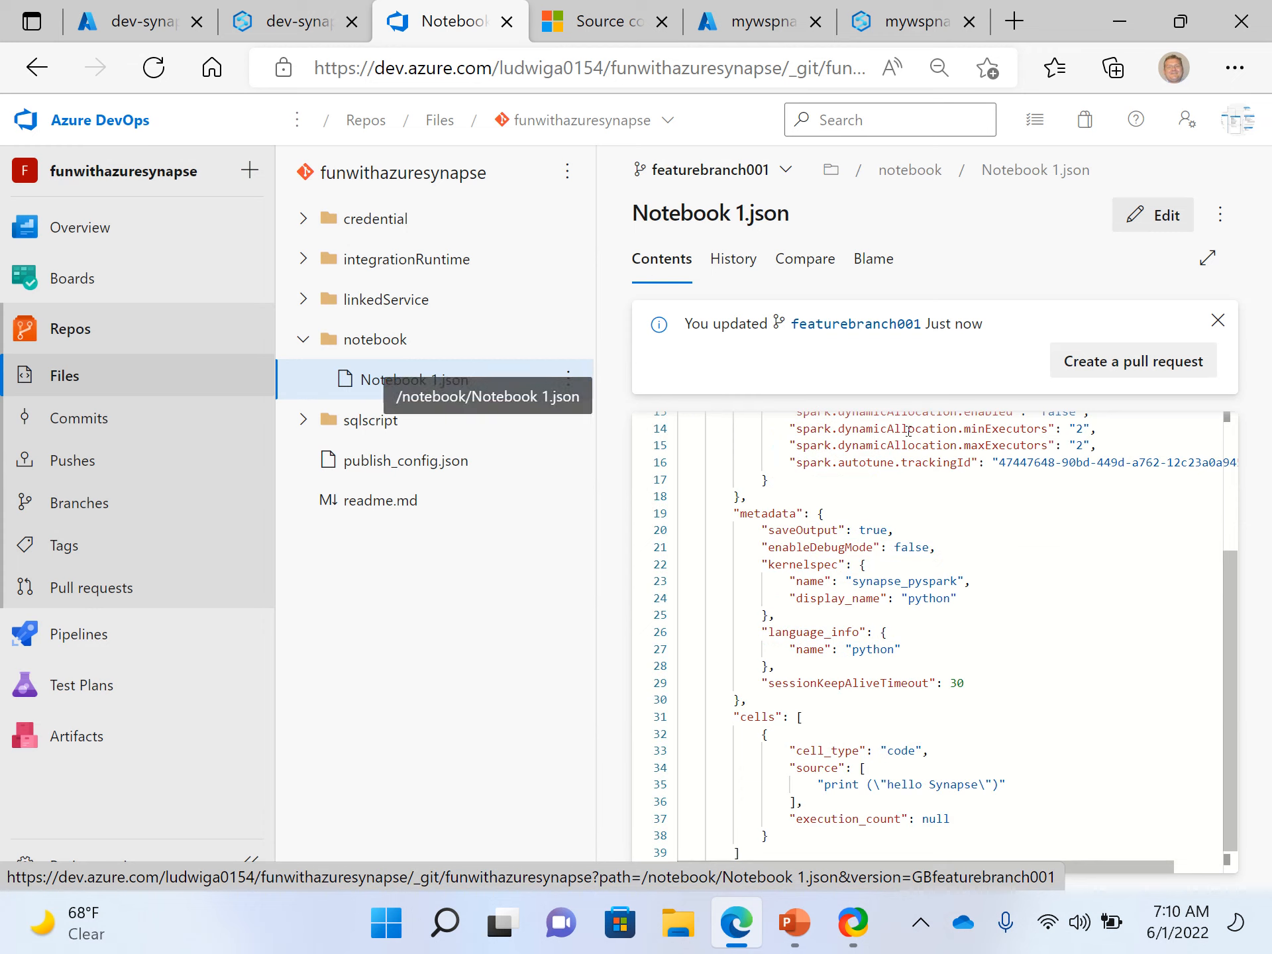
{"action": "scroll", "coordinate": [886, 533], "scroll_direction": "up", "scroll_amount": 3}
{"action": "scroll", "coordinate": [887, 534], "scroll_direction": "down", "scroll_amount": 2}
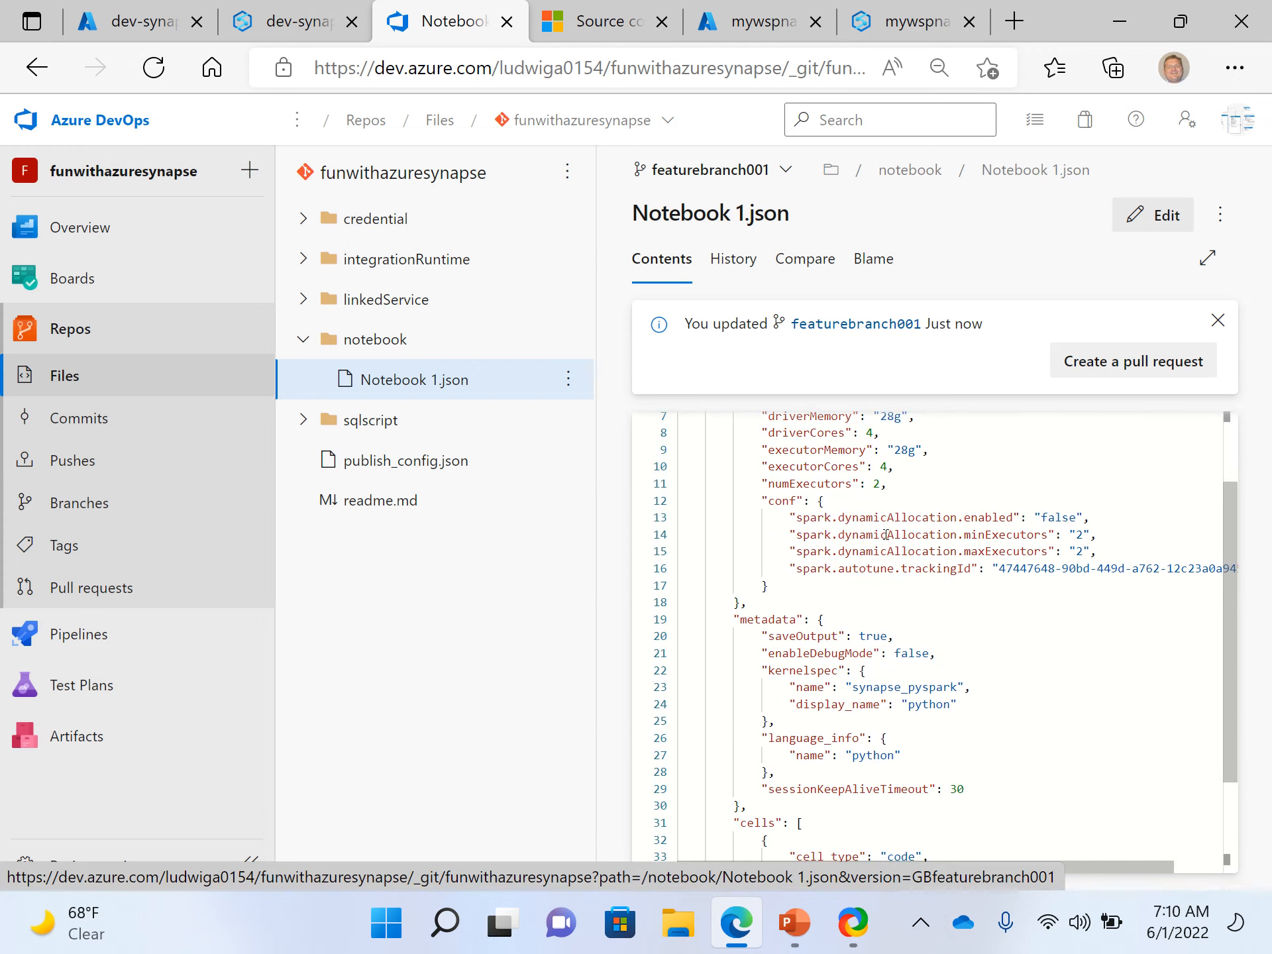
{"action": "scroll", "coordinate": [887, 533], "scroll_direction": "down", "scroll_amount": 3}
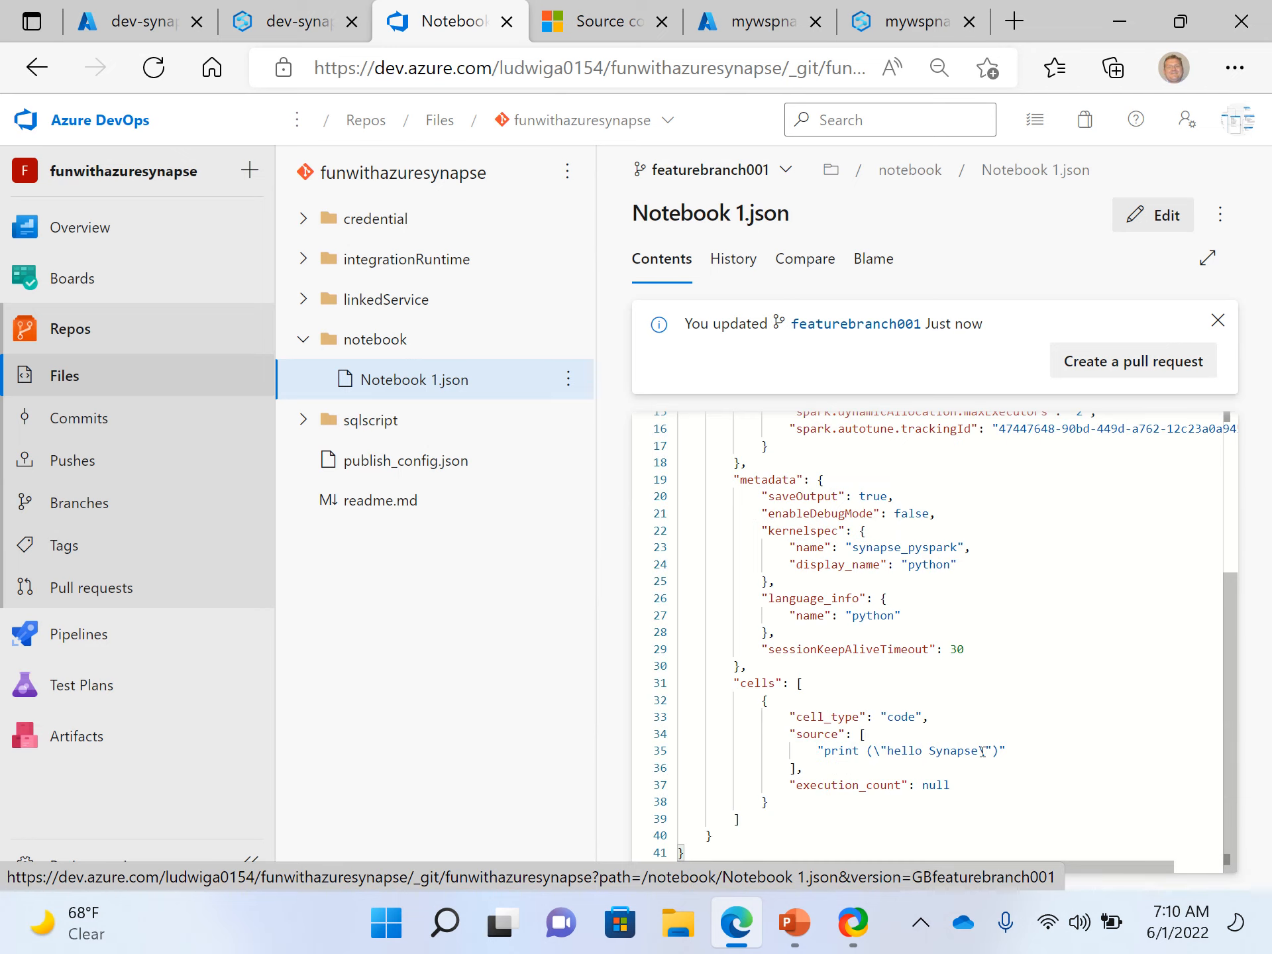
{"action": "double_click", "coordinate": [960, 749]}
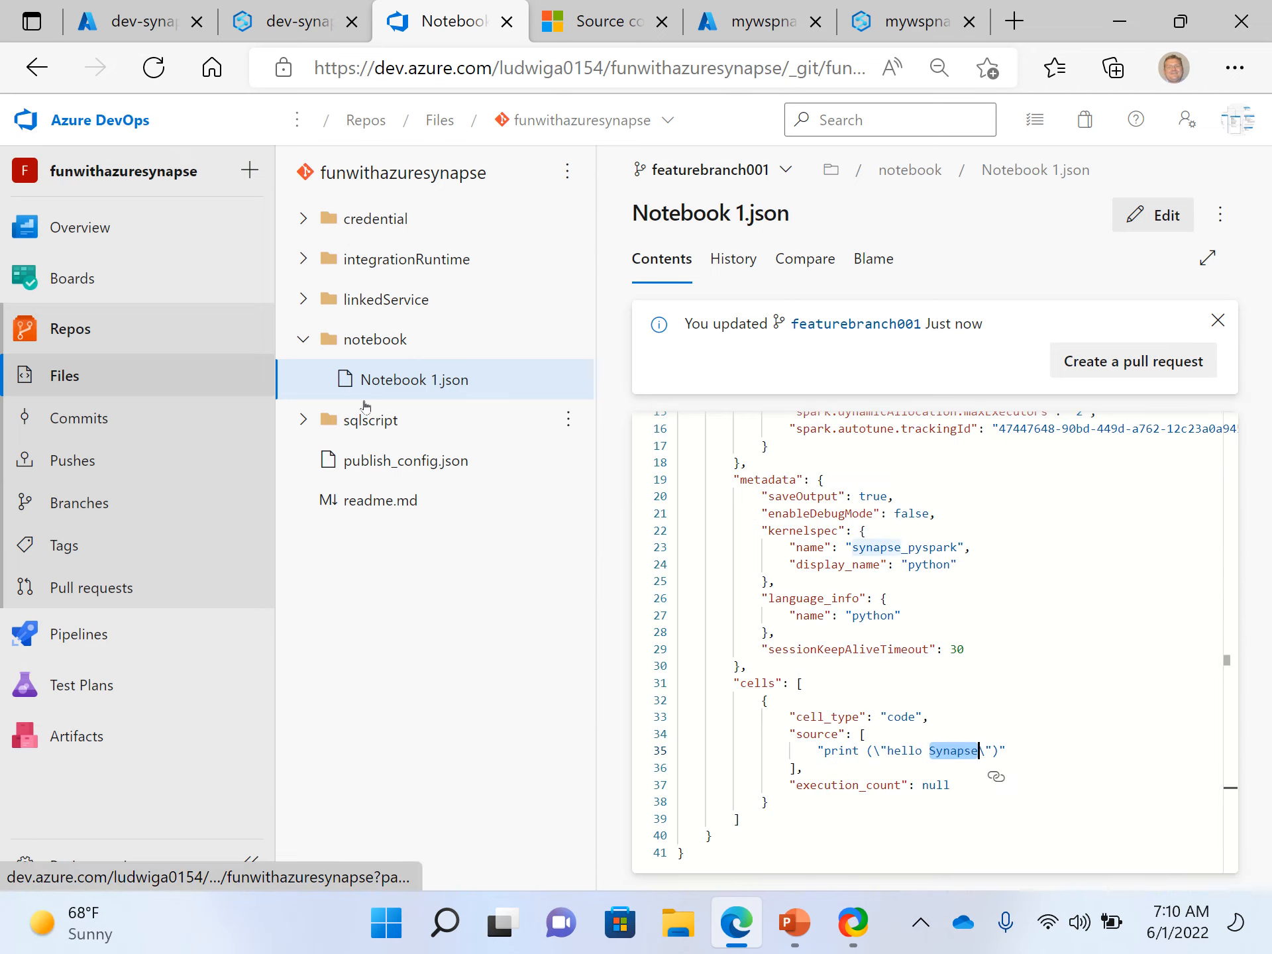
Step: Inspect publish_config.json and the contents and commit history of SQL script 1.json, and minimize the browser
{"action": "left_click", "coordinate": [425, 460]}
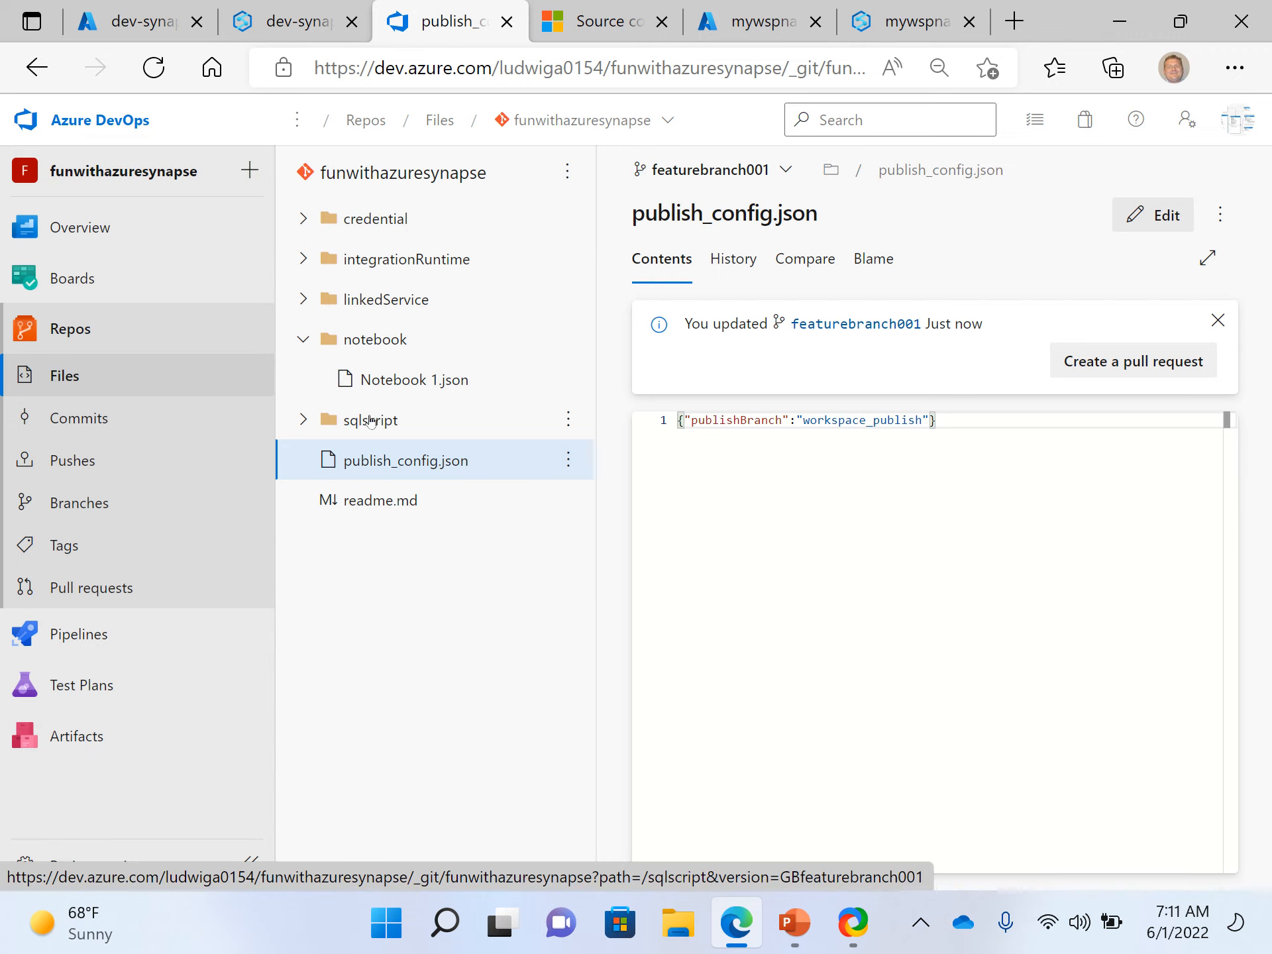
{"action": "left_click", "coordinate": [319, 417]}
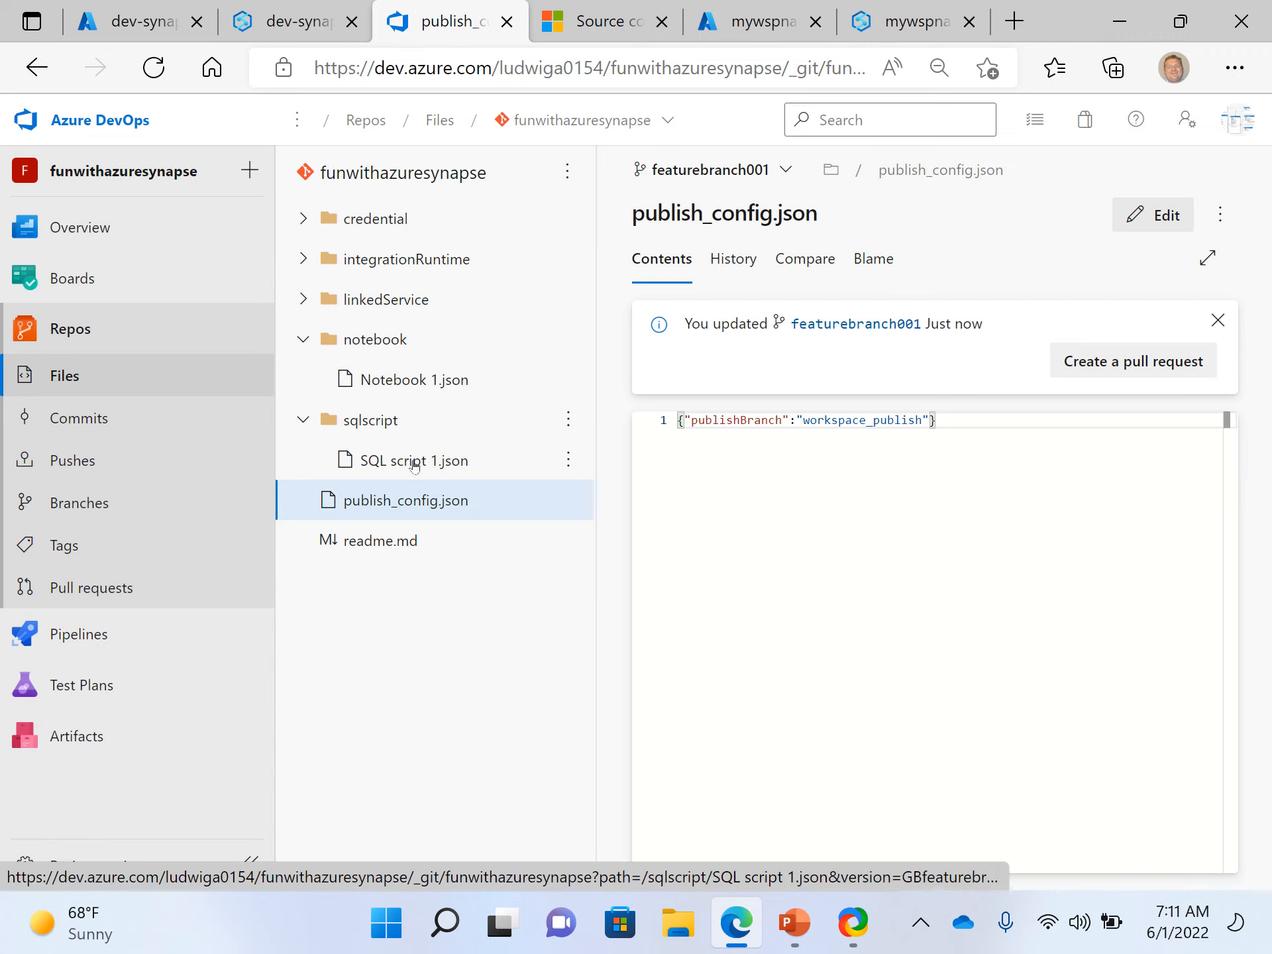
{"action": "left_click", "coordinate": [411, 462]}
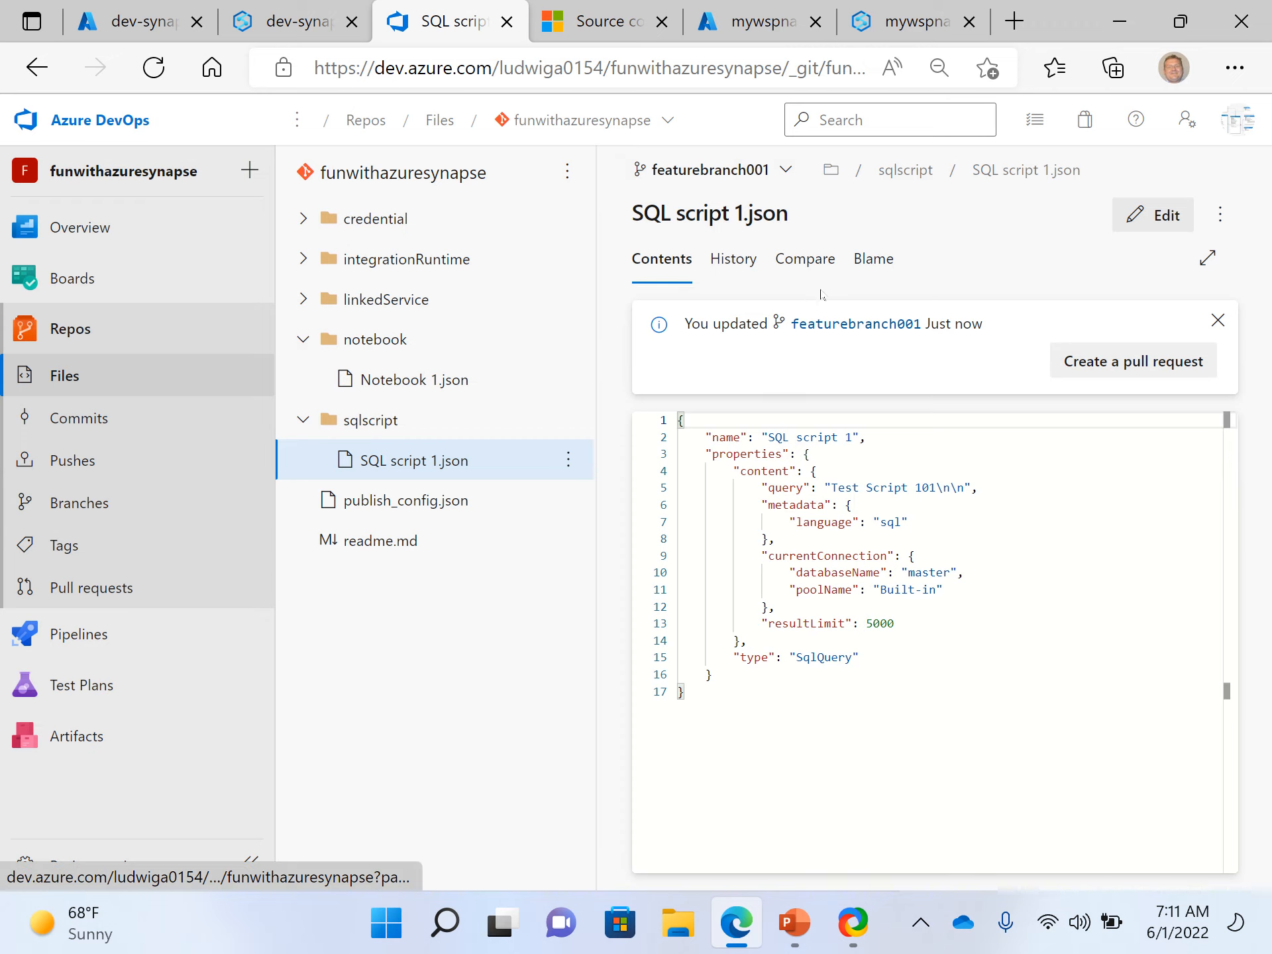
{"action": "left_click", "coordinate": [736, 260]}
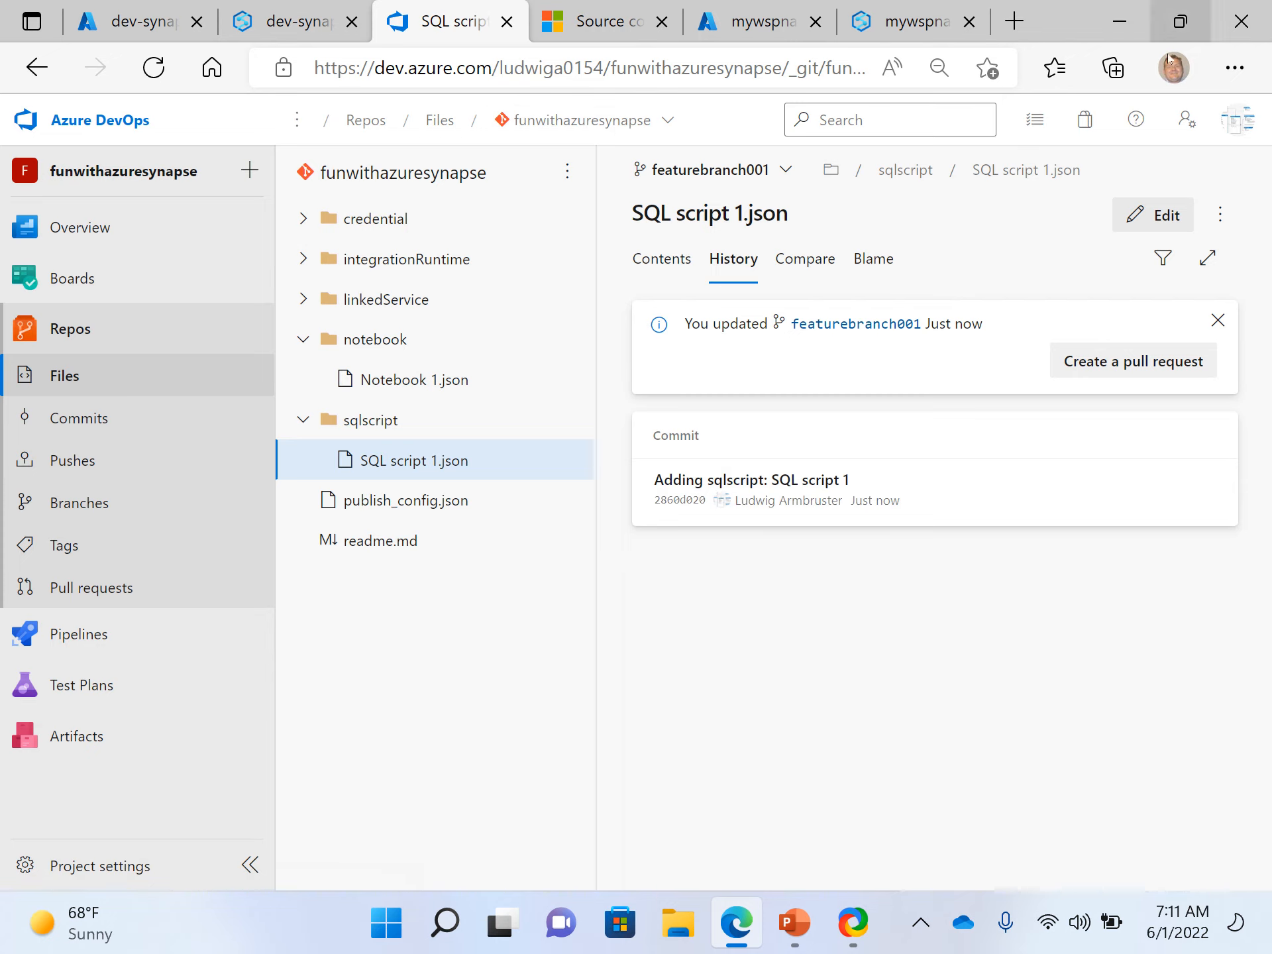
{"action": "left_click", "coordinate": [1141, 31]}
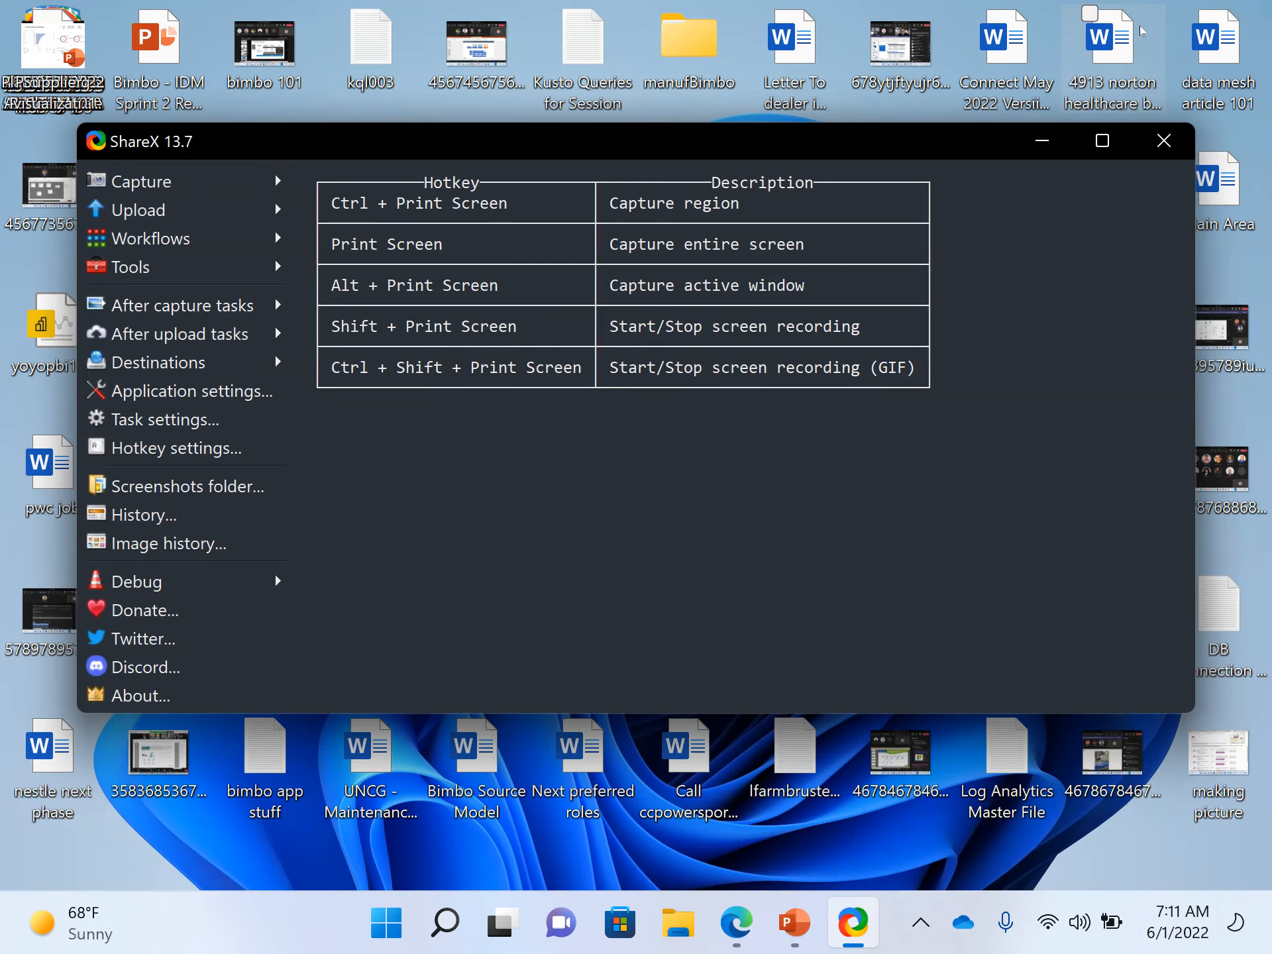